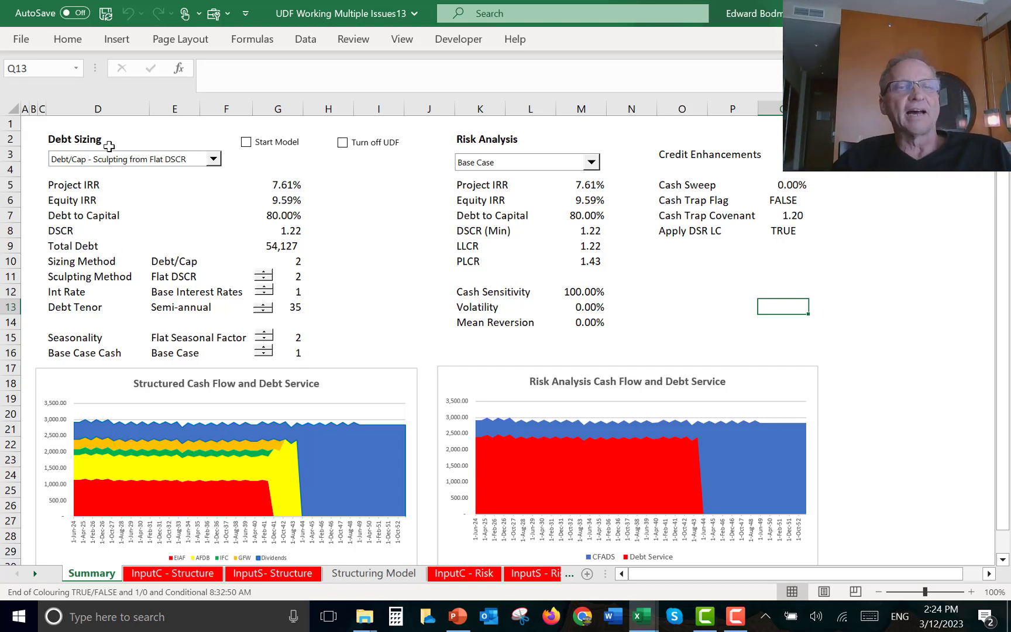
Look through the available debt sizing cases on the Summary sheet, keeping Debt/Cap - Sculpting from Flat DSCR selected.
left_click(214, 161)
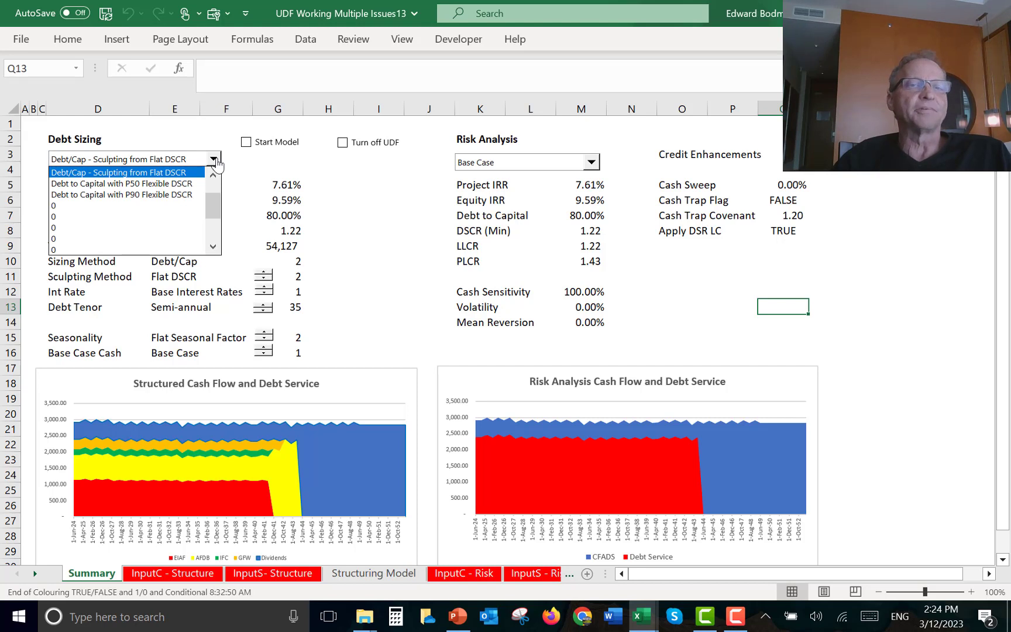
left_click(214, 174)
left_click(213, 174)
left_click(214, 175)
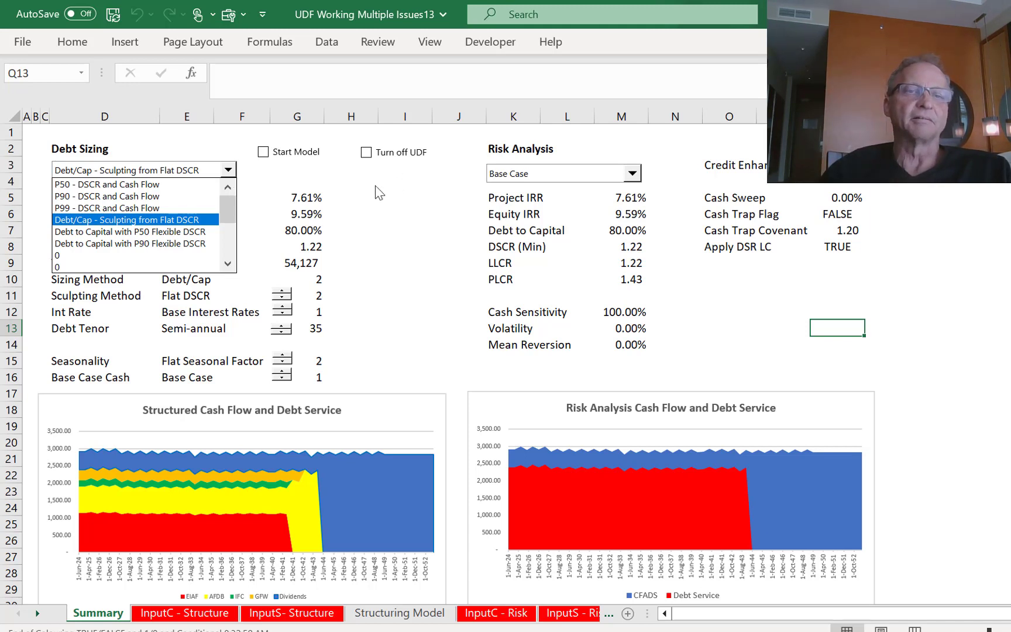
left_click(380, 192)
Set the applied Total Debt Gearing in cell G25 of the InputC - Structure sheet to 85% and return to the Summary sheet.
left_click(243, 208)
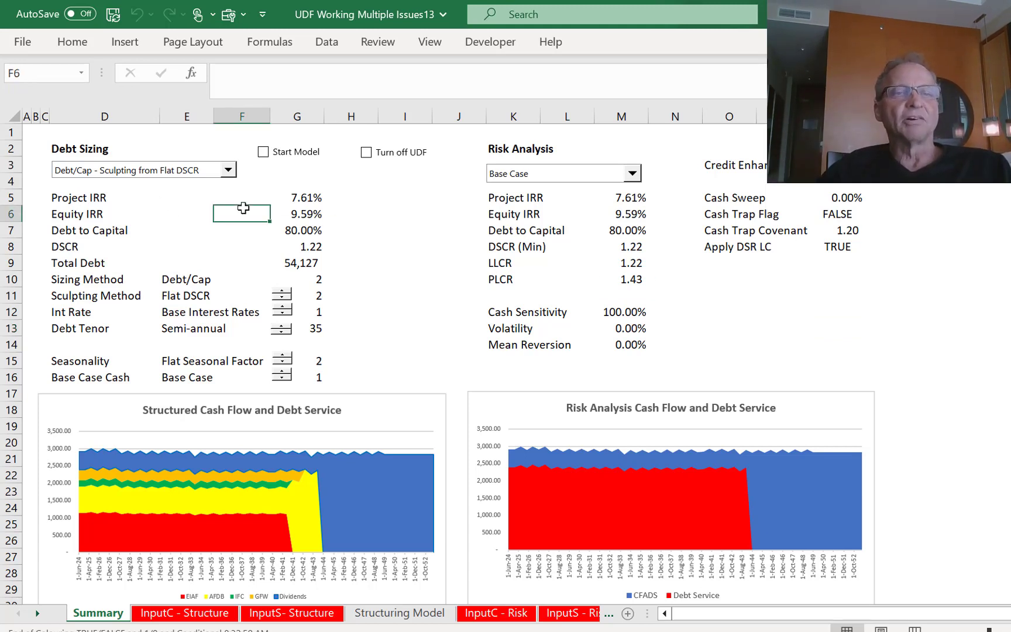
key("Right")
key("Down")
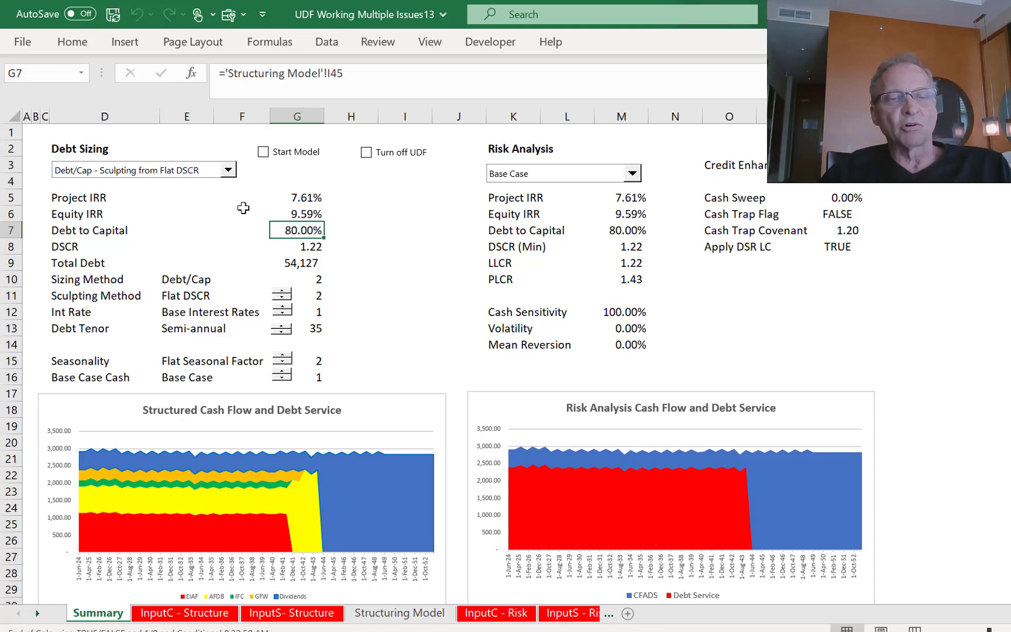
key("ctrl+Page_Down")
key("Left")
key("Left")
key("Down")
key("Down")
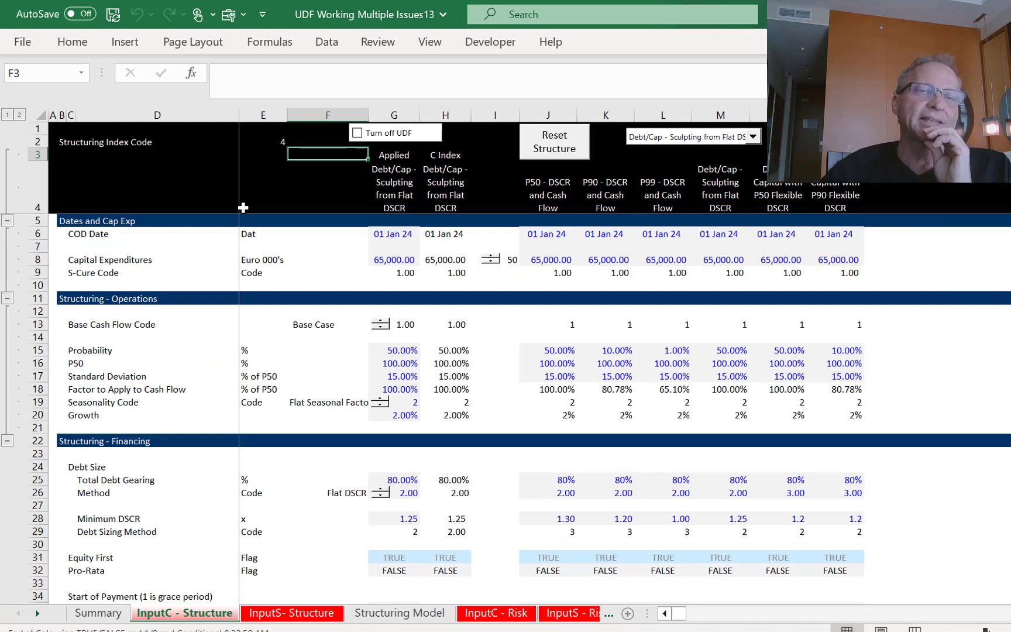
key("Down")
key("Down")
key("Down")
key("Down")
key("Down")
key("Down")
key("Down")
key("Down")
key("Down")
key("Down")
key("Down")
key("Down")
key("Down")
key("Down")
key("Down")
key("Down")
key("Down")
key("Down")
key("Down")
key("Down")
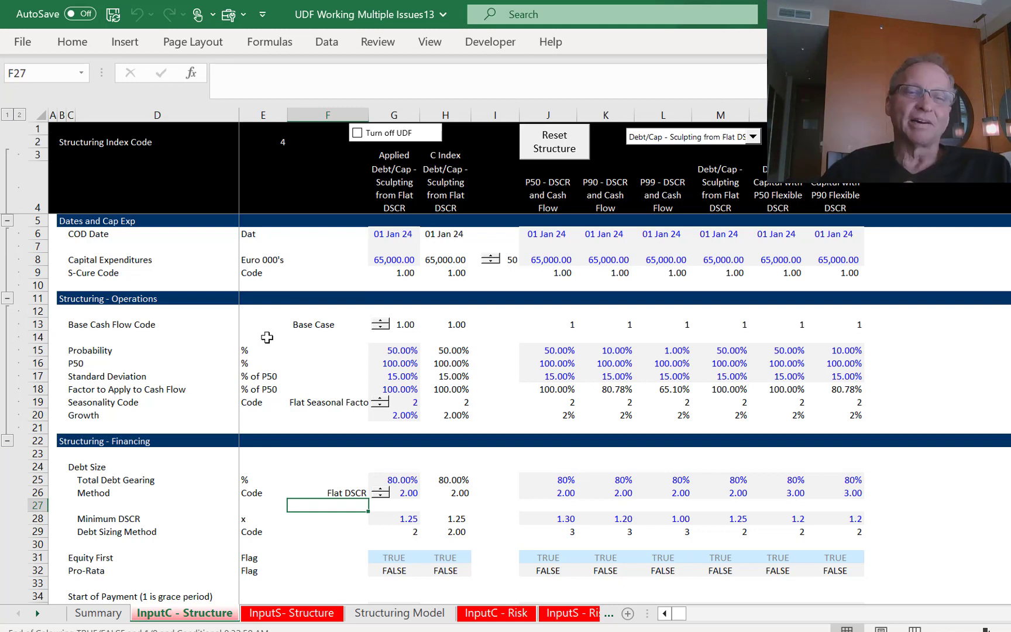
key("Right")
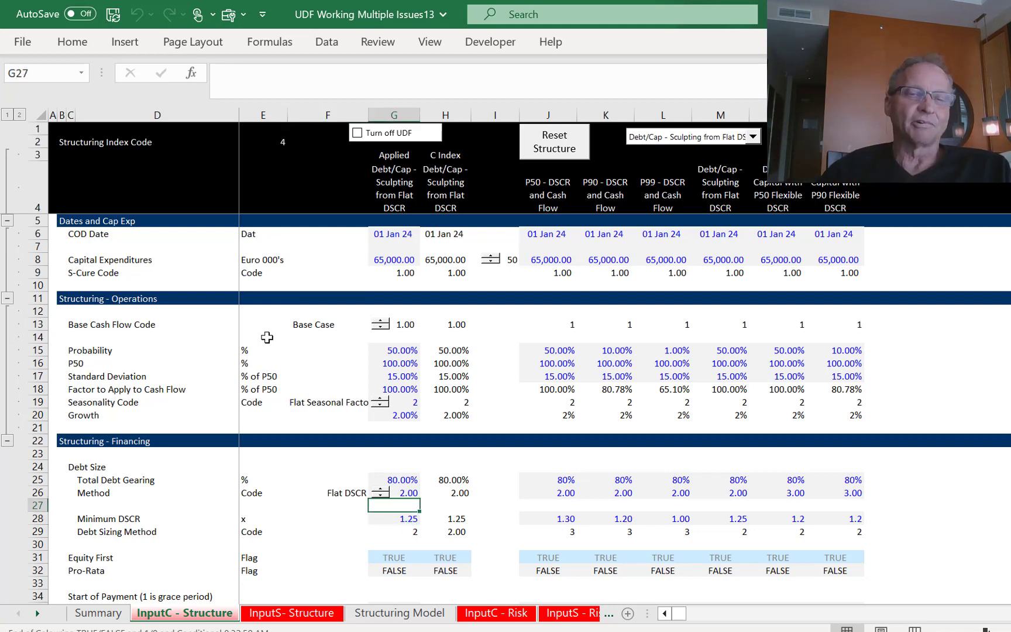
key("Up")
key("Up")
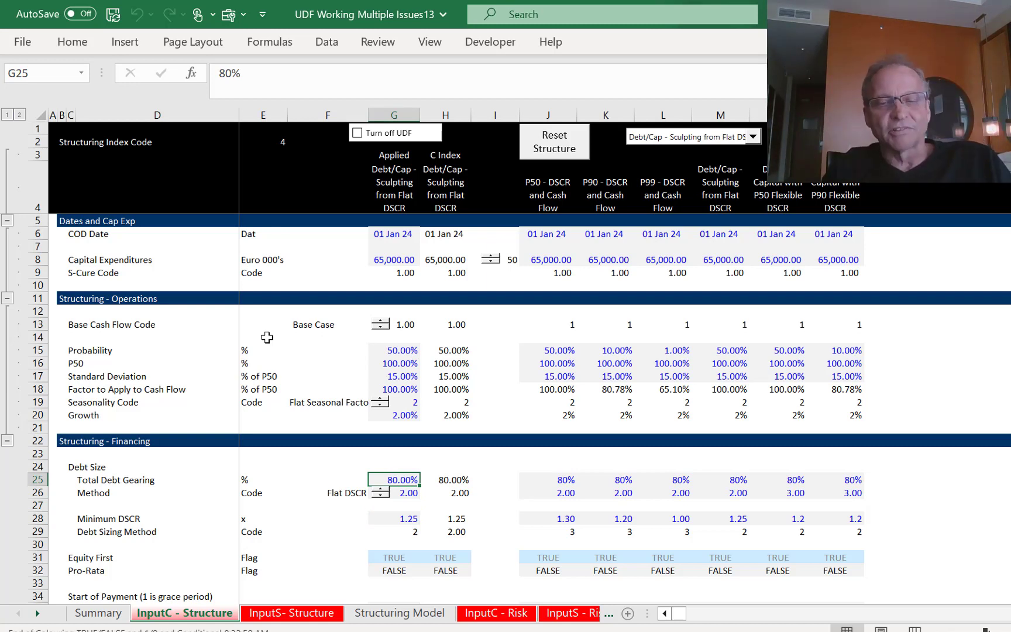
type("85%")
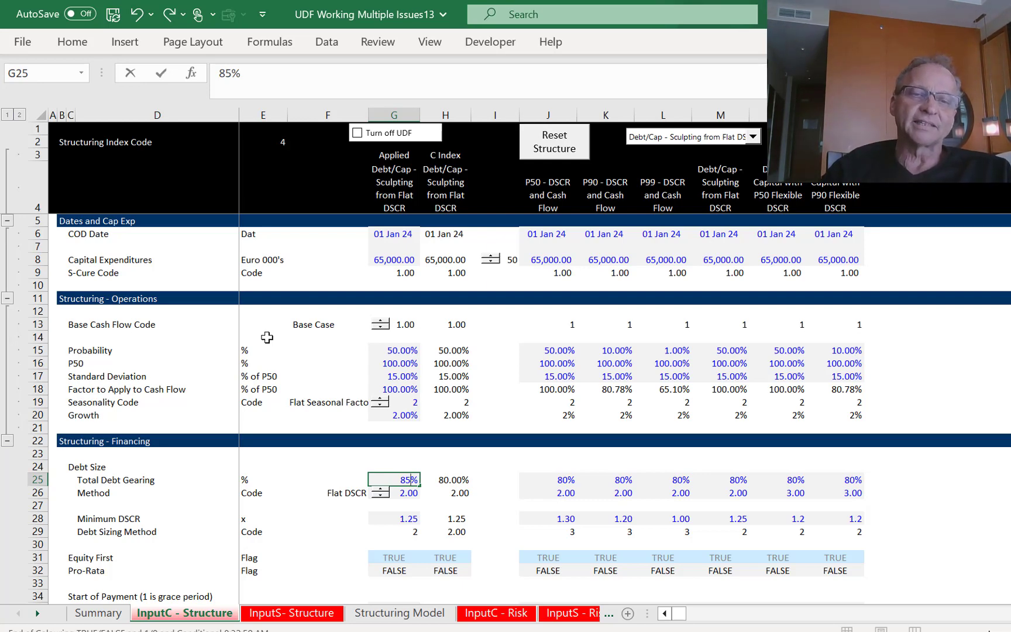
key("Return")
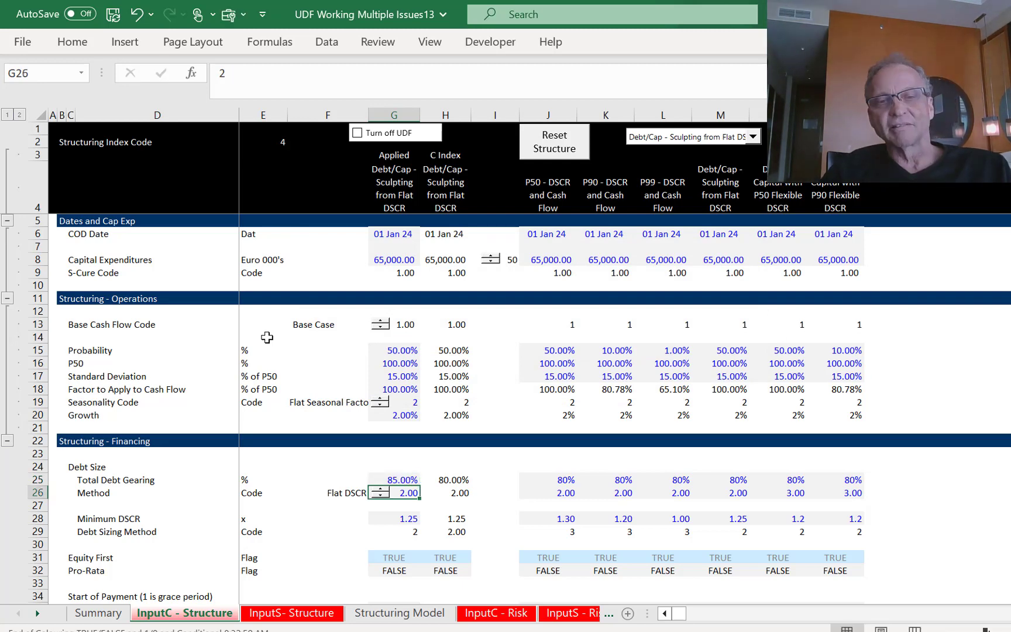
key("ctrl+Page_Up")
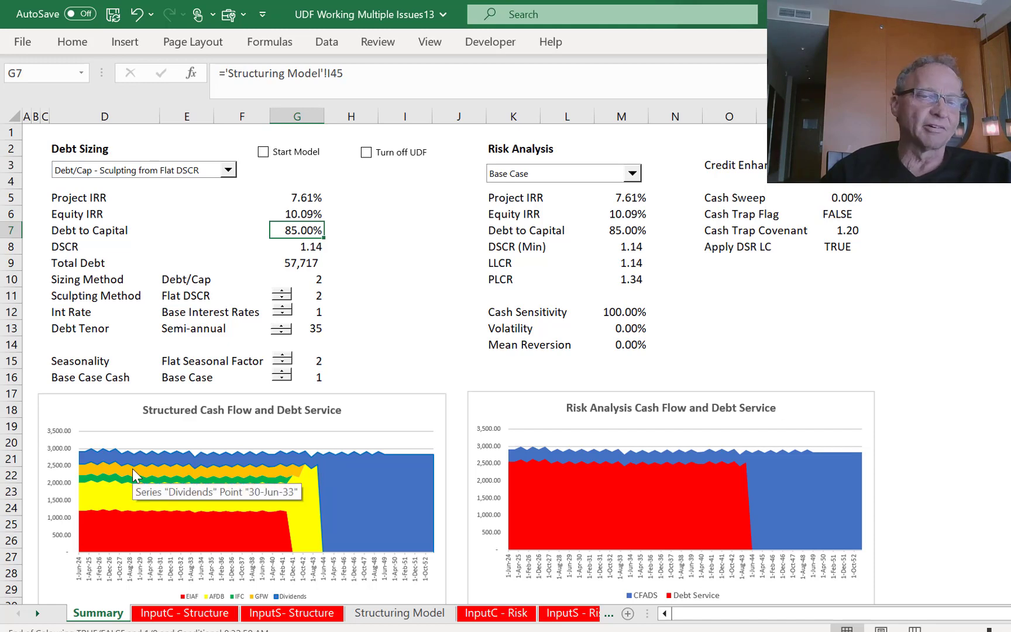
Examine the financing inputs on the InputC - Structure sheet, comparing the lenders' End of Payment periods across the structuring cases.
key("ctrl+Page_Down")
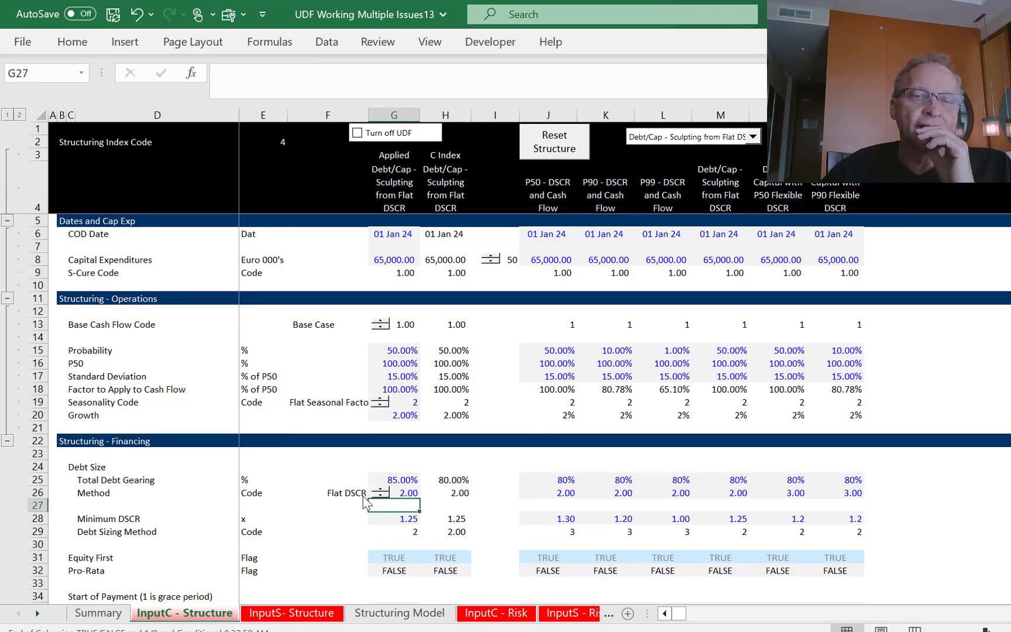
left_click(302, 375)
key("Down")
key("Down")
key("Down")
key("Down")
key("Down")
key("Down")
key("Down")
key("Down")
key("Down")
key("Down")
key("Down")
key("Down")
key("Down")
key("Down")
key("Down")
key("Down")
key("Down")
key("Down")
key("Down")
key("Down")
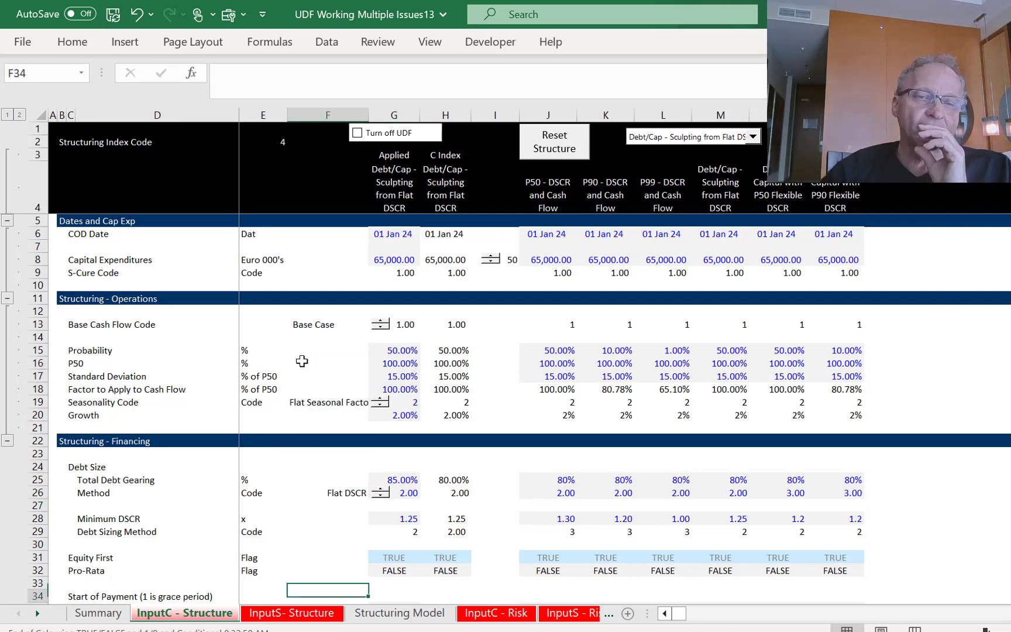
key("Down")
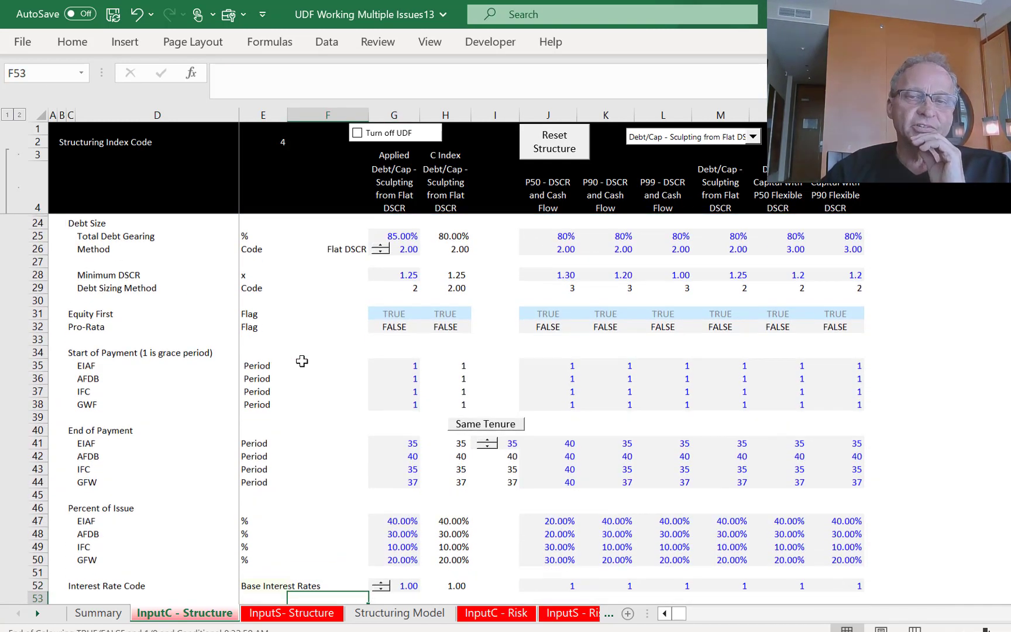
key("Down")
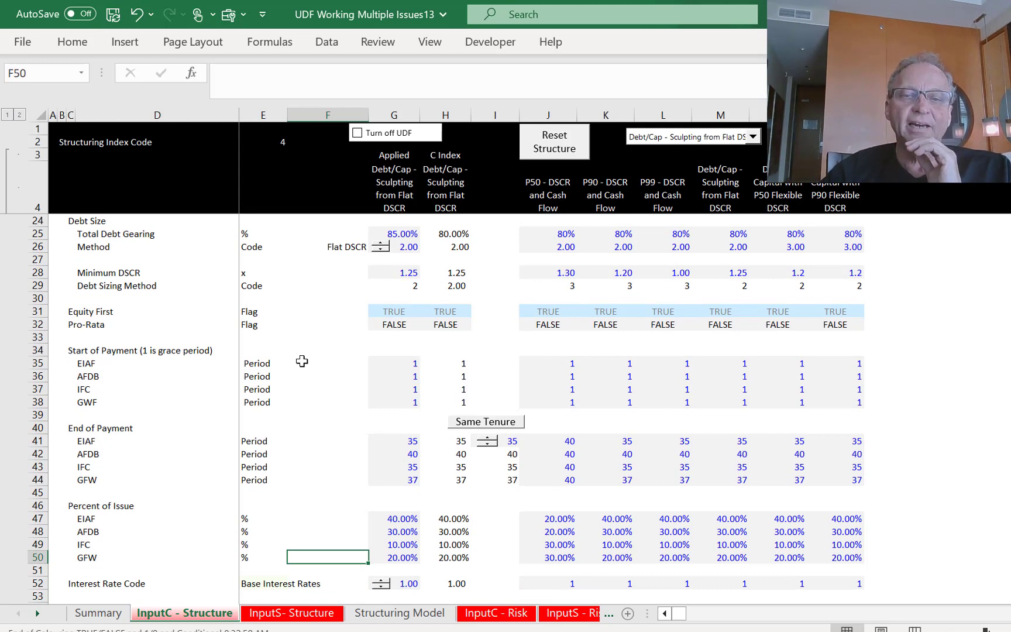
left_click(557, 449)
key("Up")
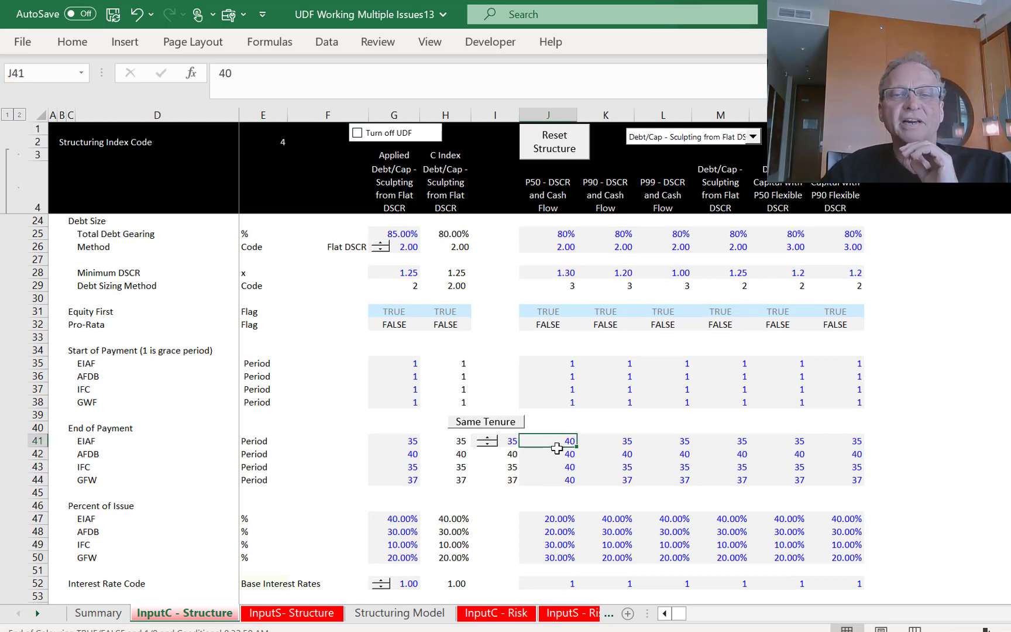
key("Right")
key("Right")
key("Left")
key("Left")
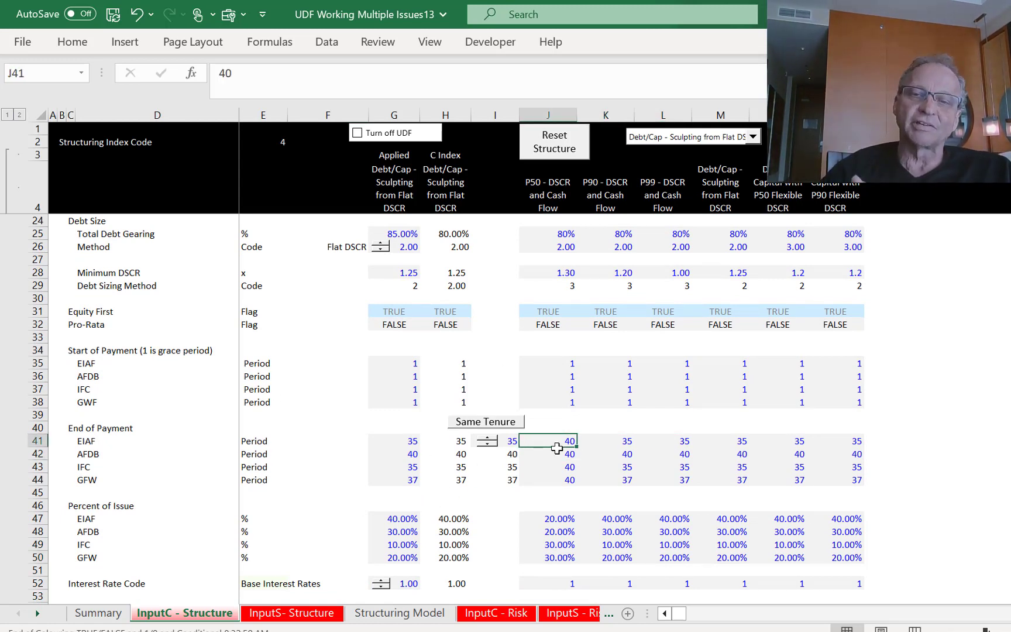
key("Right")
key("Right")
key("Right")
key("Left")
key("Left")
key("Down")
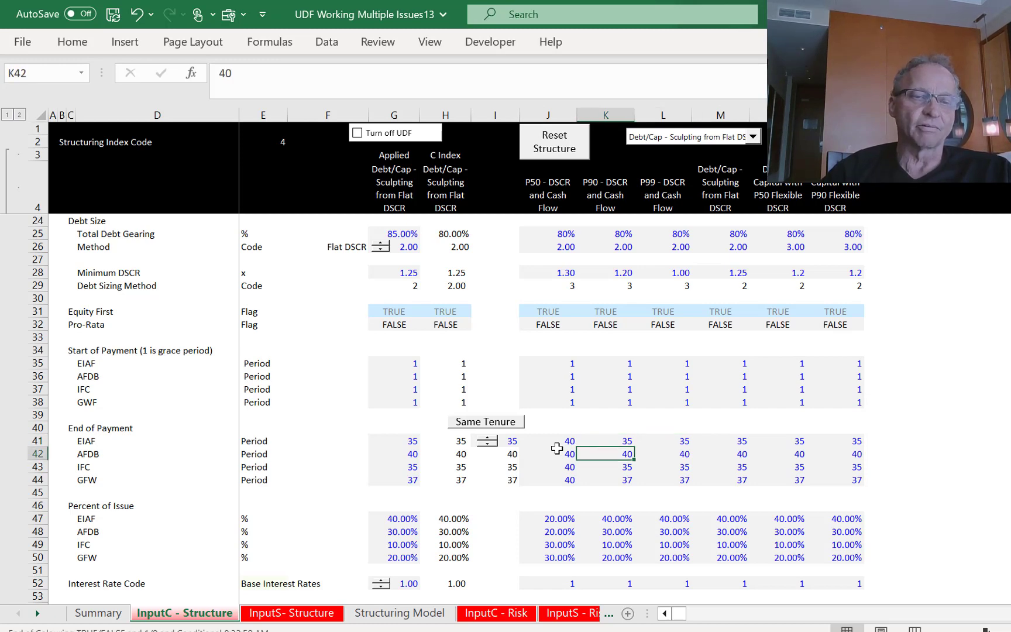
key("Up")
key("Up")
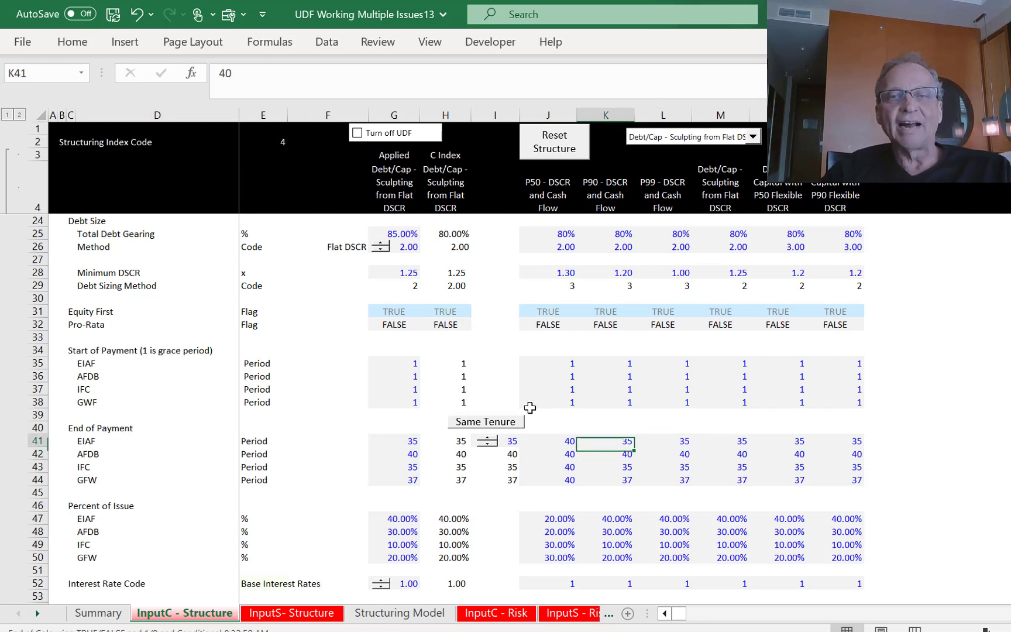
Examine the capital expenditure, operations and debt size assumptions of the structuring cases on the InputC - Structure sheet.
key("Up")
key("Up")
key("Up")
key("Up")
key("Up")
key("Up")
key("Up")
key("Up")
key("Up")
key("Up")
key("Up")
key("Up")
key("Up")
key("Up")
key("Up")
key("Up")
key("Up")
key("Up")
key("Up")
key("Up")
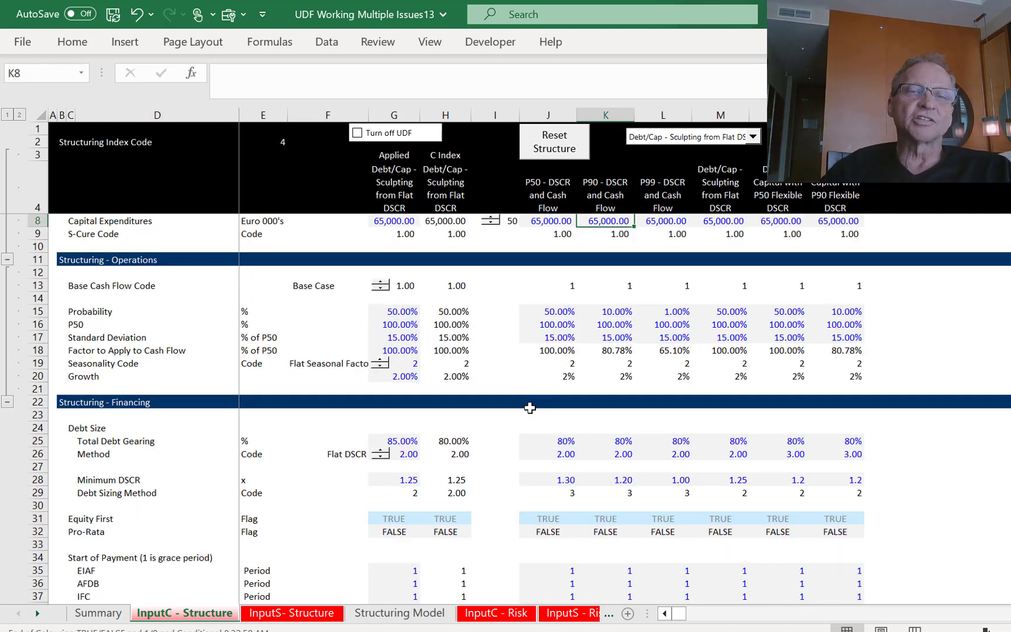
key("Down")
key("Down")
key("Down")
key("Down")
key("Down")
key("Down")
key("Down")
key("Down")
key("Down")
key("Down")
key("Down")
key("Down")
key("Down")
key("Down")
key("Down")
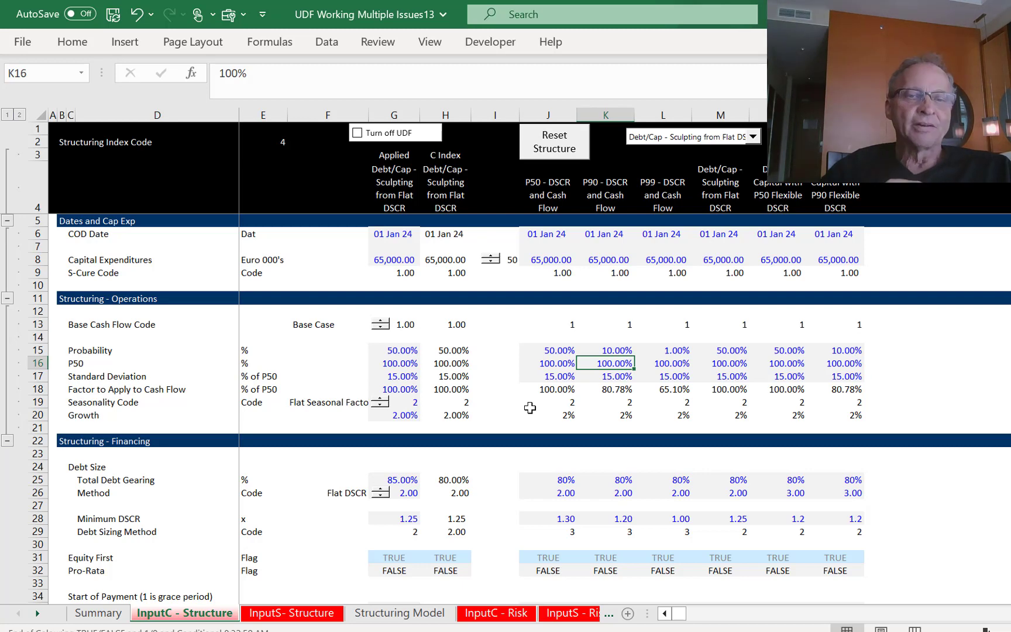
Switch the Risk Analysis scenario on the Summary sheet to Downside Case and back to Base Case.
left_click(98, 613)
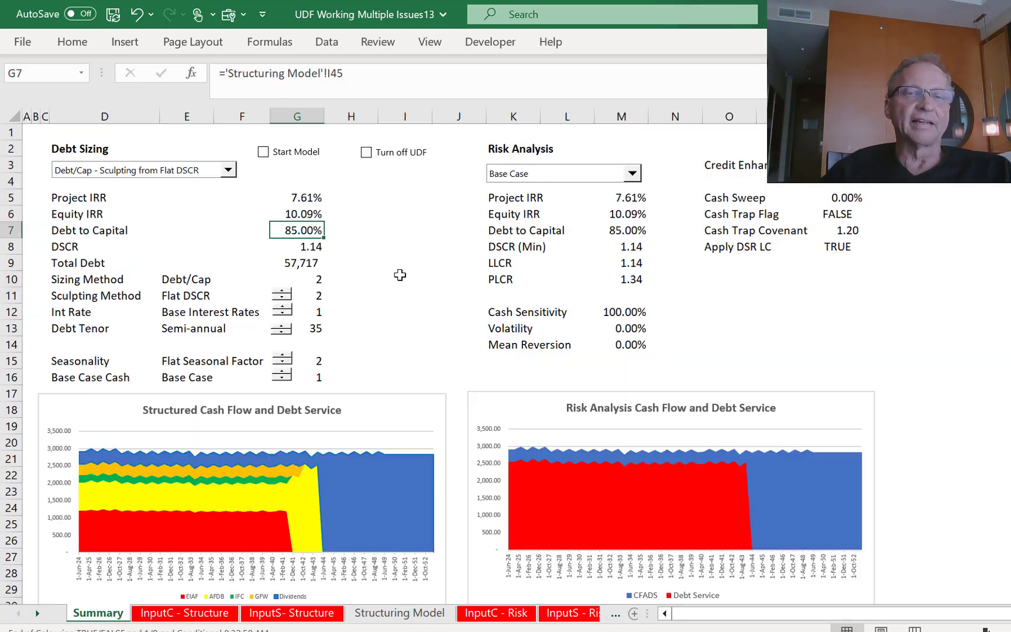
left_click(385, 275)
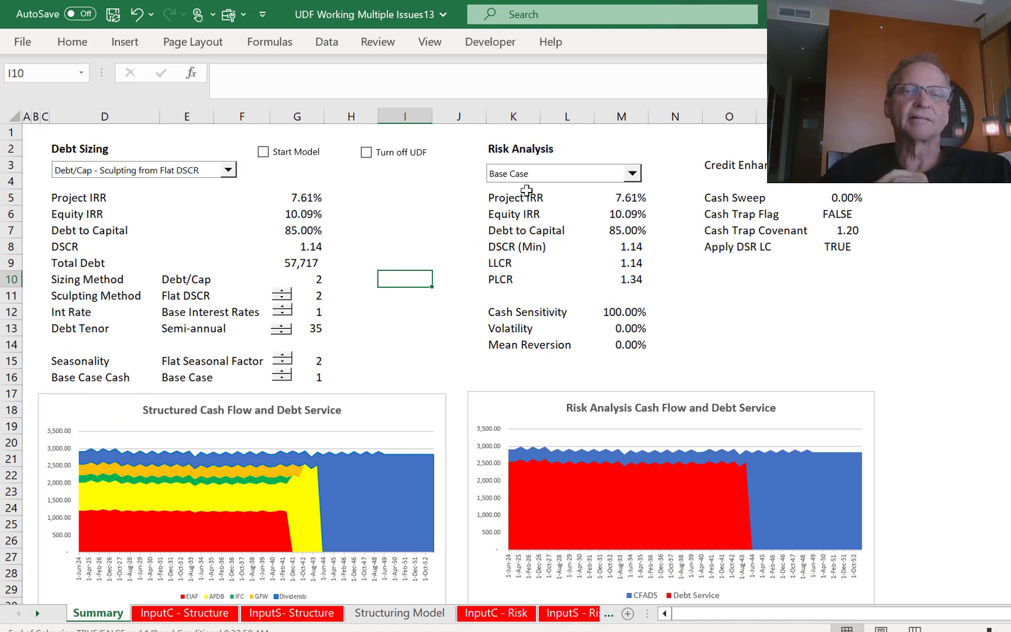
left_click(580, 178)
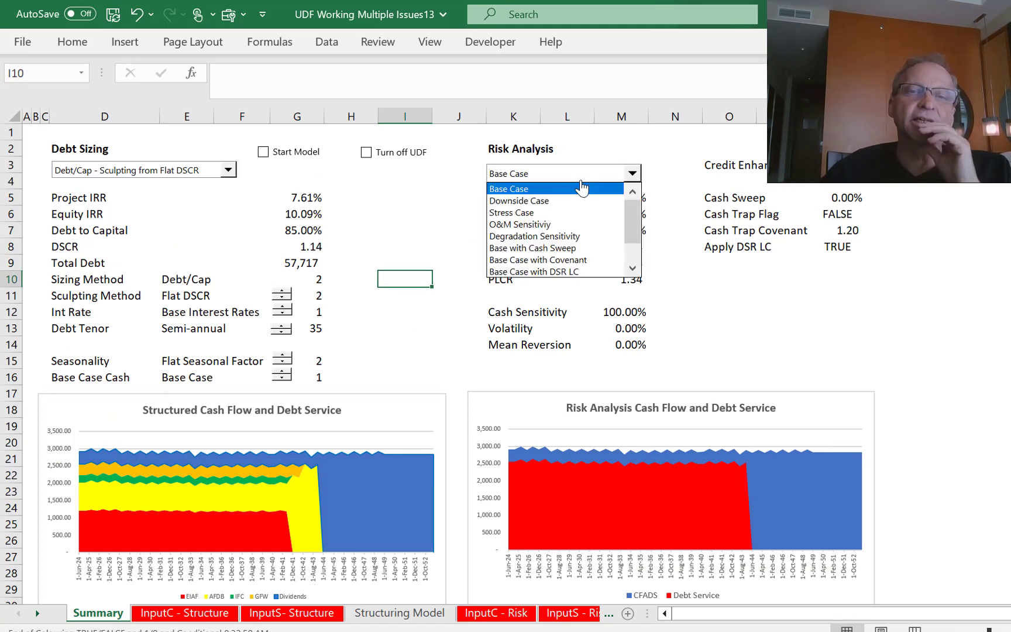
key("Return")
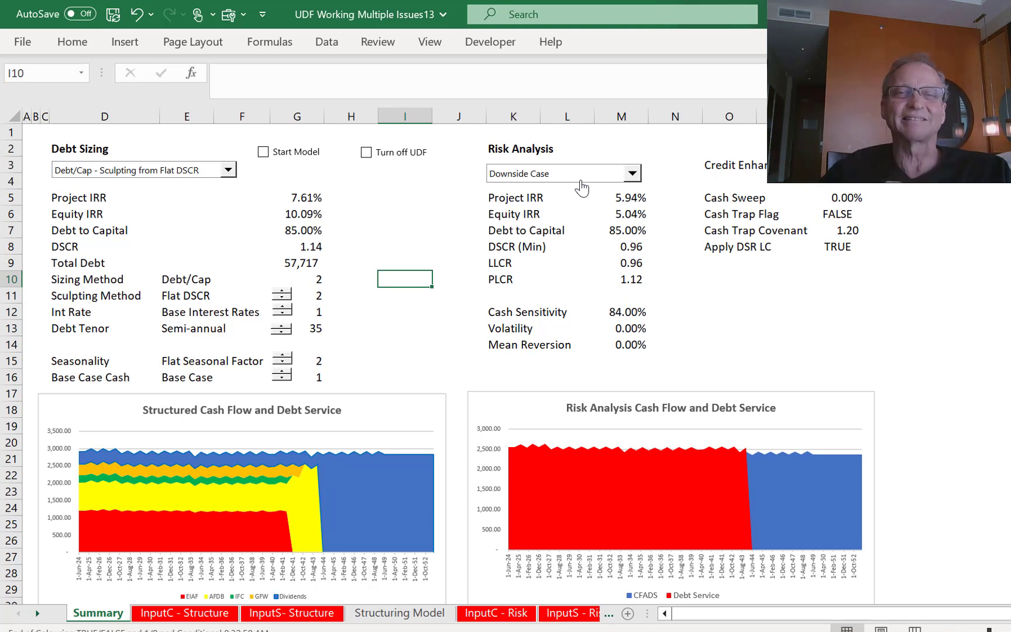
left_click(582, 186)
key("Up")
key("Return")
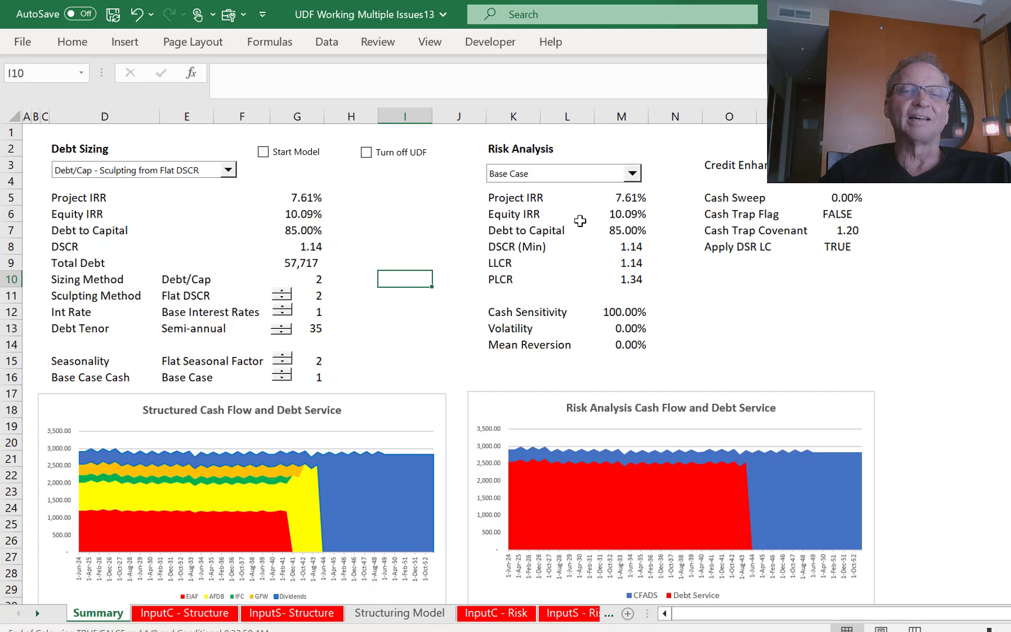
Apply the Downside Case to the Risk Analysis once more and restore the Base Case.
left_click(632, 182)
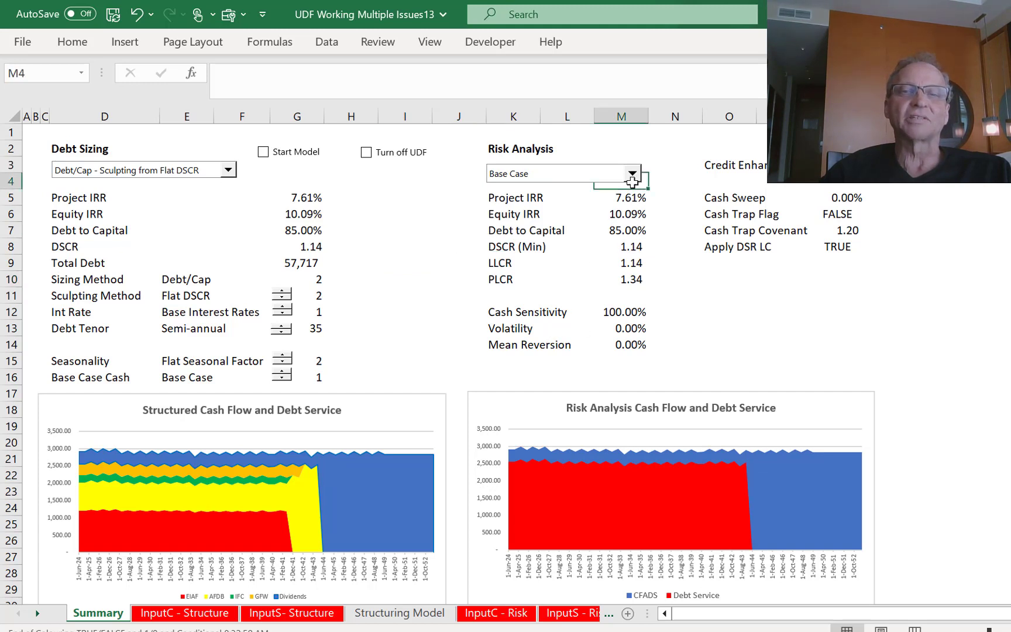
left_click(609, 172)
key("Down")
key("Return")
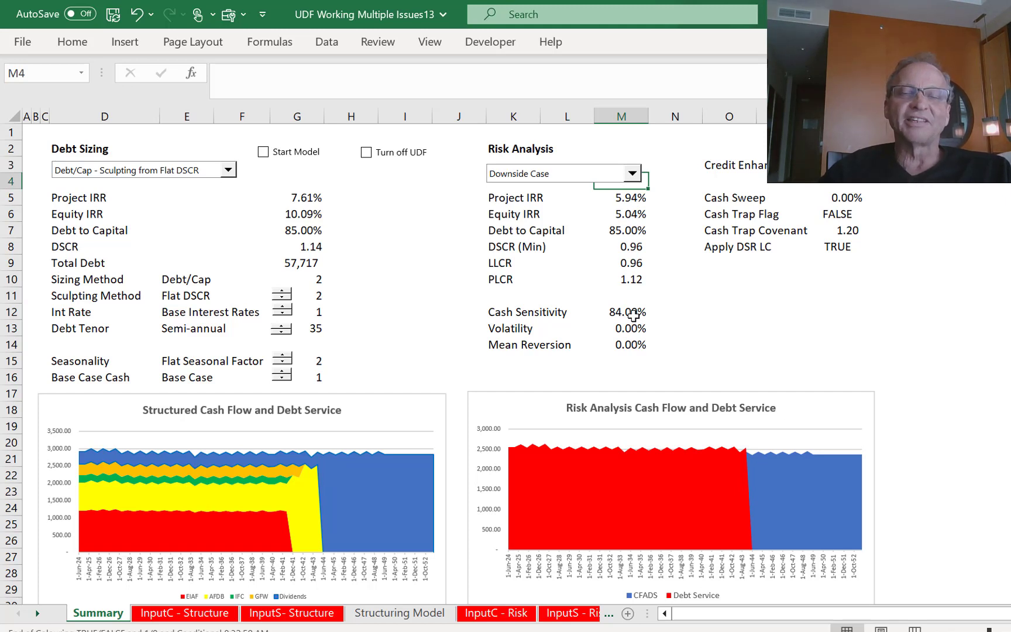
left_click(599, 177)
key("Up")
key("Return")
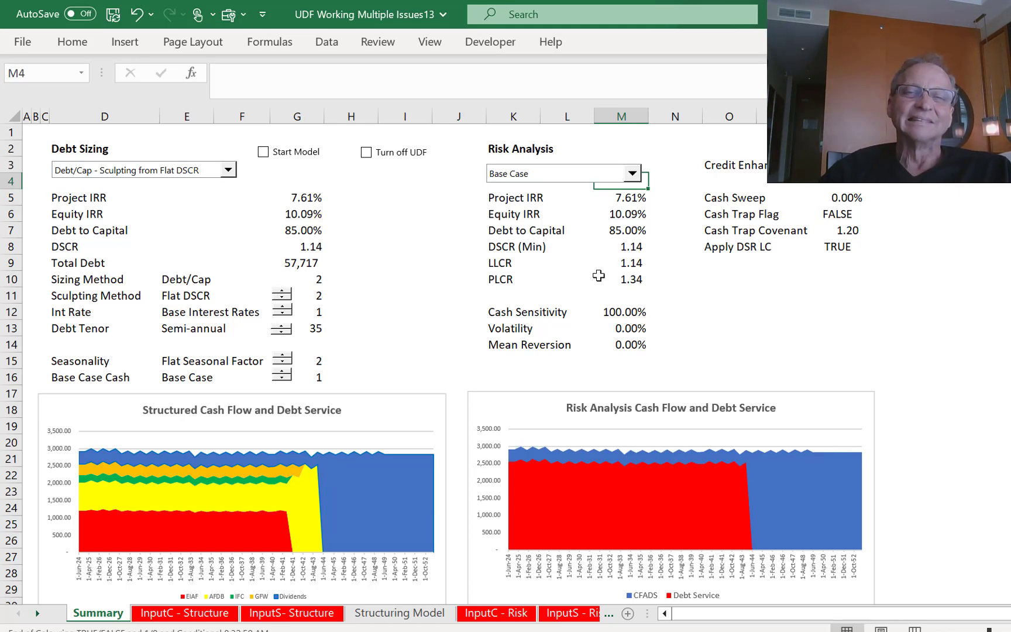
Set the Risk Analysis scenario to O&M Sensitiviy.
left_click(613, 179)
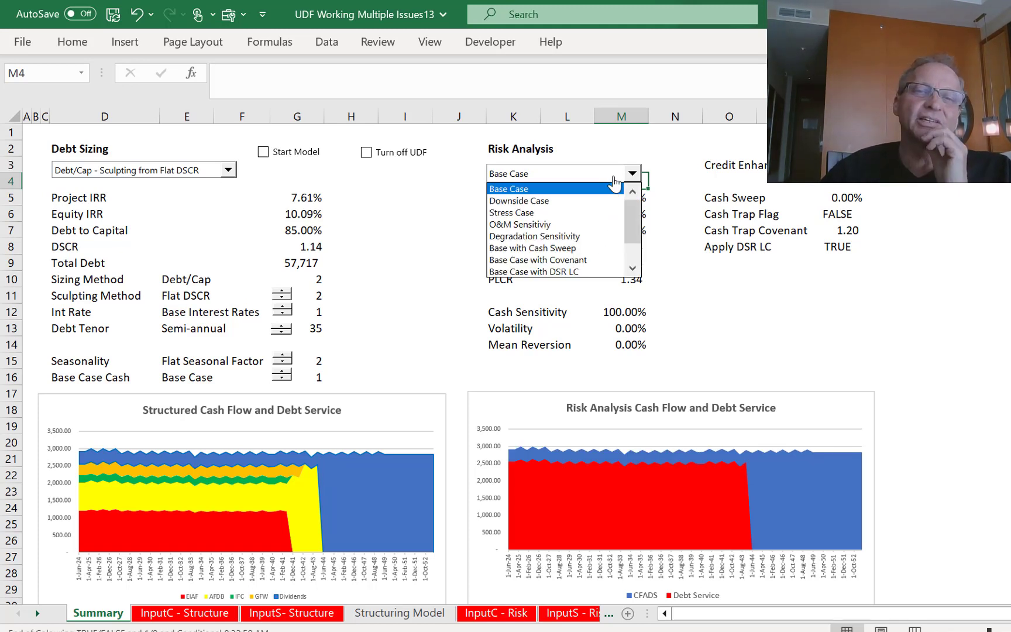
key("Down")
key("Down")
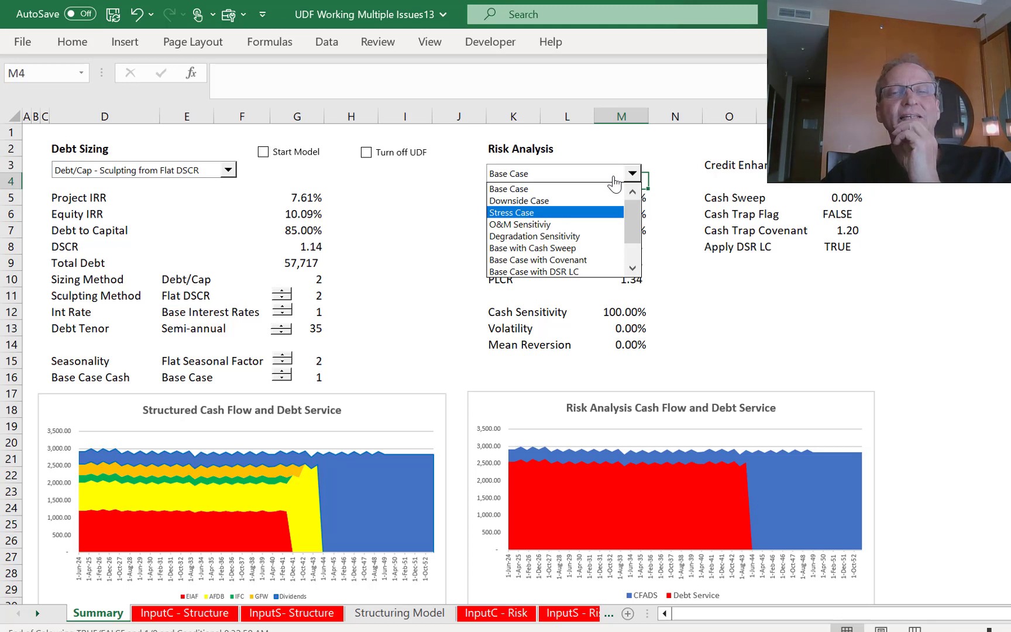
key("Down")
key("Return")
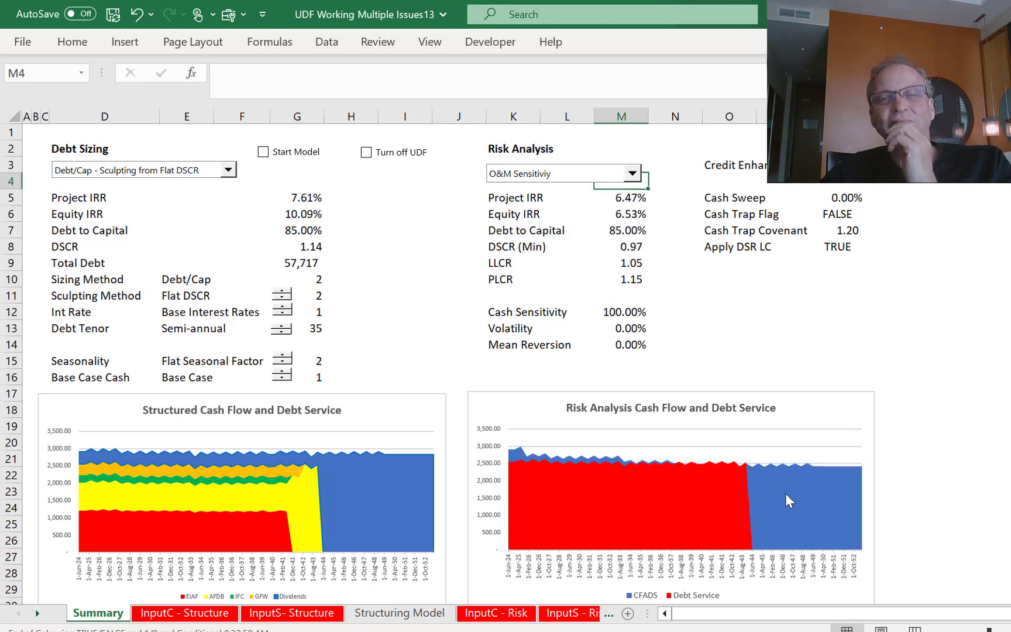
Change the Risk Analysis scenario to Degradation Sensitivity.
left_click(605, 173)
key("Down")
key("Return")
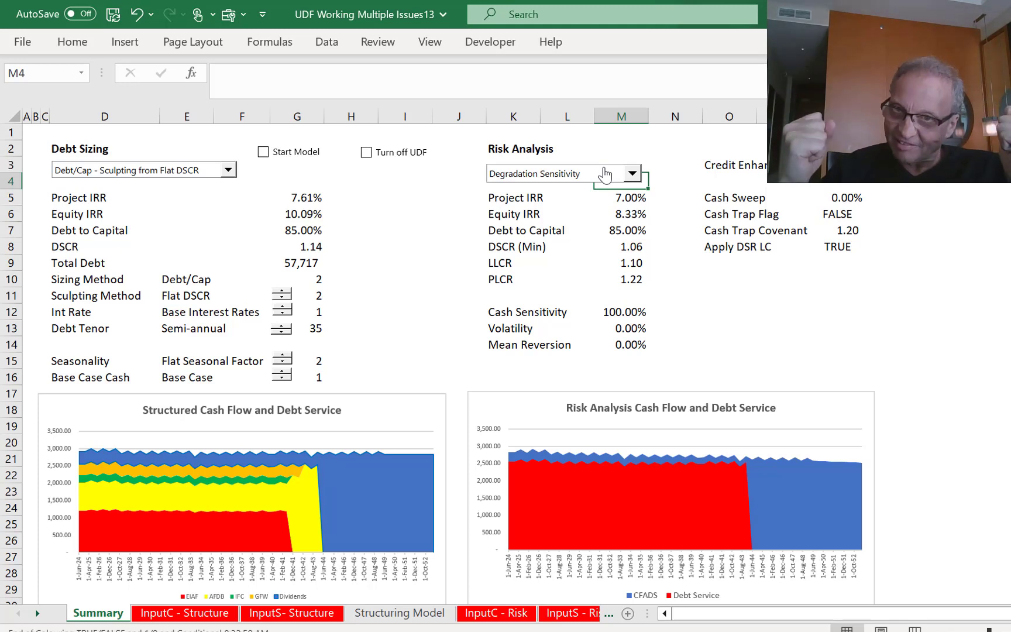
Return the Risk Analysis scenario to Base Case.
left_click(605, 175)
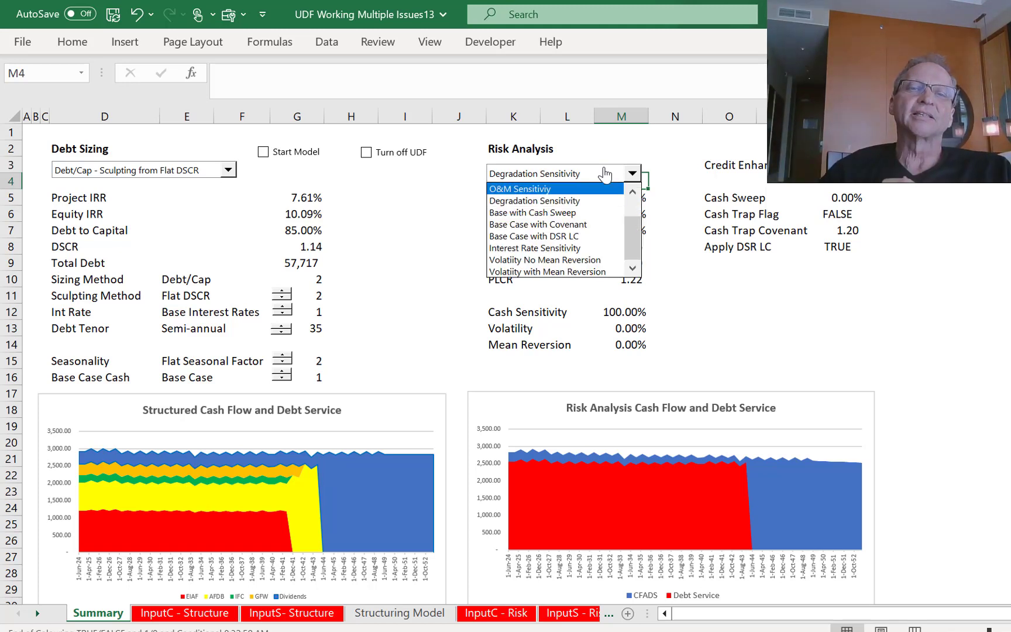
key("Up")
key("Up")
key("Up")
key("Return")
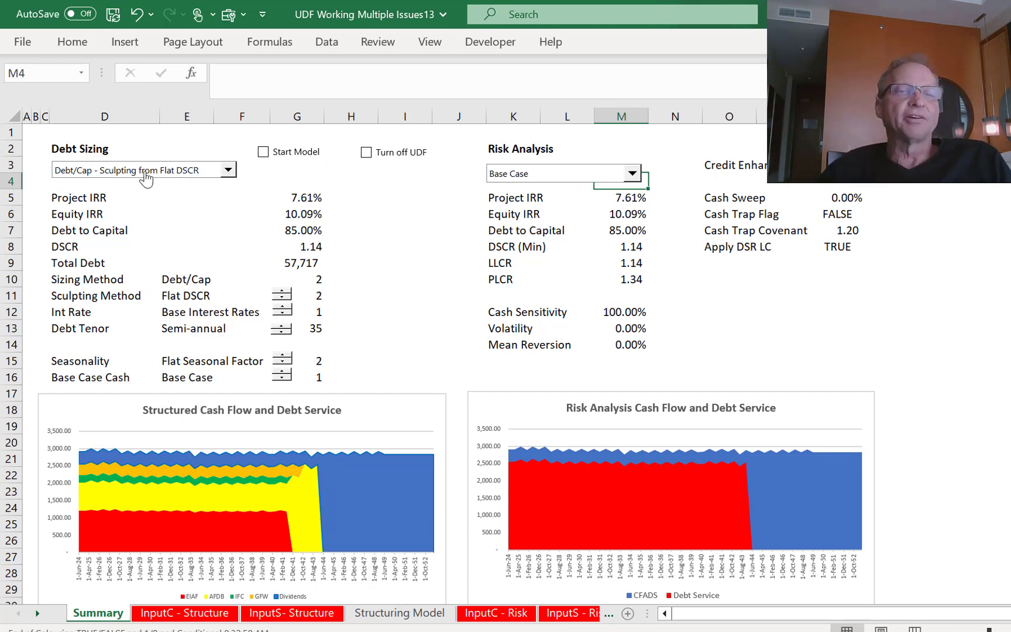
Set the Debt Sizing option to P50 - DSCR and Cash Flow.
left_click(209, 206)
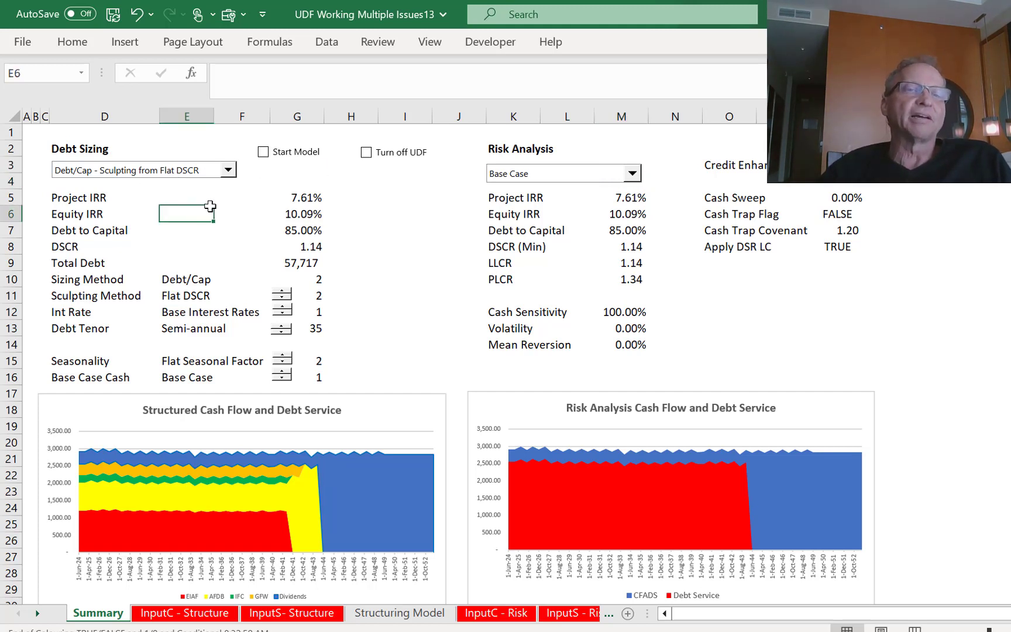
left_click(205, 174)
scroll(205, 178, "up", 1)
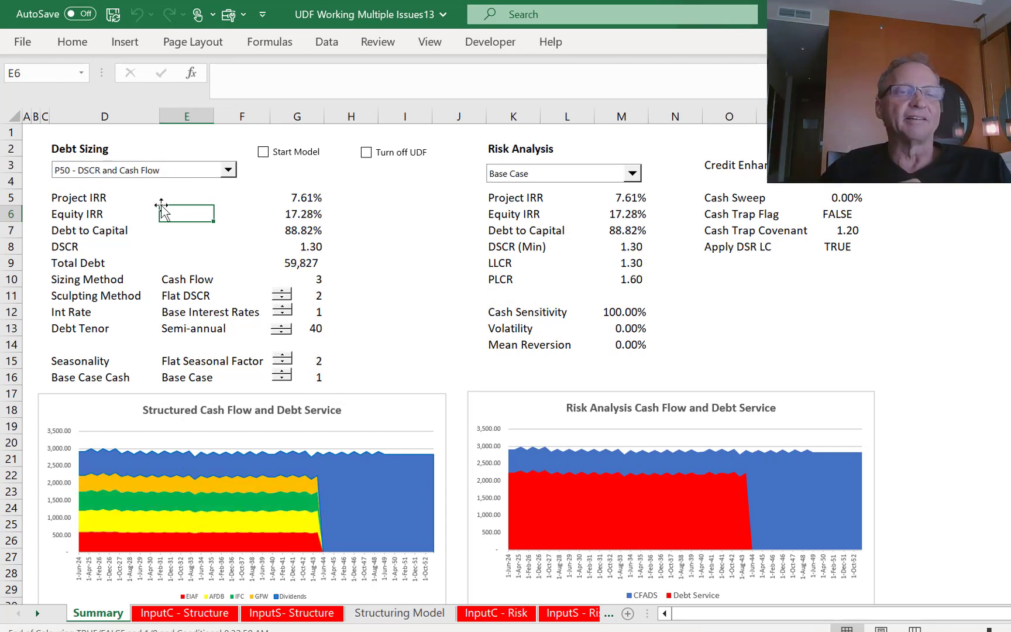
Compare the Debt Sizing DSCR with the Risk Analysis minimum DSCR and check the LLCR and Total Debt rows.
left_click(297, 249)
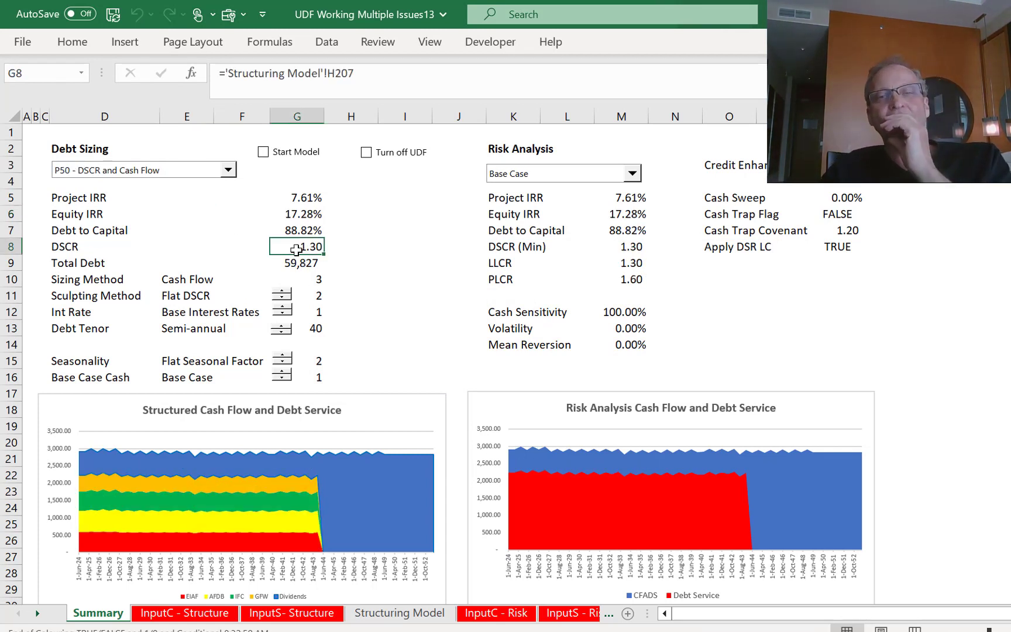
key("Right")
key("Right")
key("Right")
key("Right")
key("Right")
key("Right")
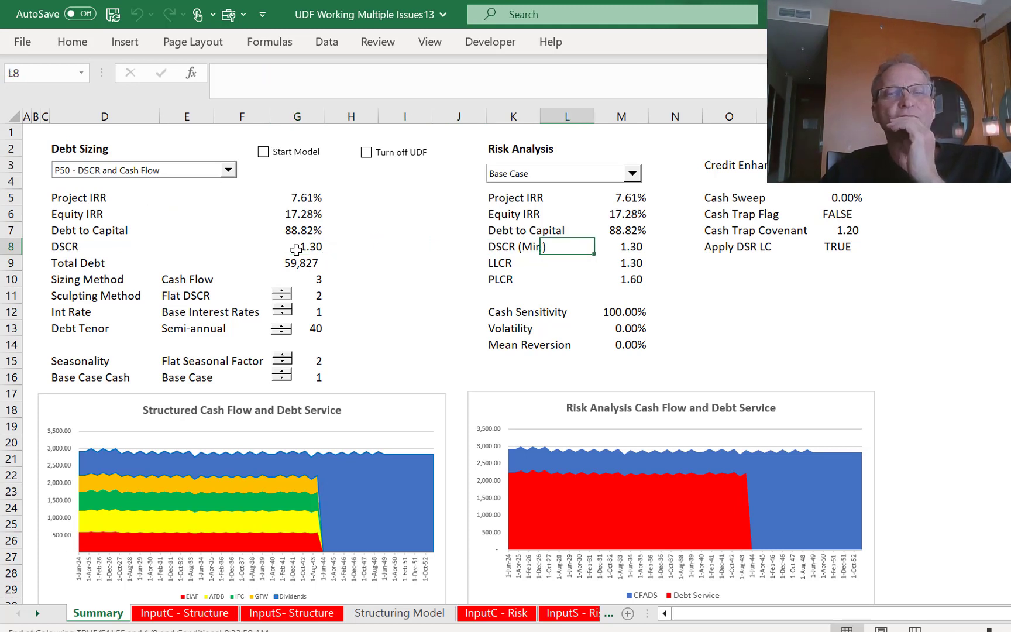
key("Down")
key("Up")
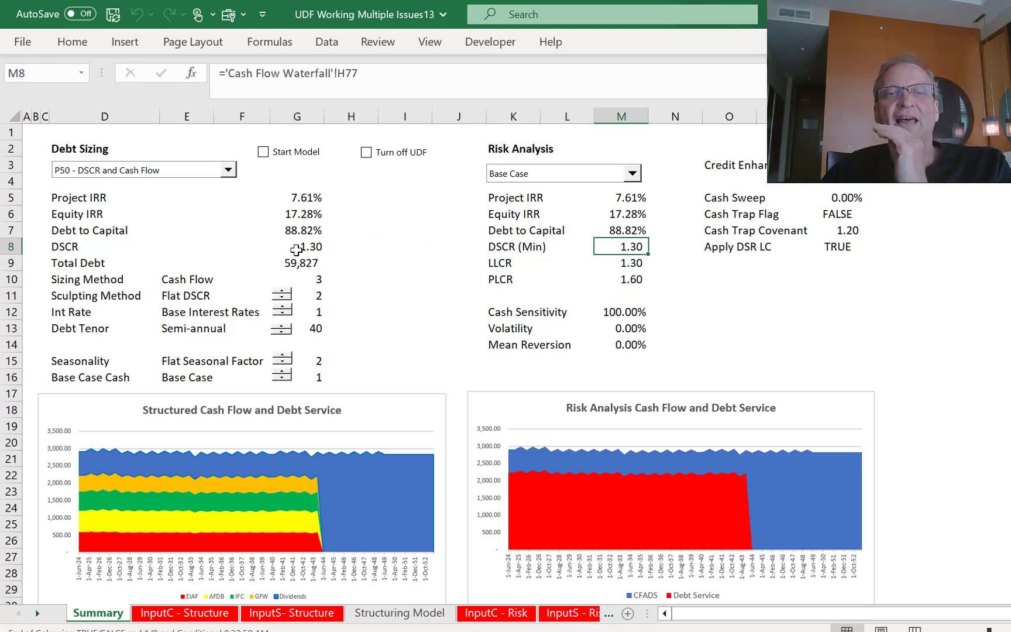
key("Down")
key("Left")
key("Left")
key("Left")
key("Left")
key("Left")
key("Left")
key("Left")
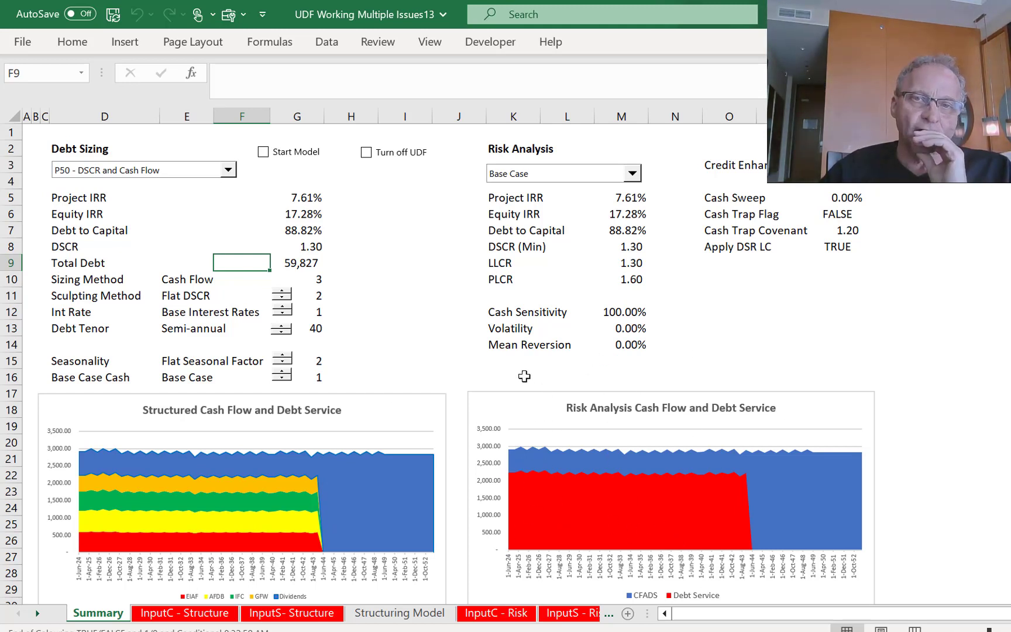
Examine the Volatility and Mean Reversion inputs and the lender series in the Structured Cash Flow and Debt Service chart.
left_click(495, 361)
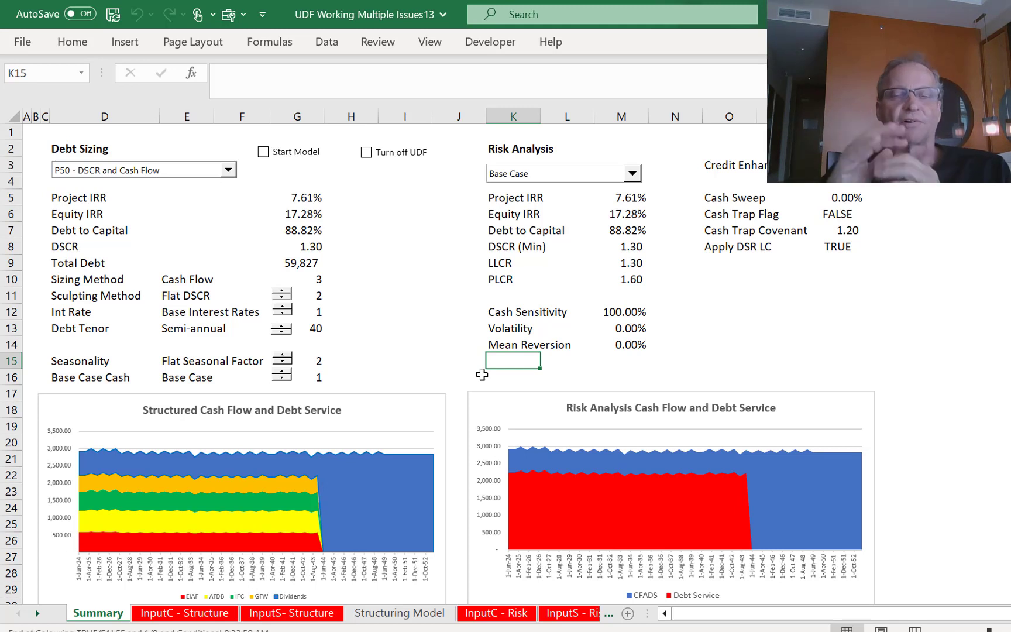
left_click(627, 335)
key("Right")
key("Right")
key("Left")
key("Left")
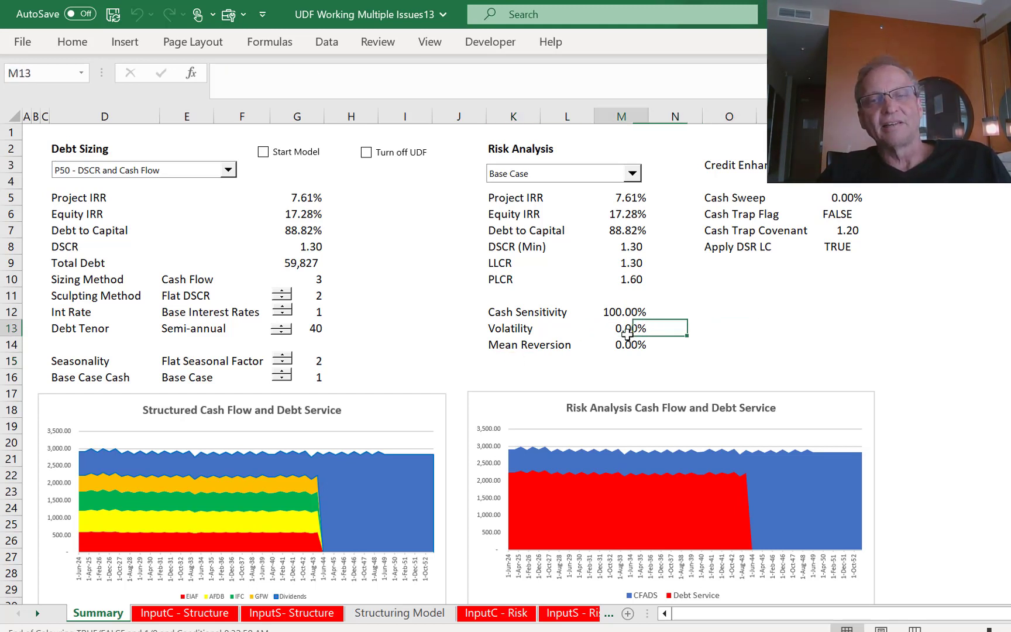
key("Left")
key("Down")
key("Down")
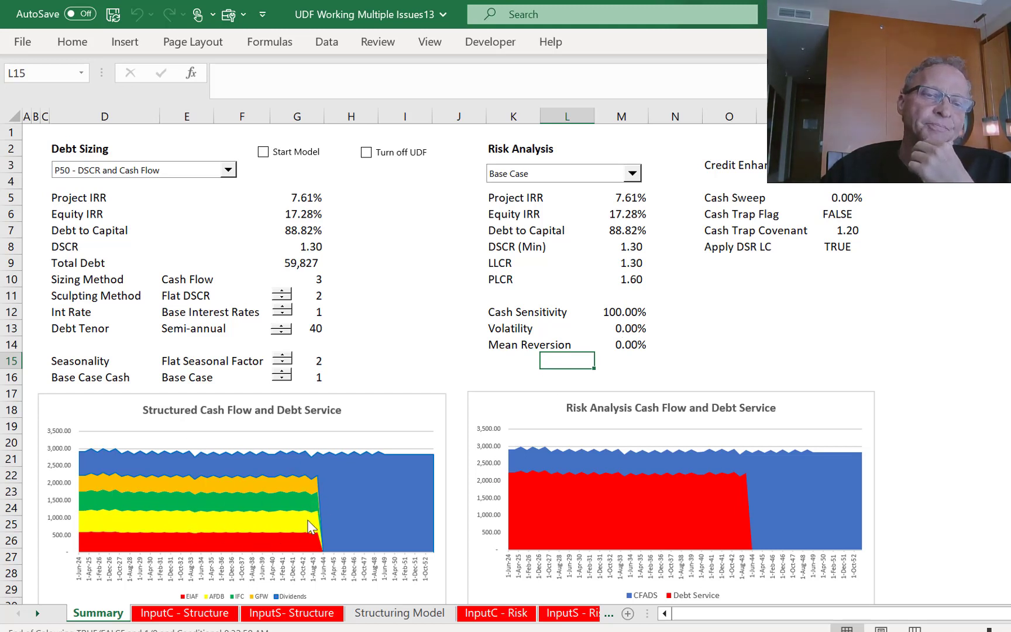
left_click(386, 335)
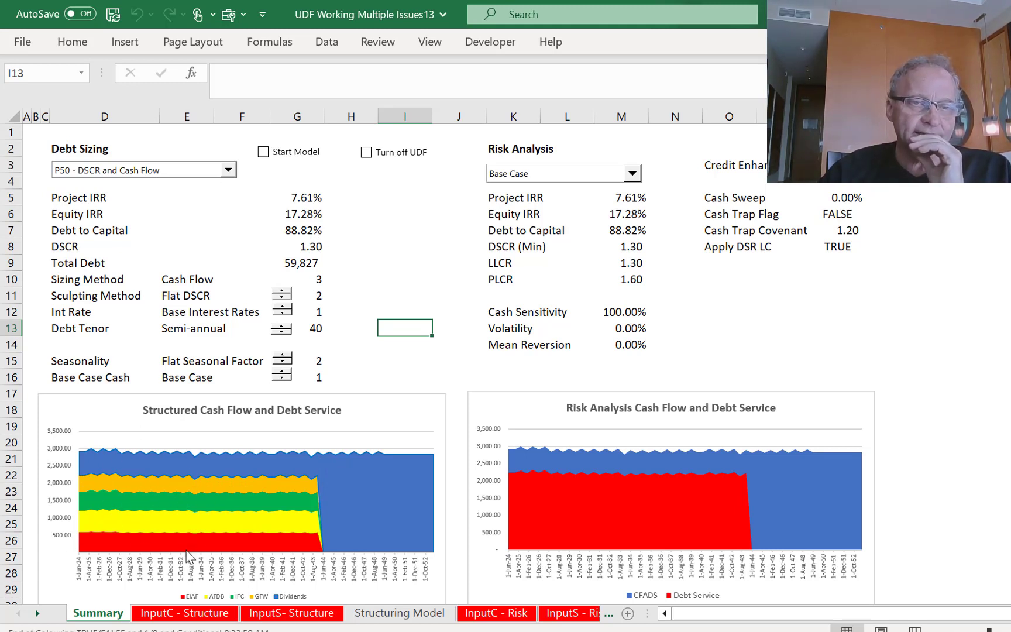
mouse_move(171, 482)
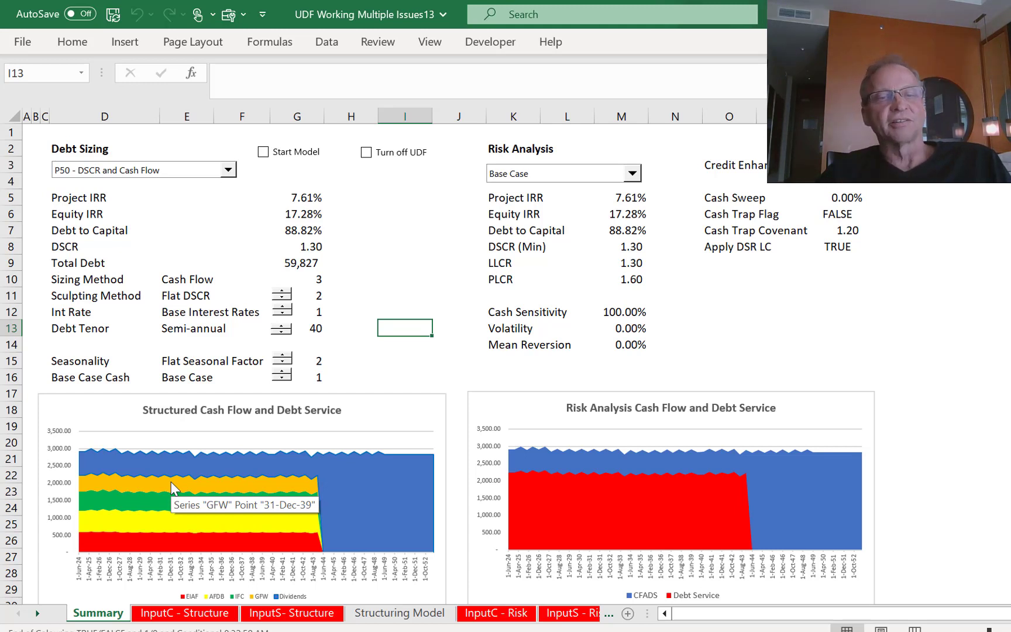
left_click(419, 243)
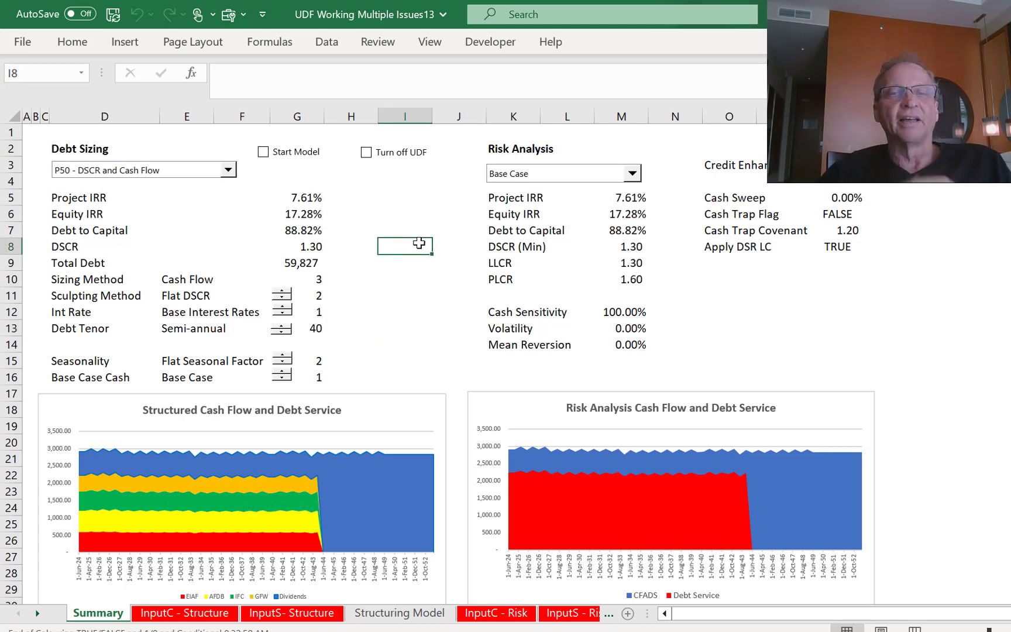
Apply the Downside Case and the Stress Case in turn to the Risk Analysis.
left_click(605, 179)
left_click(605, 179)
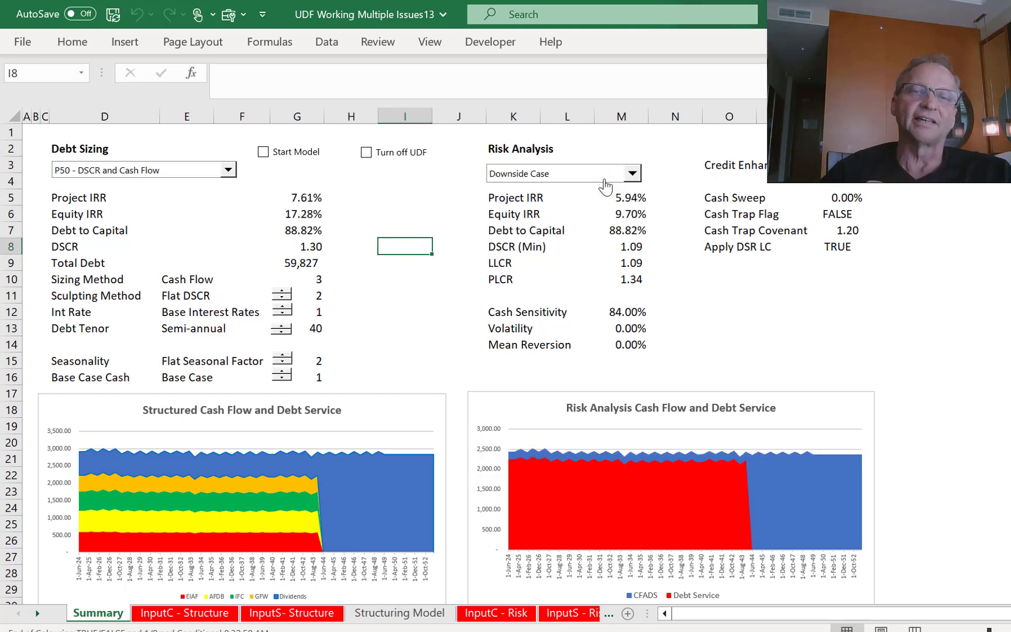
left_click(605, 179)
key("Down")
key("Return")
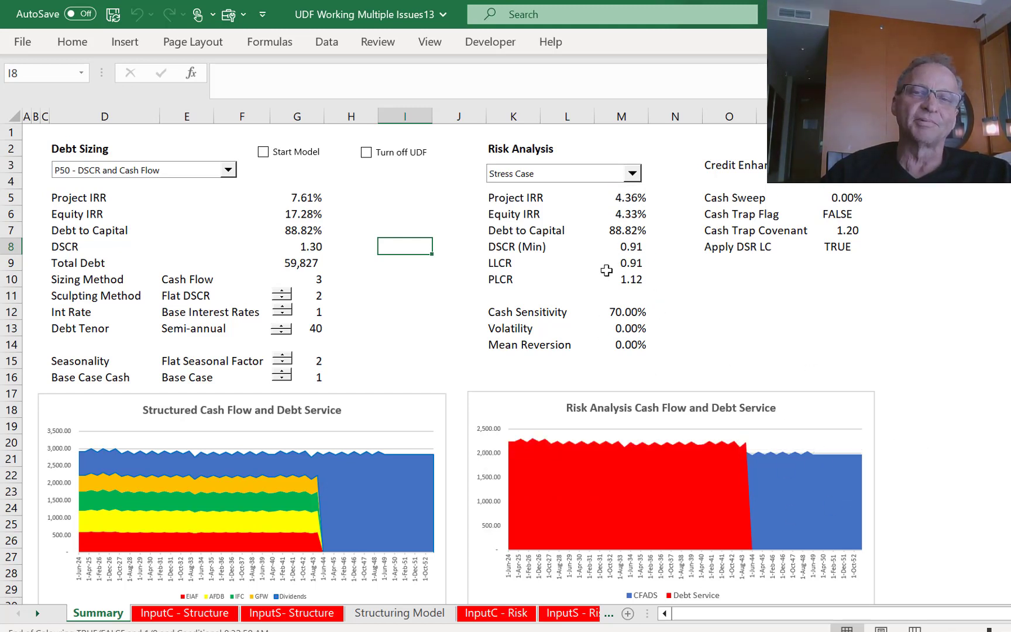
Restore the Risk Analysis scenario to Base Case.
left_click(589, 171)
key("Up")
key("Up")
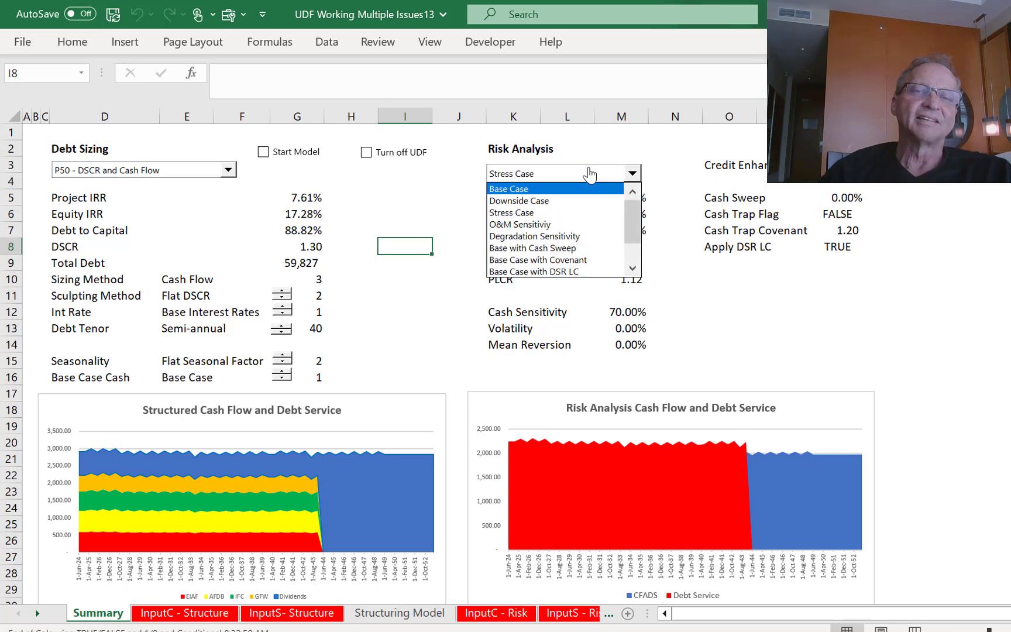
key("Return")
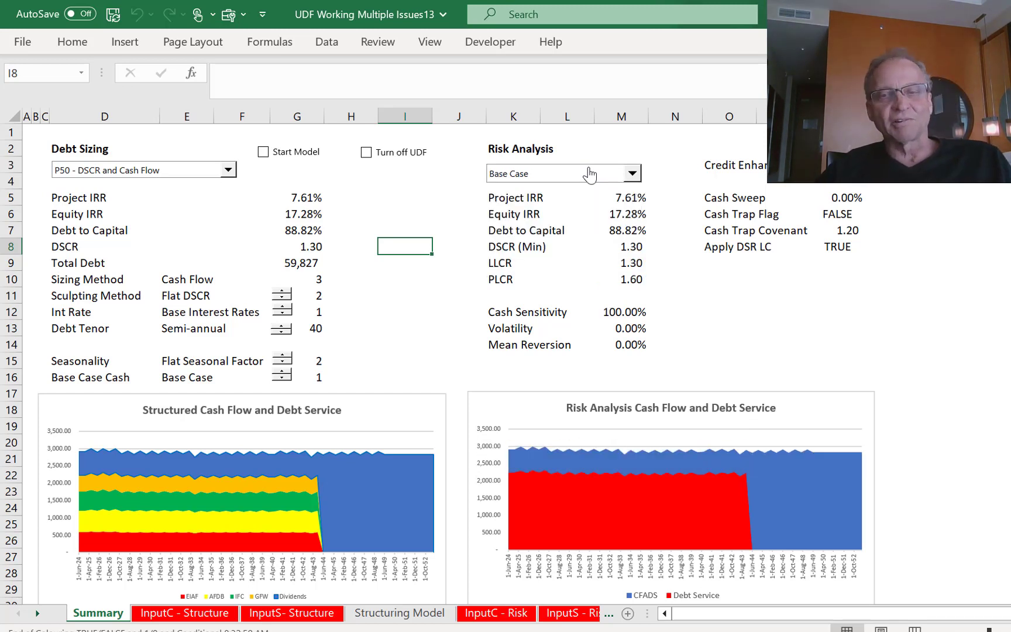
left_click(422, 318)
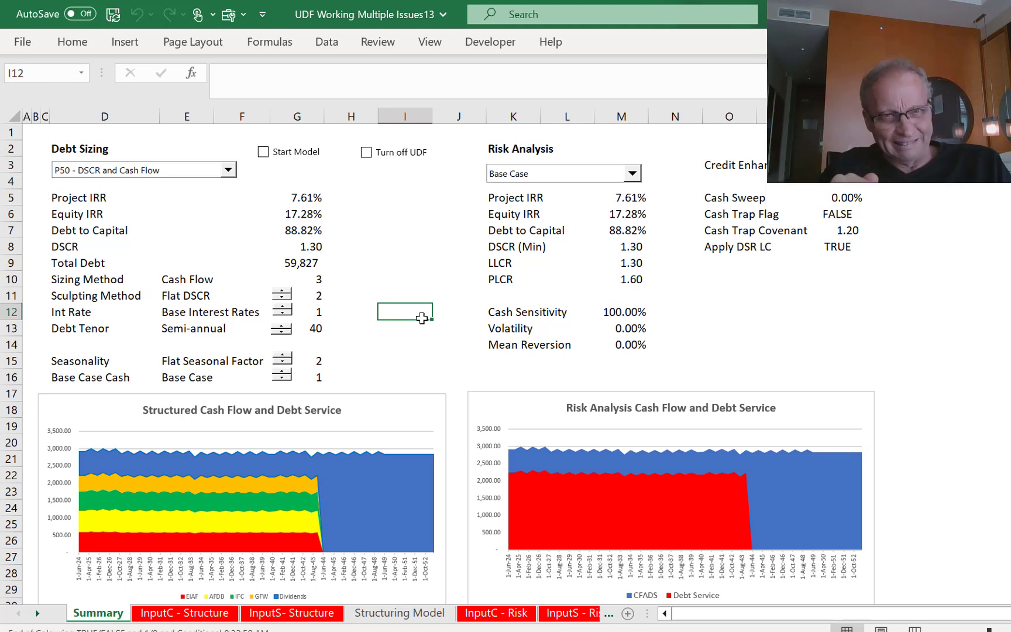
Change the Debt Sizing option to P90 - DSCR and Cash Flow.
left_click(197, 174)
key("Down")
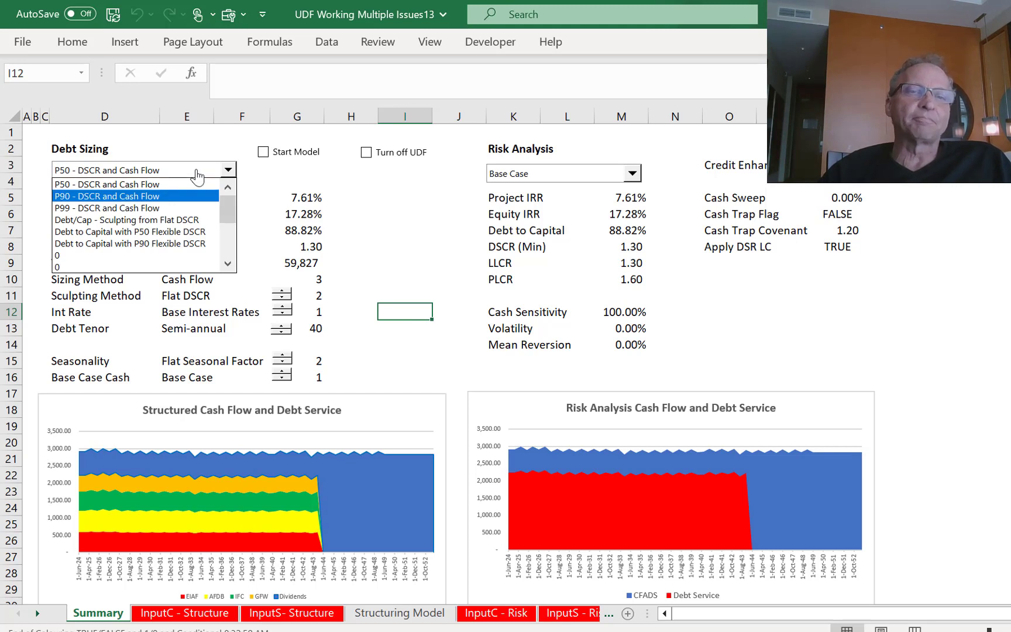
key("Return")
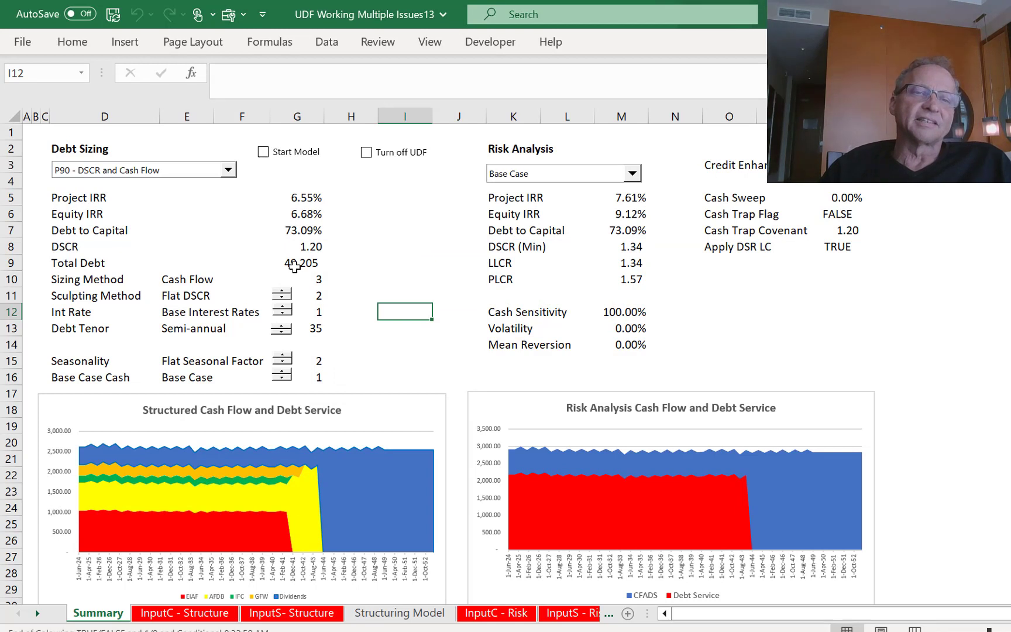
Change the Debt Sizing option to P99 - DSCR and Cash Flow and inspect the Equity IRR and Debt to Capital results.
left_click(214, 172)
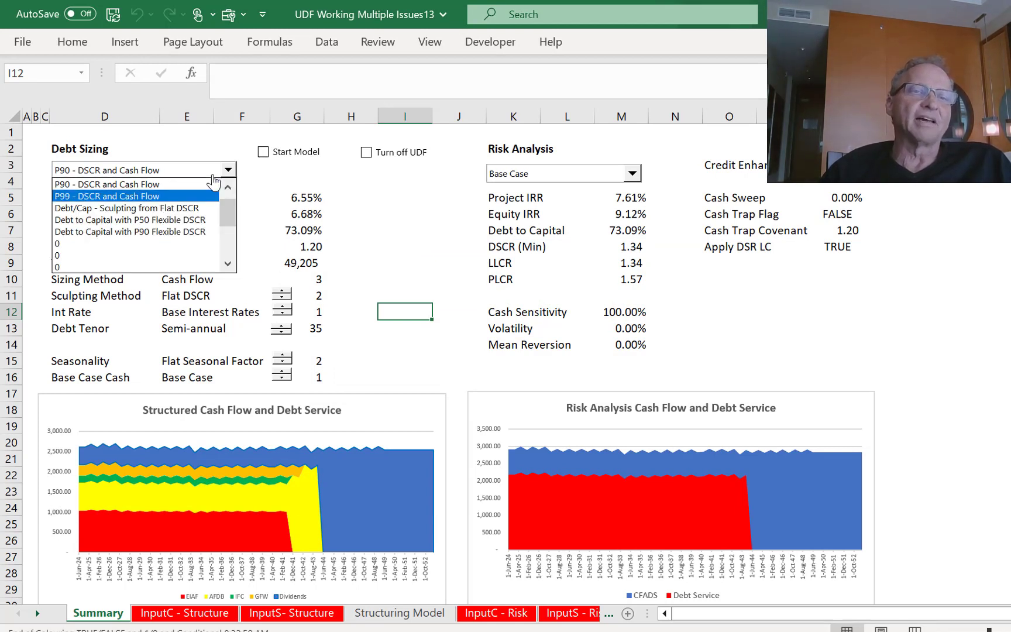
left_click(214, 183)
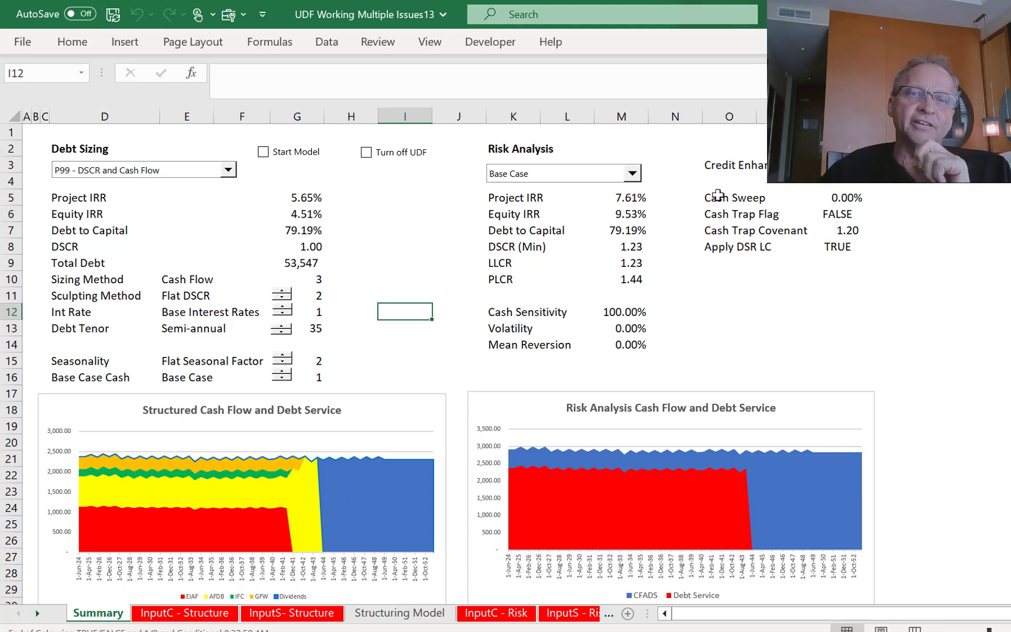
left_click(404, 207)
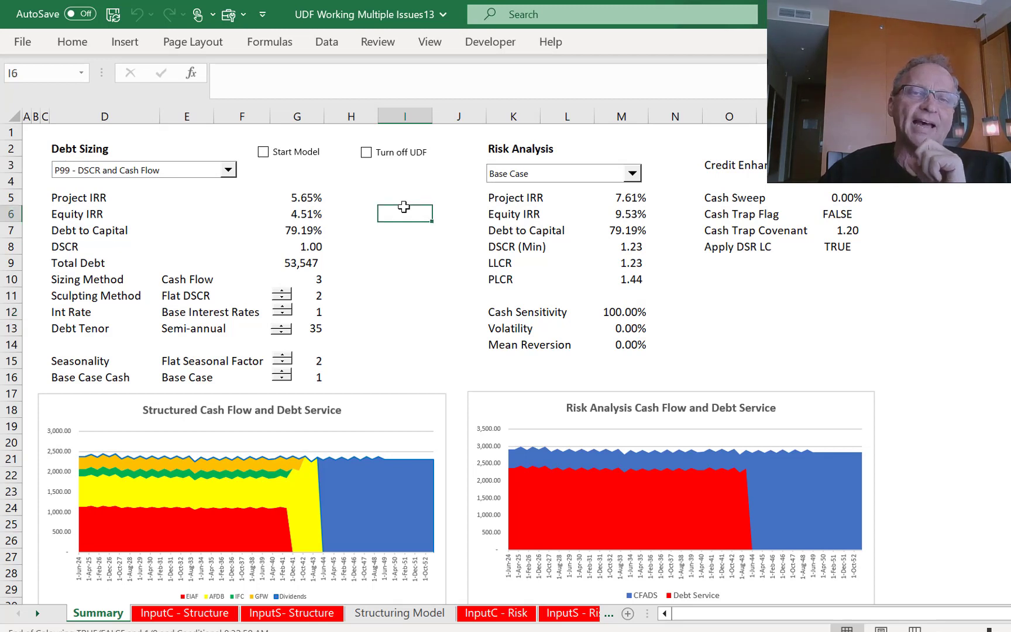
key("Left")
key("Left")
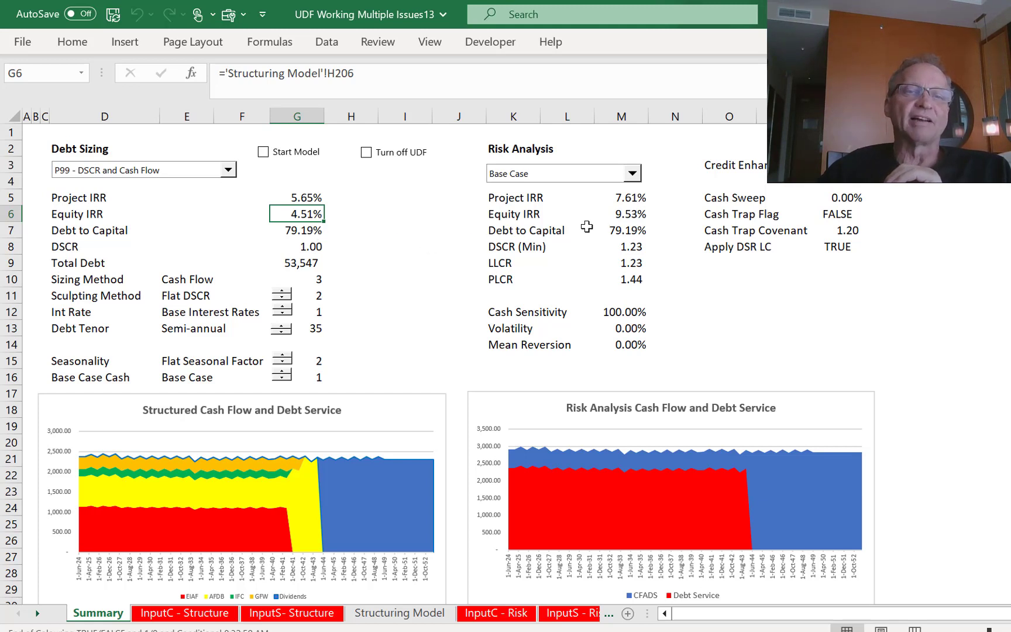
left_click(611, 227)
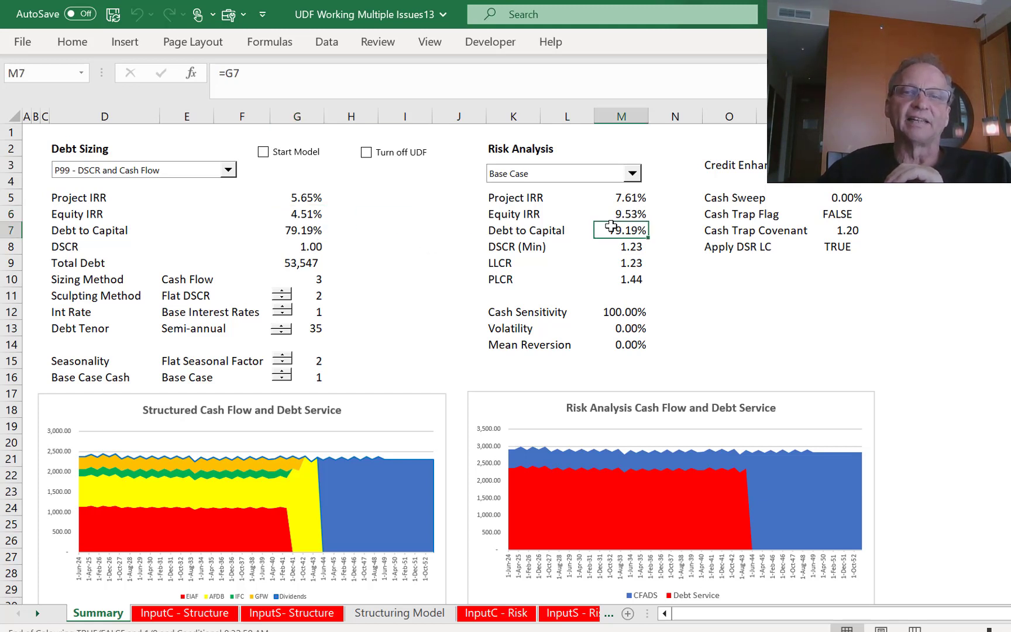
Apply the Downside Case to the Risk Analysis under P99 debt sizing and return it to Base Case.
left_click(596, 177)
key("Down")
key("Return")
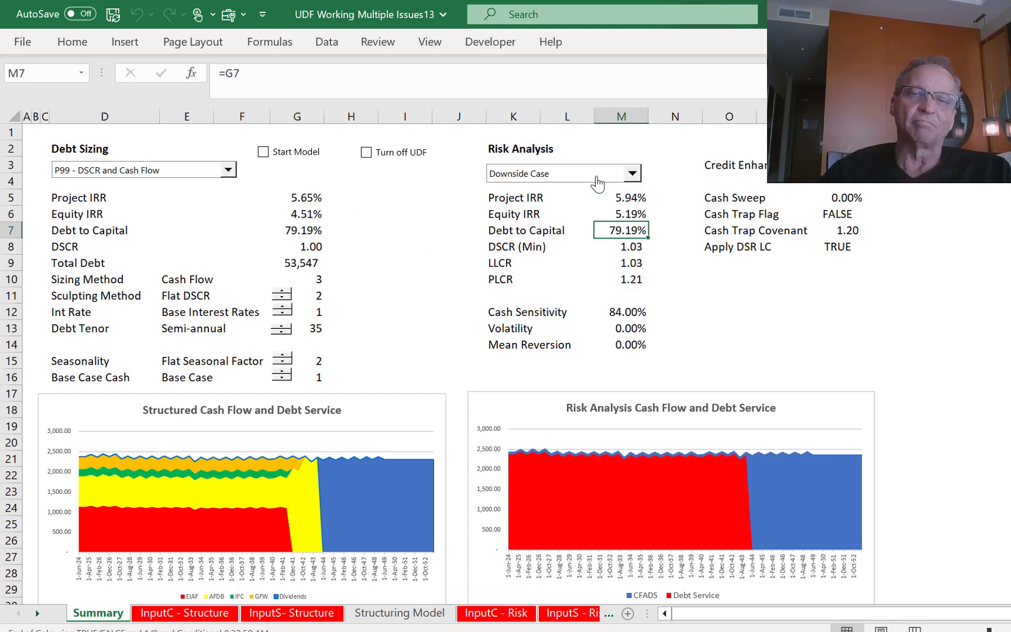
left_click(597, 177)
key("Up")
key("Return")
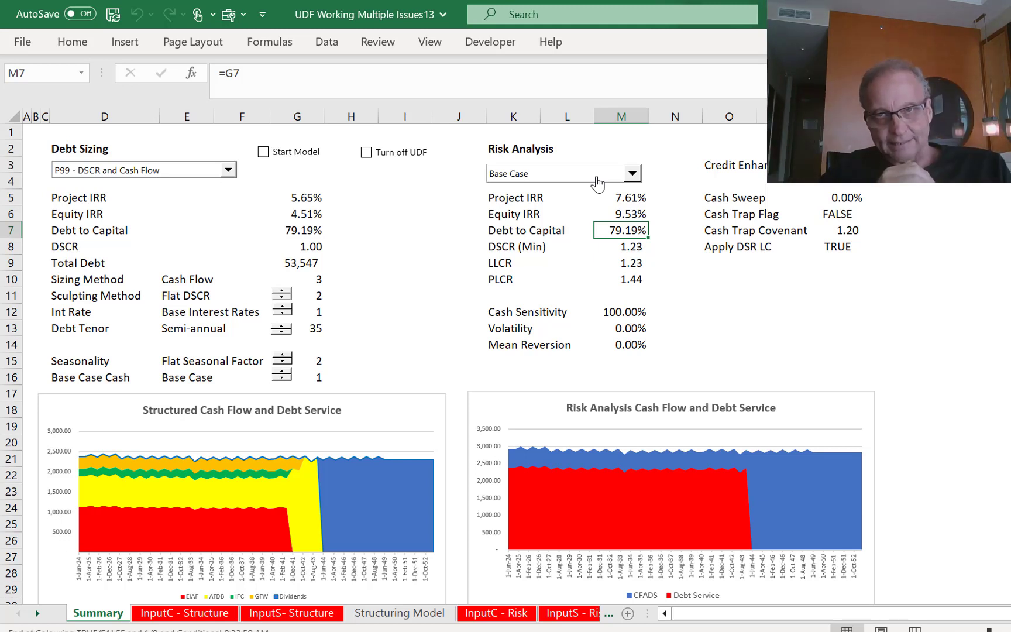
left_click(305, 229)
left_click(585, 216)
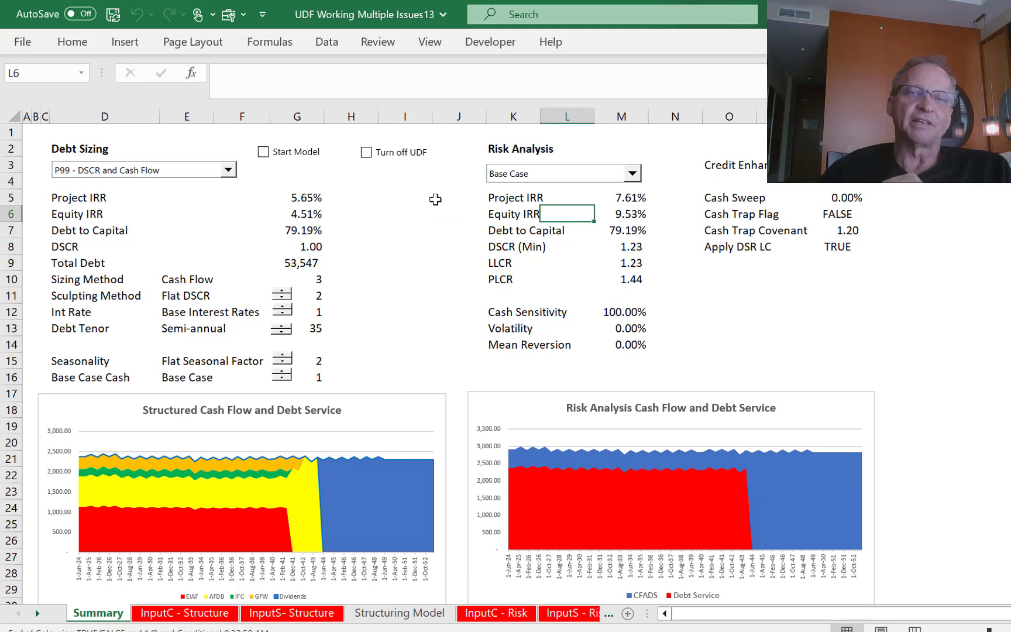
left_click(400, 257)
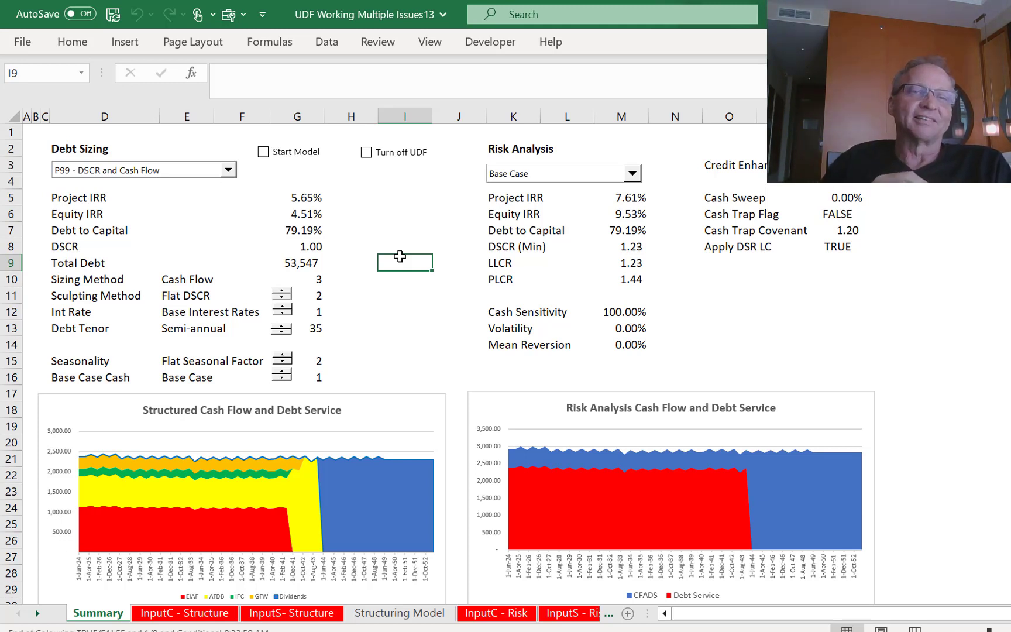
Set the Debt Sizing option to Debt/Cap - Sculpting from Flat DSCR.
left_click(223, 207)
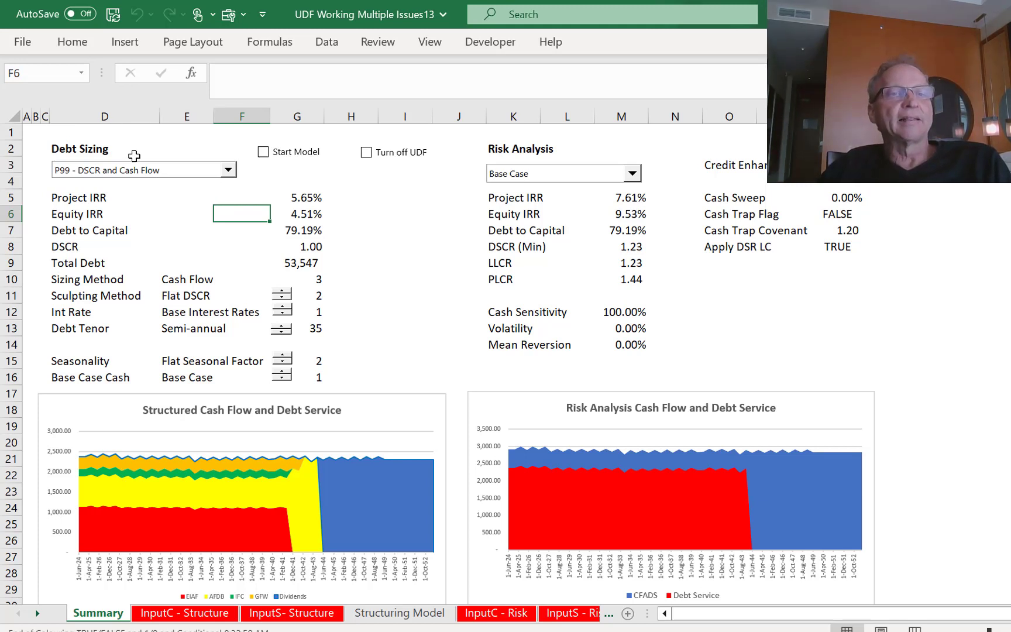
left_click(140, 173)
left_click(139, 173)
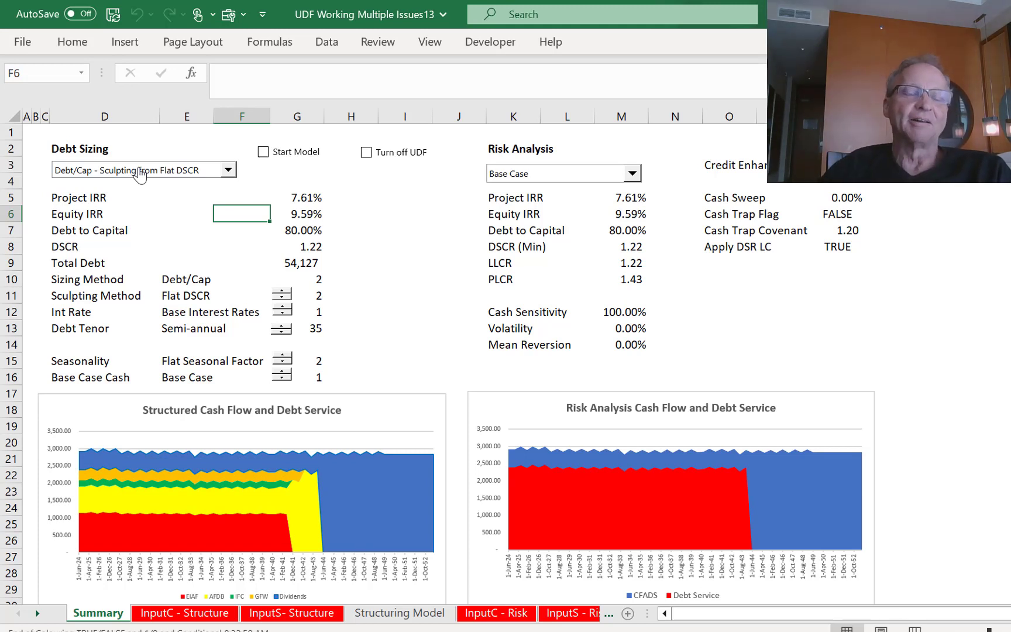
Compare the Debt Sizing DSCR with the Risk Analysis DSCR (Min) and LLCR under the debt-to-capital sizing.
key("Down")
key("Down")
key("Right")
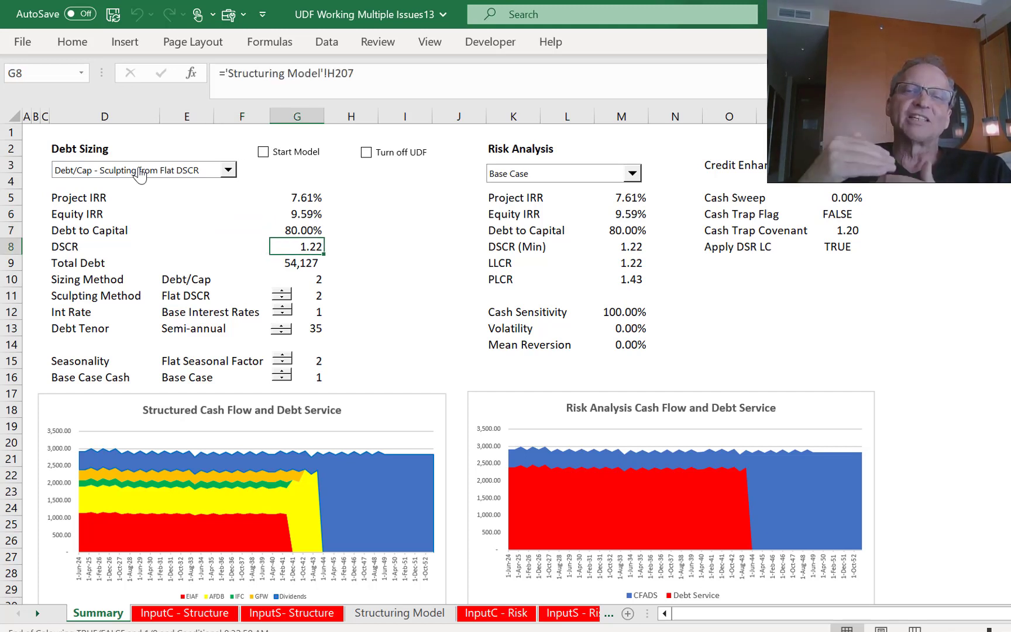
key("Right")
key("Right")
key("Right")
key("Right")
key("Right")
key("Right")
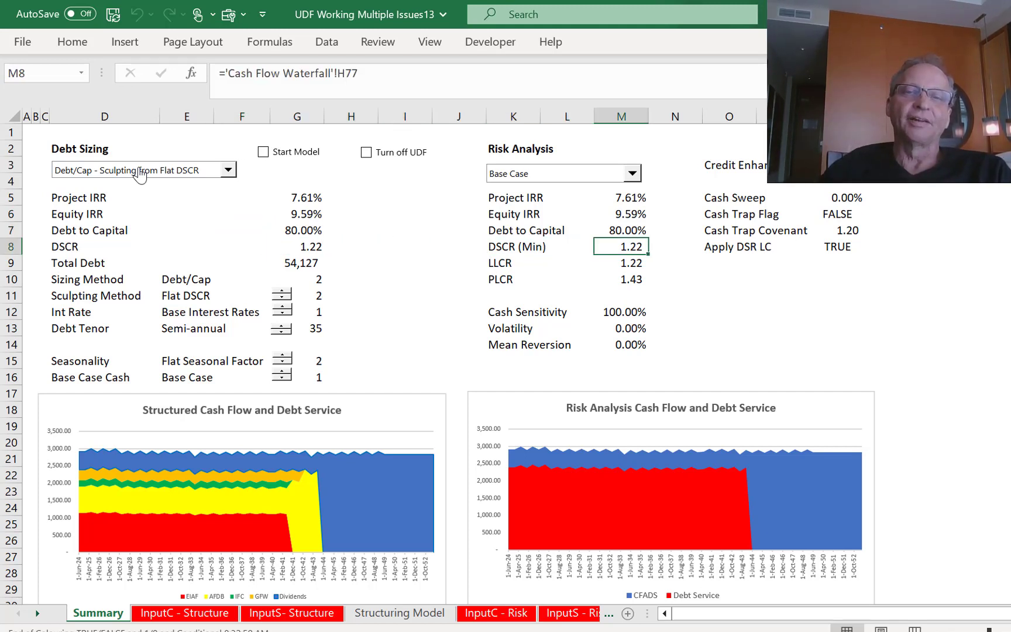
key("Down")
key("Up")
key("Down")
key("Left")
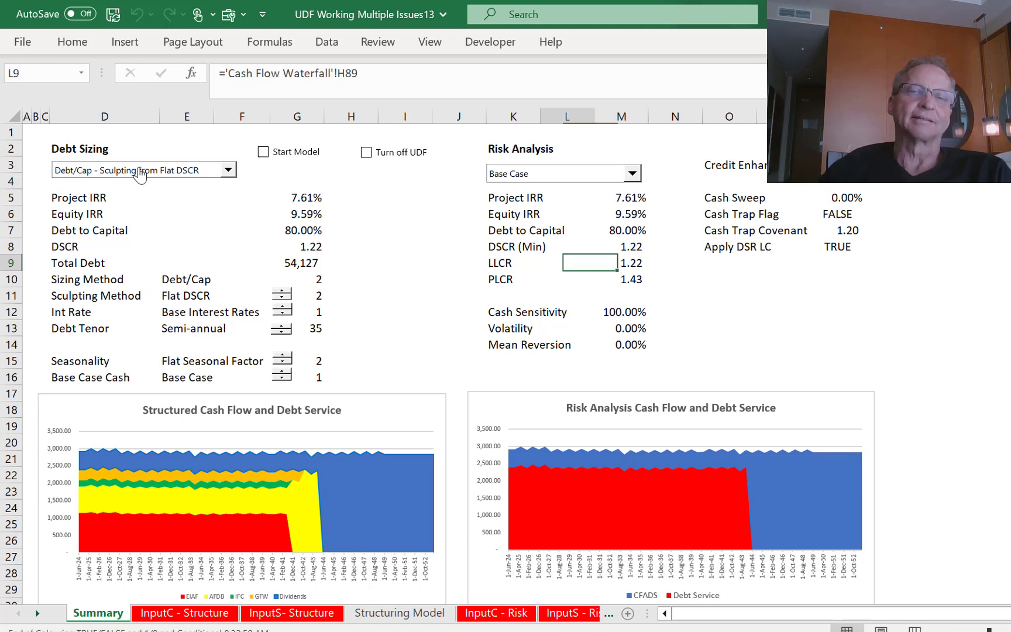
key("Left")
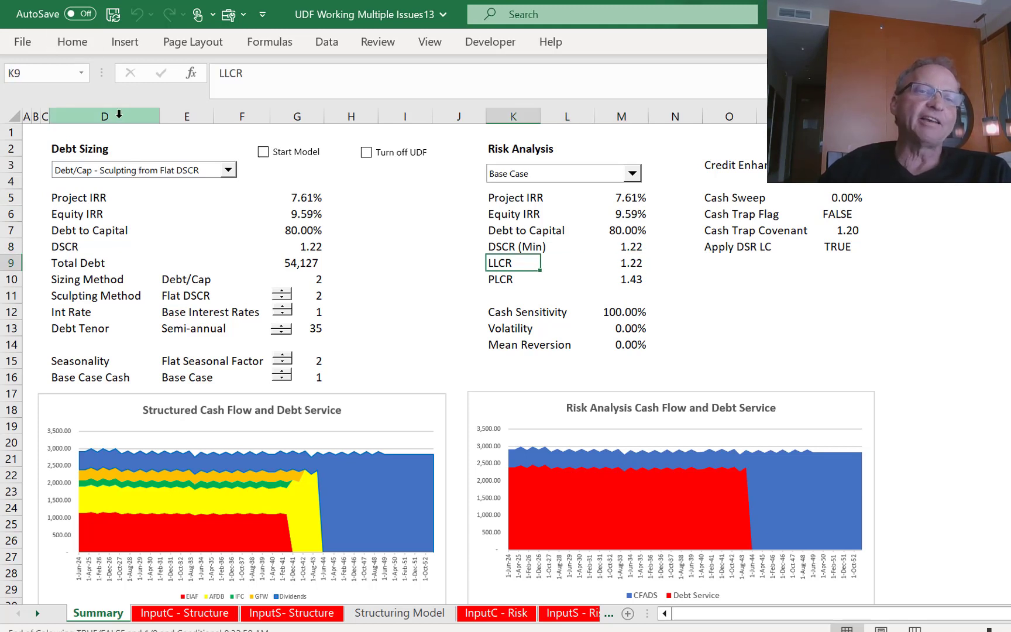
Set the Debt Sizing option to Debt to Capital with P50 Flexible DSCR.
left_click(137, 177)
key("Down")
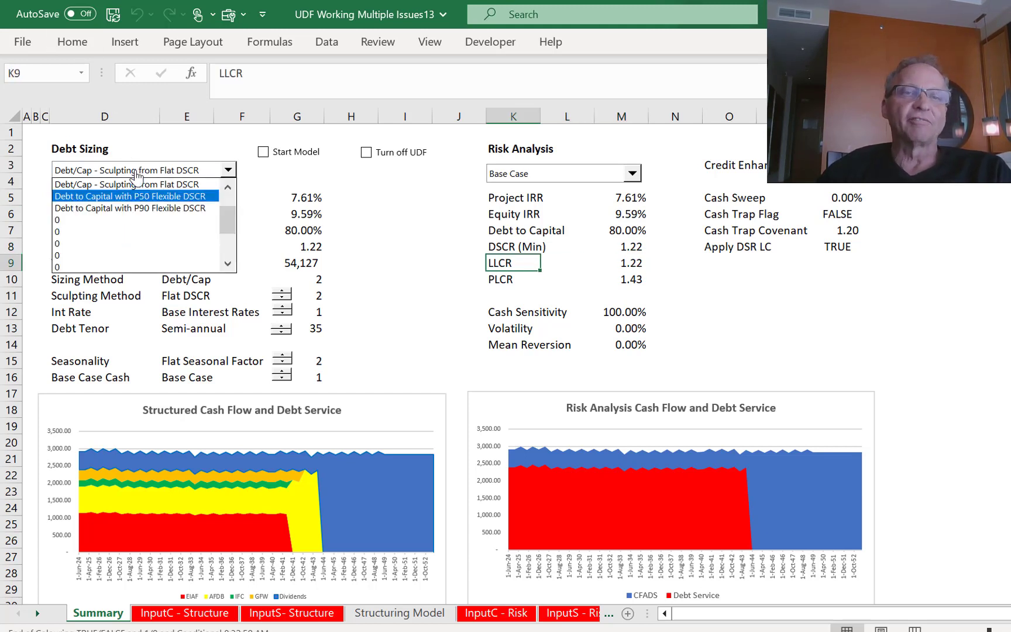
key("Return")
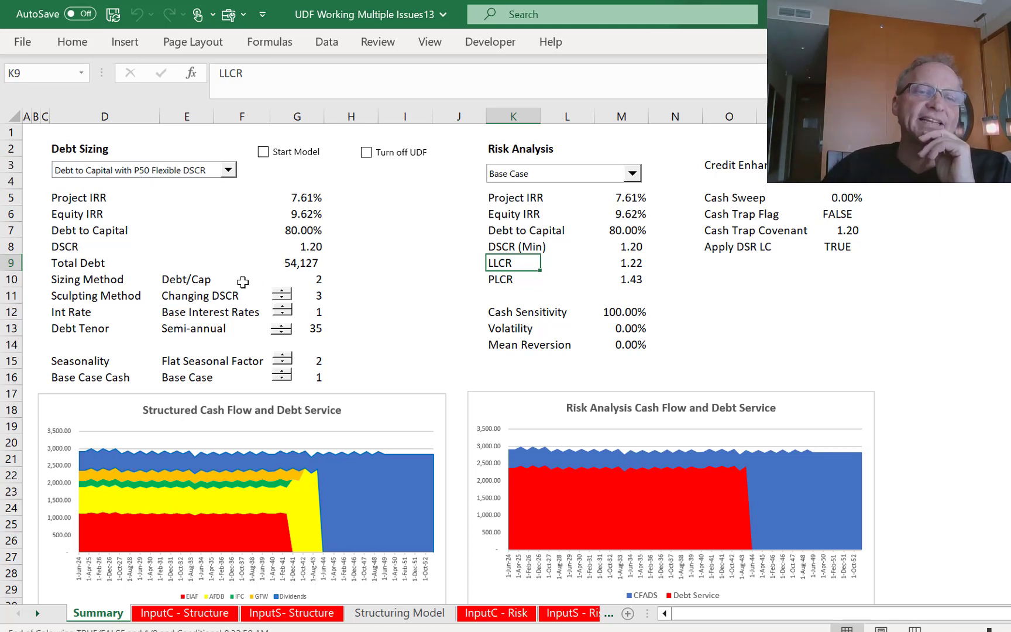
left_click(263, 240)
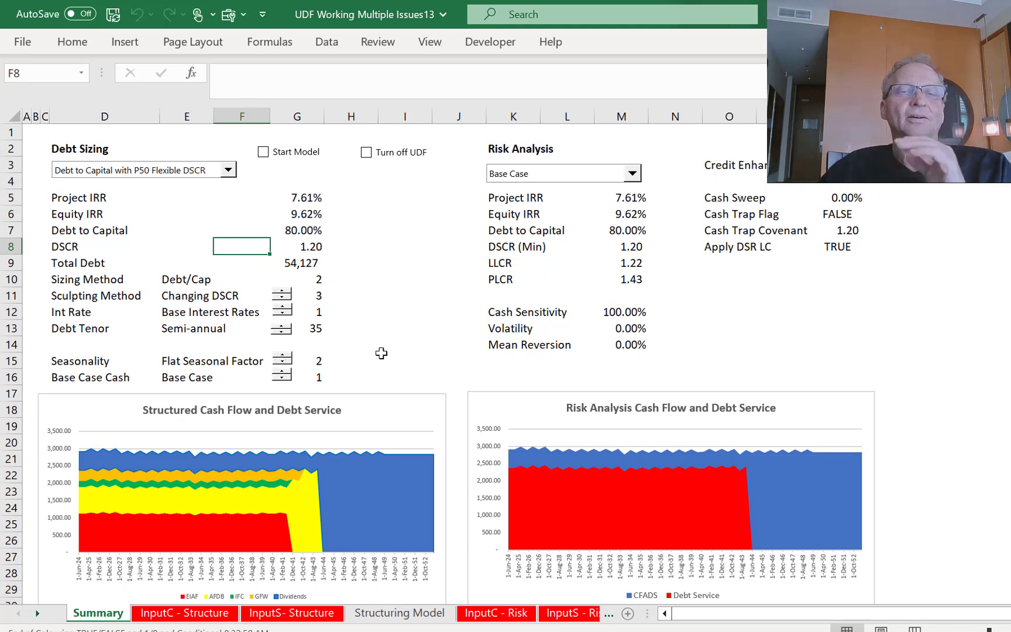
Change the Base Case Cash selection to Higher Case - 20%, turning the UDF off for the change and back on.
left_click(283, 374)
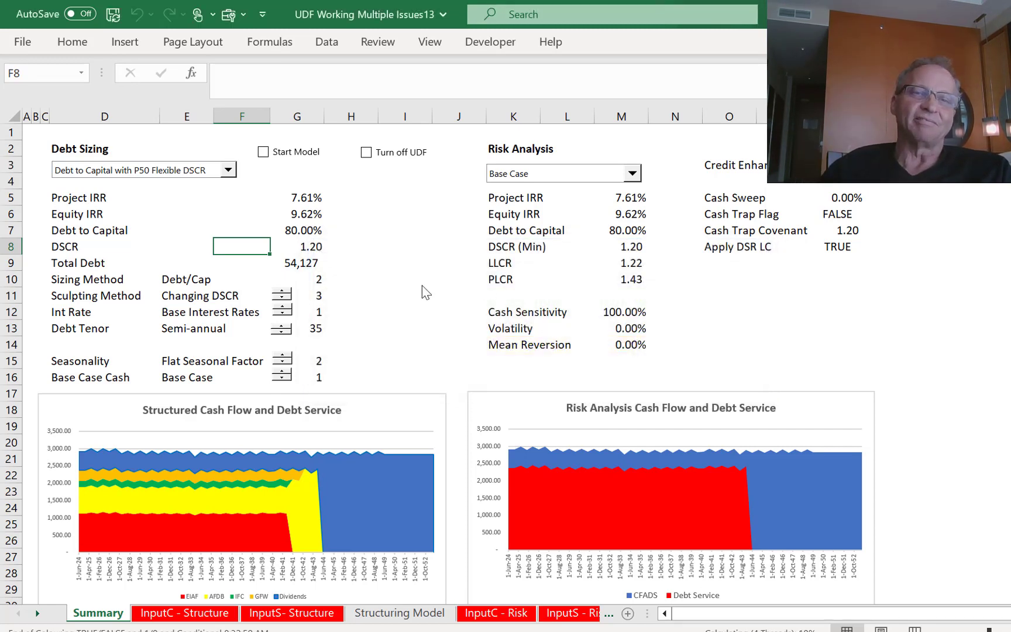
left_click(406, 280)
left_click(367, 159)
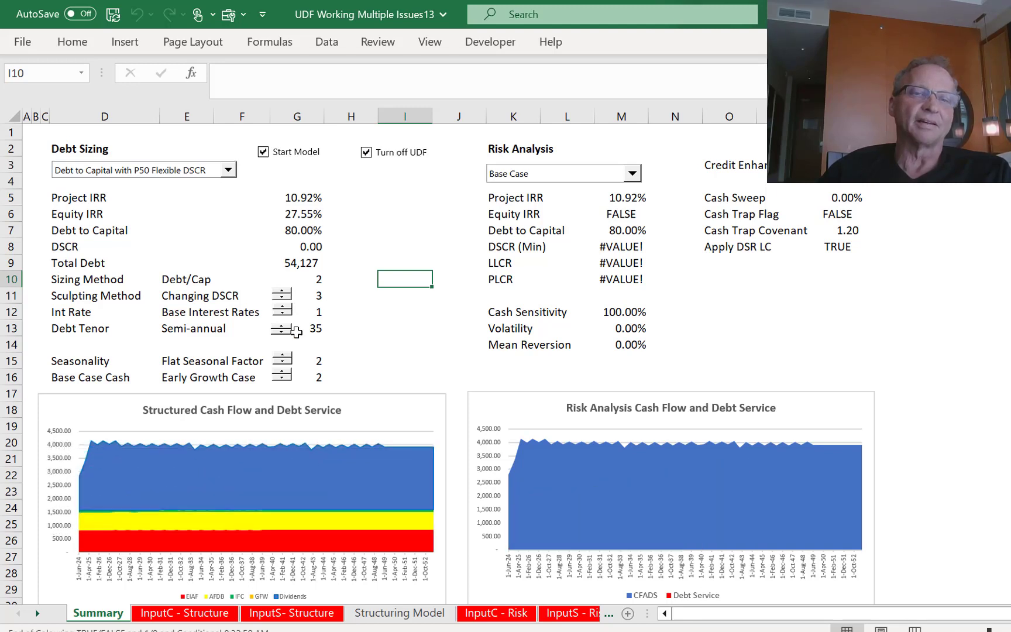
left_click(283, 374)
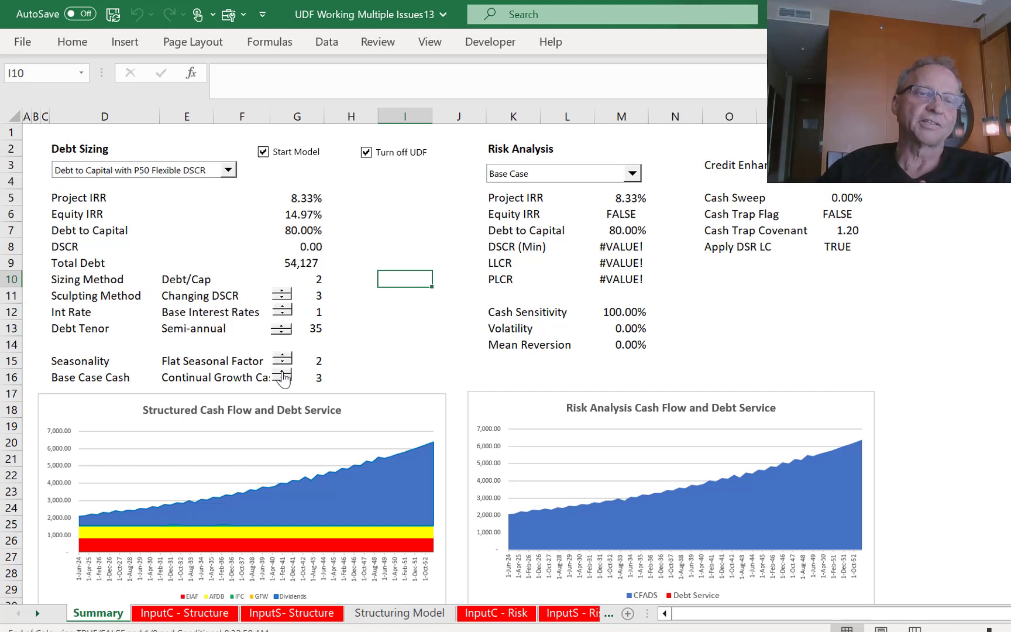
left_click(283, 375)
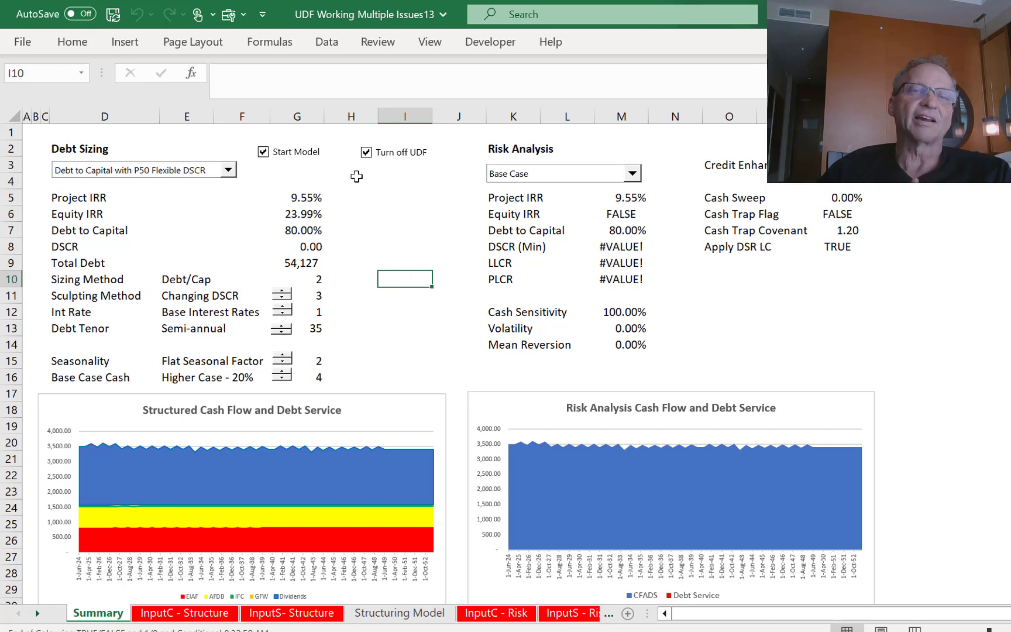
left_click(366, 153)
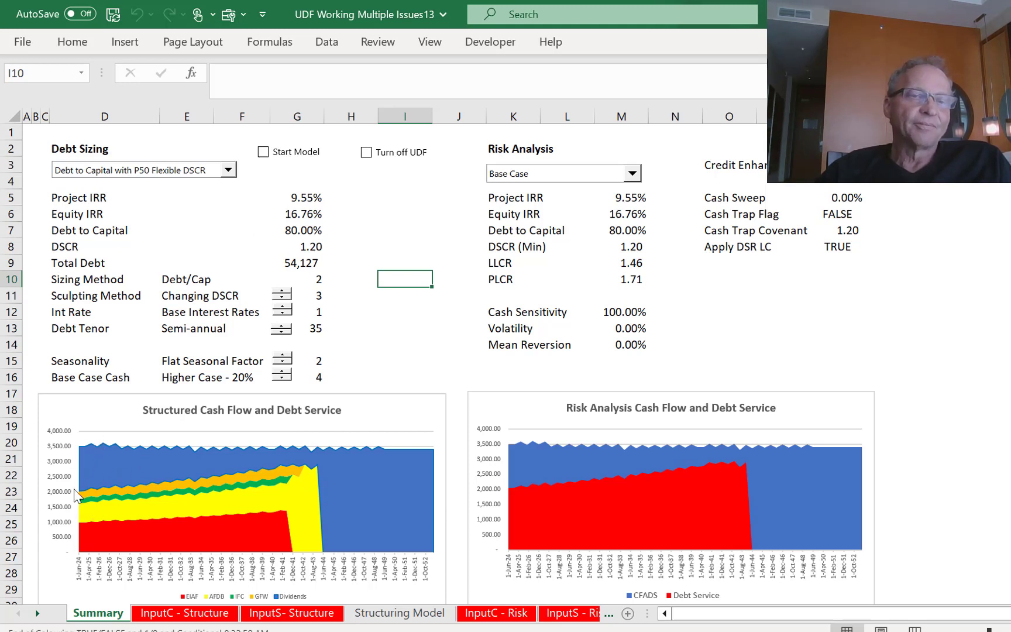
Inspect the dividends in the Structured Cash Flow chart and the Risk Analysis LLCR and Equity IRR under P50 flexible DSCR sizing.
mouse_move(86, 490)
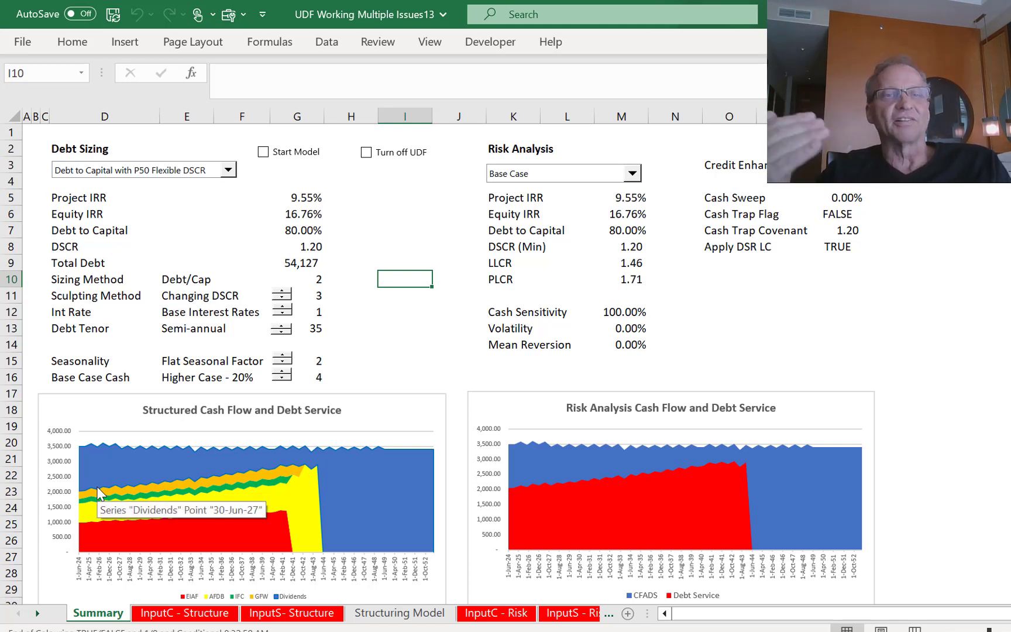
left_click(603, 261)
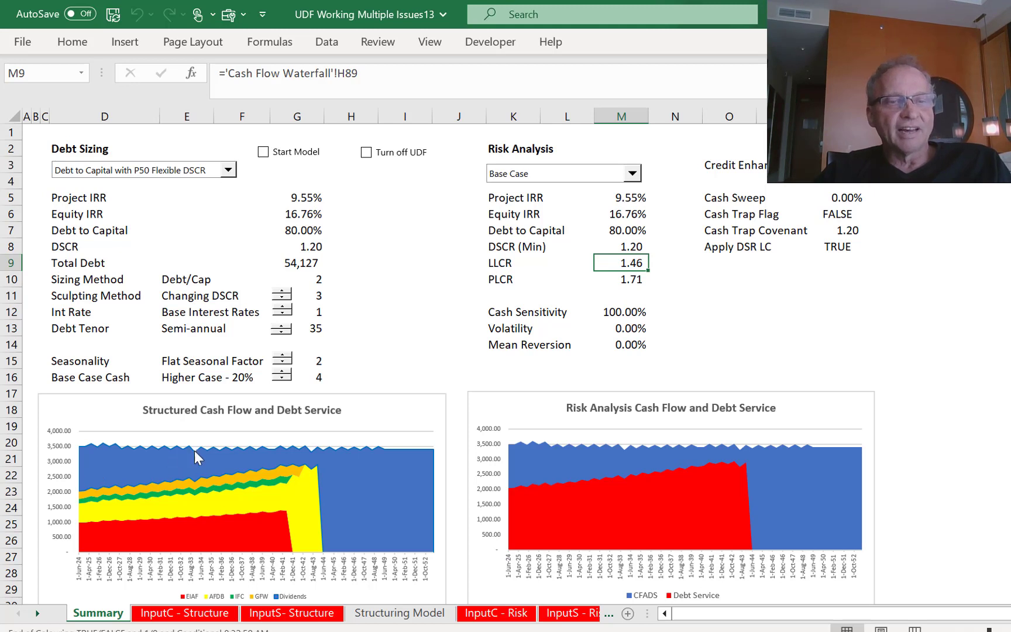
left_click(435, 299)
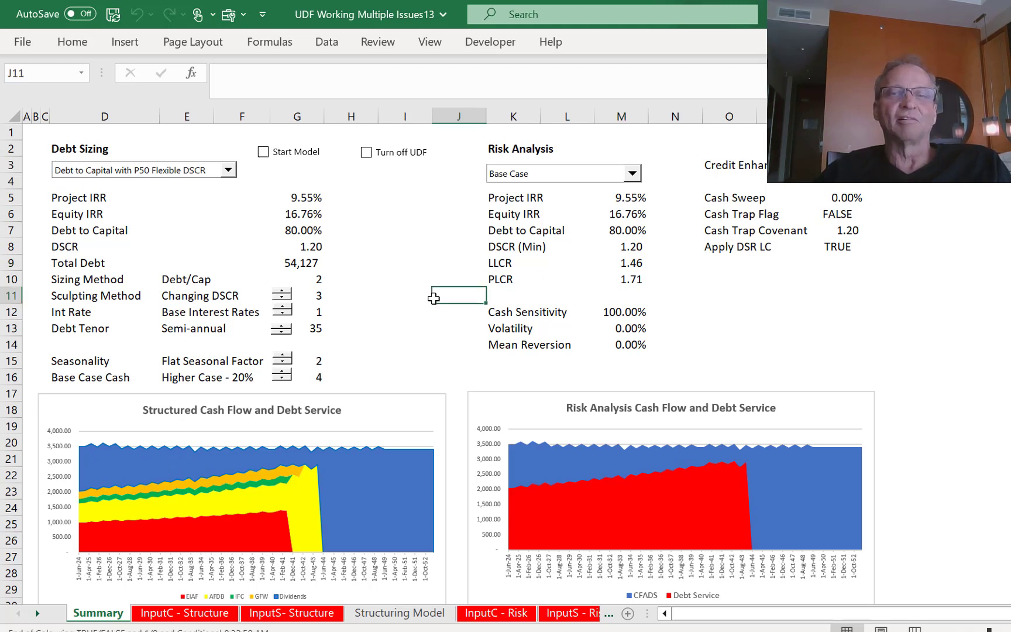
left_click(635, 212)
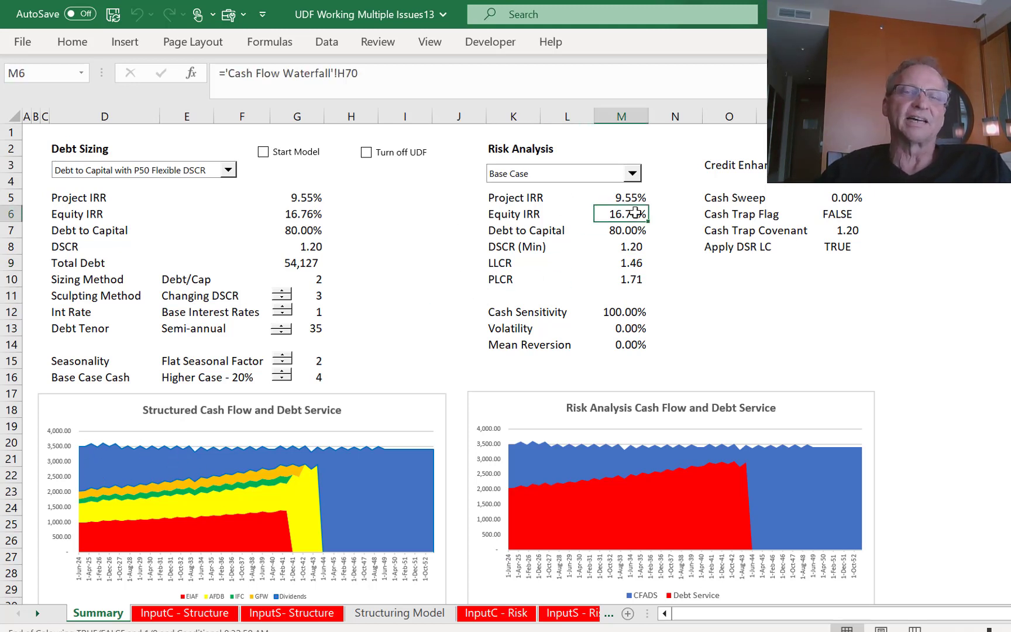
left_click(422, 289)
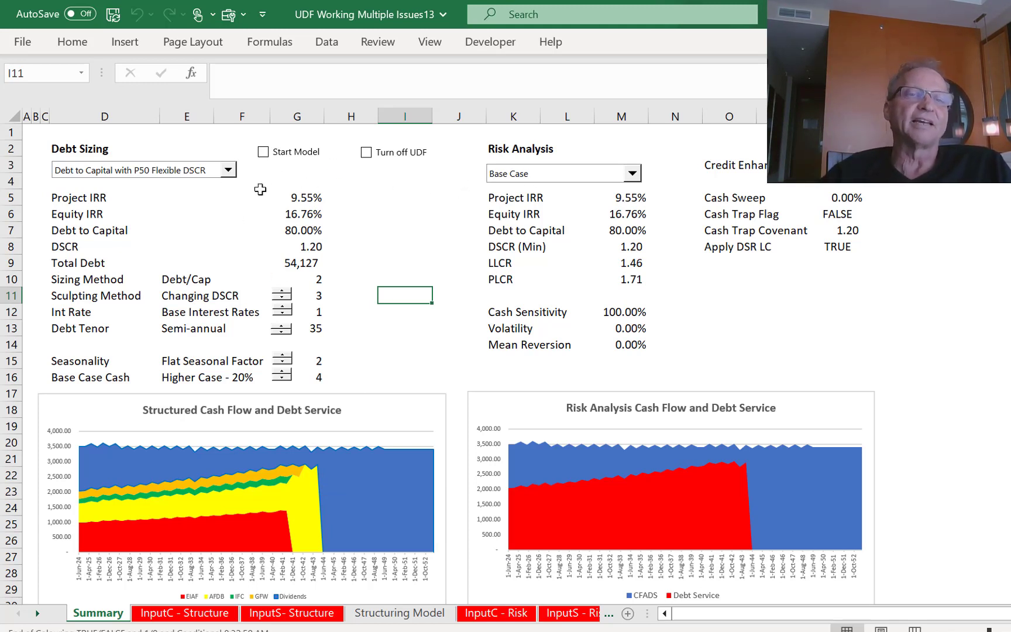
Switch Debt Sizing to Debt/Cap - Sculpting from Flat DSCR for comparison and return it to Debt to Capital with P50 Flexible DSCR.
left_click(202, 174)
key("Up")
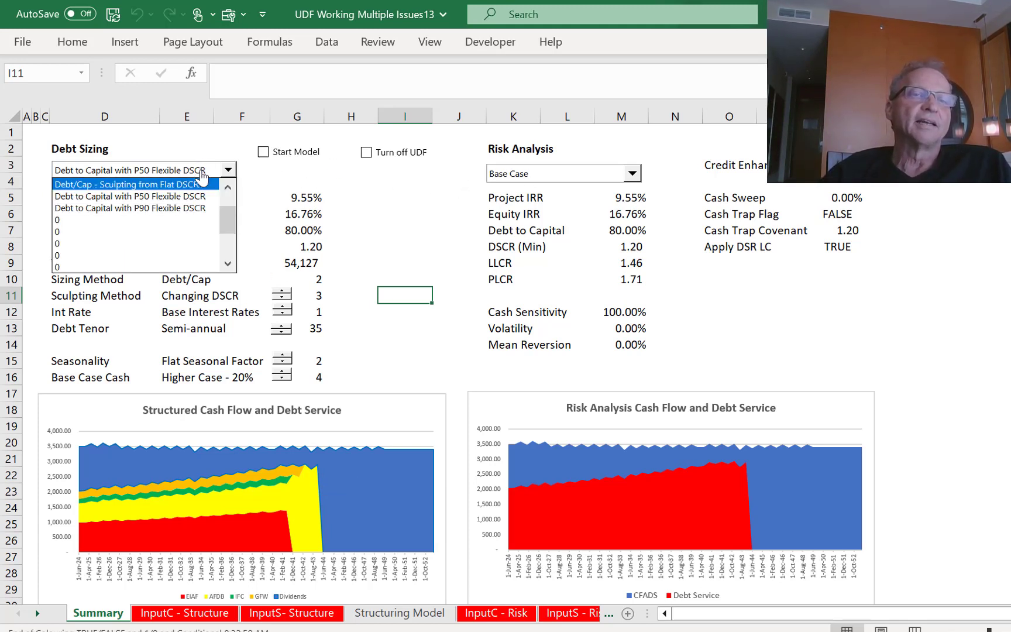
key("Return")
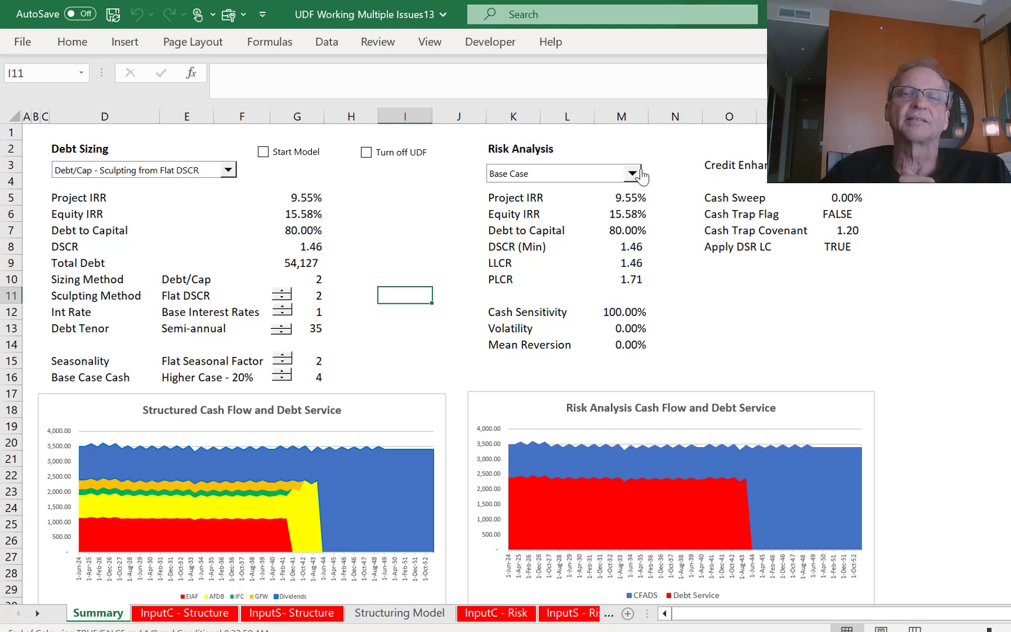
left_click(168, 175)
left_click(168, 175)
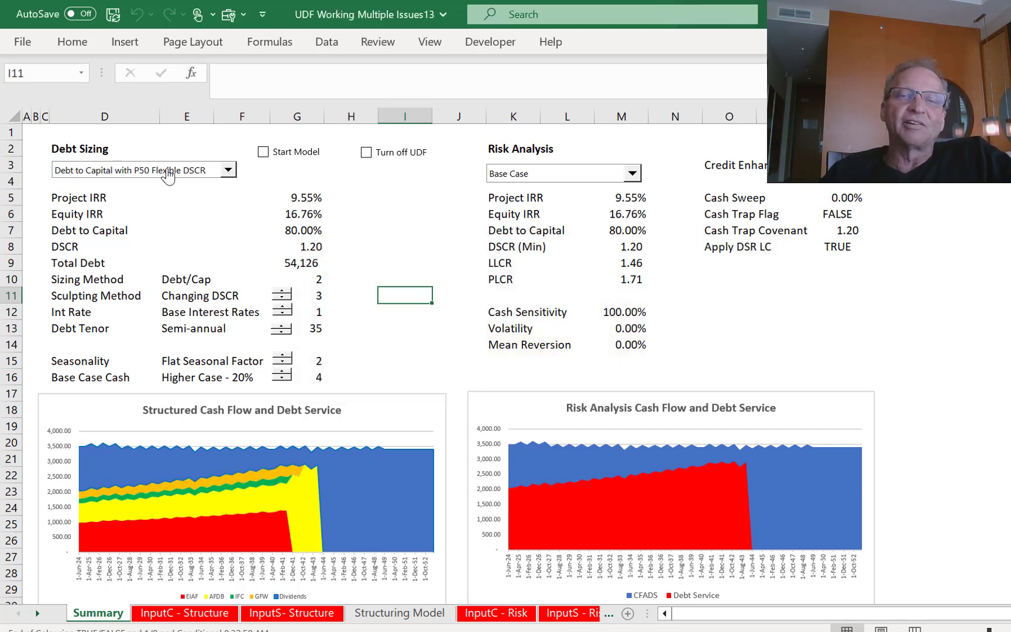
Set the Debt Sizing option to Debt to Capital with P90 Flexible DSCR and inspect the Risk Analysis Equity IRR.
left_click(177, 171)
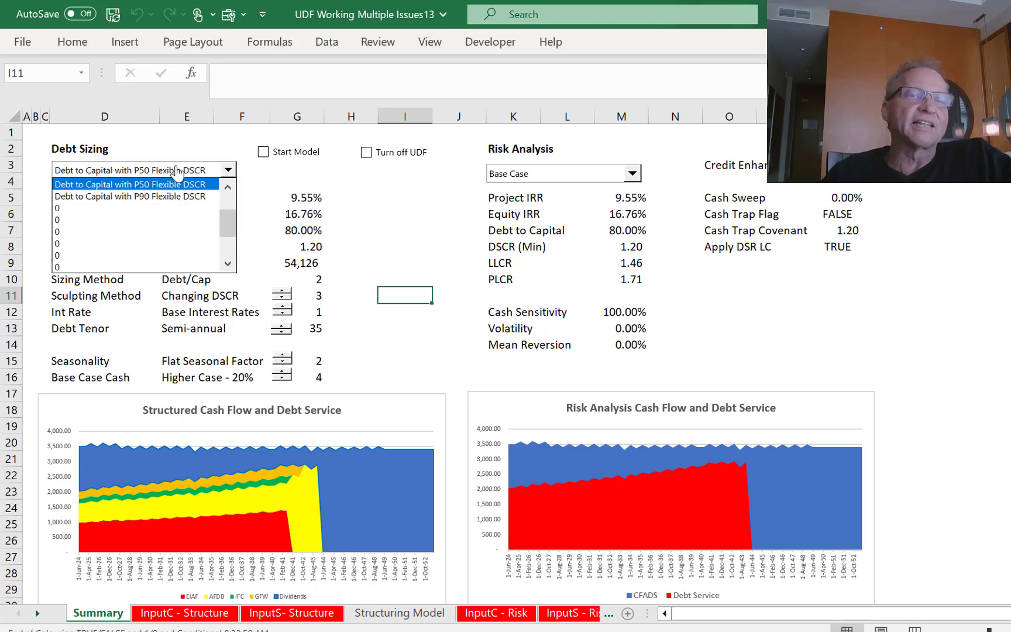
key("Down")
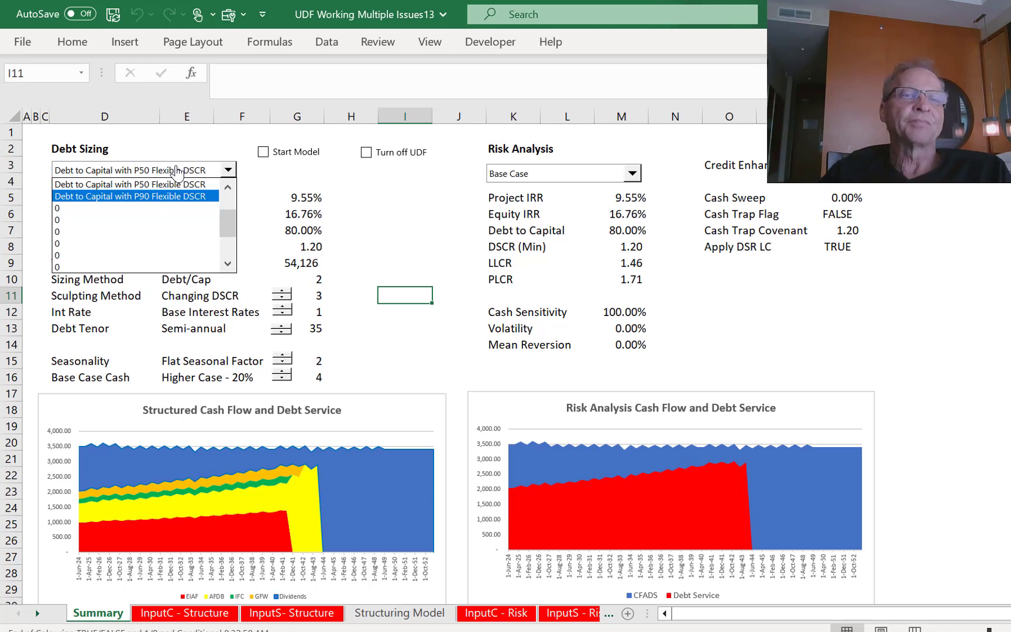
left_click(176, 170)
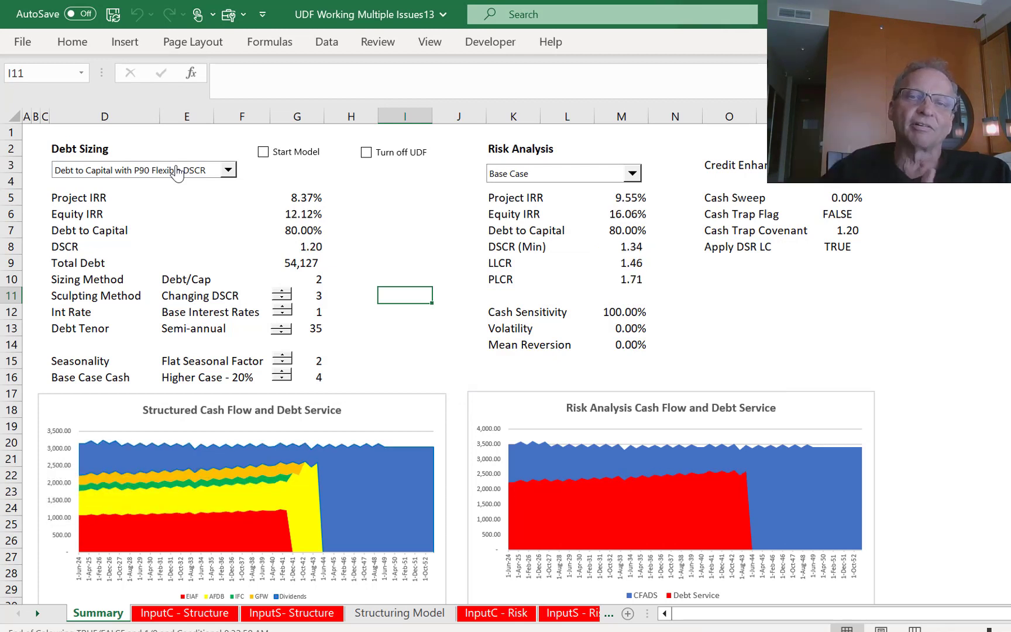
left_click(537, 223)
key("Up")
key("Right")
key("Right")
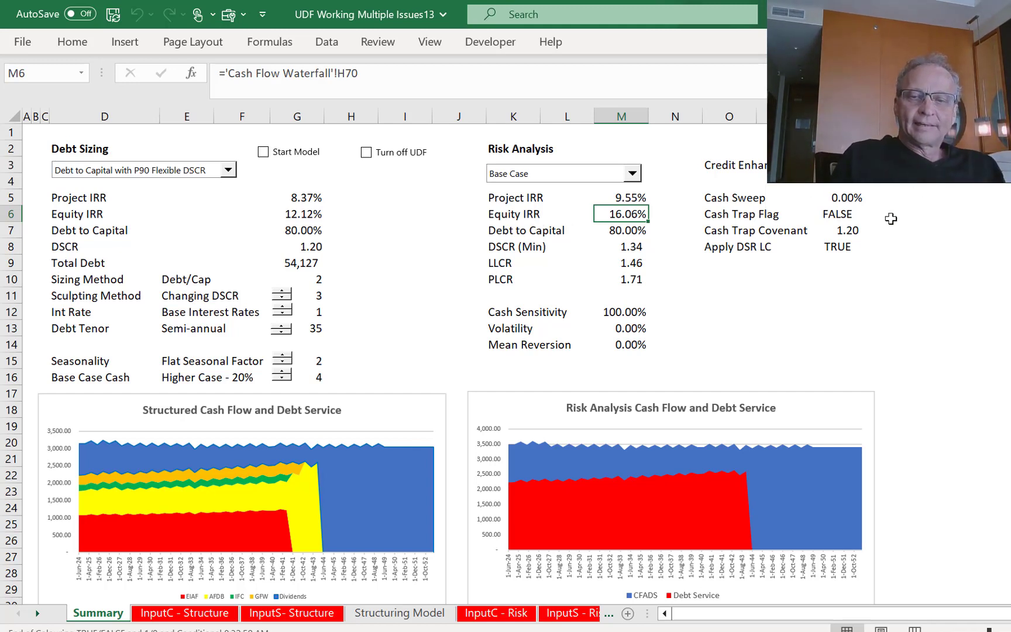
left_click(436, 367)
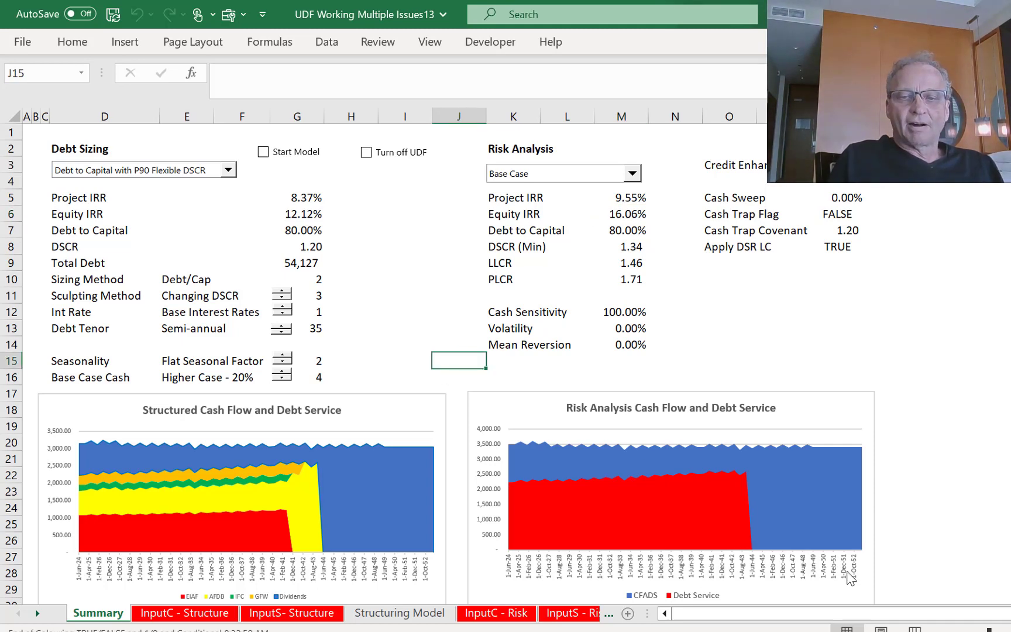
Switch to the PowerPoint presentation and present the slide Discovery of UDF as Alternative to Copy/Paste as a slide show.
key("alt+Tab")
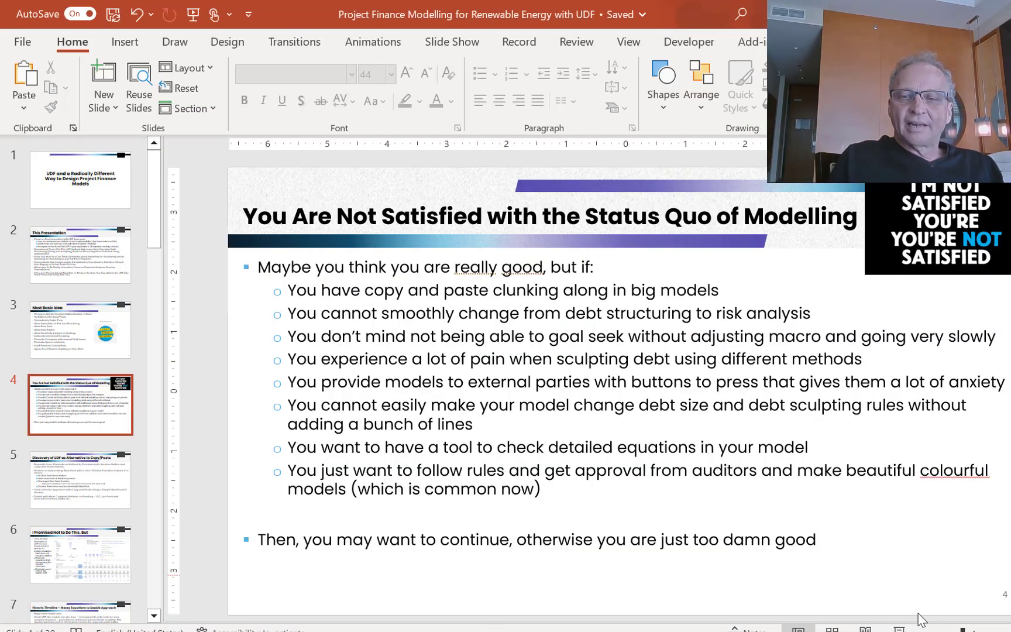
left_click(899, 629)
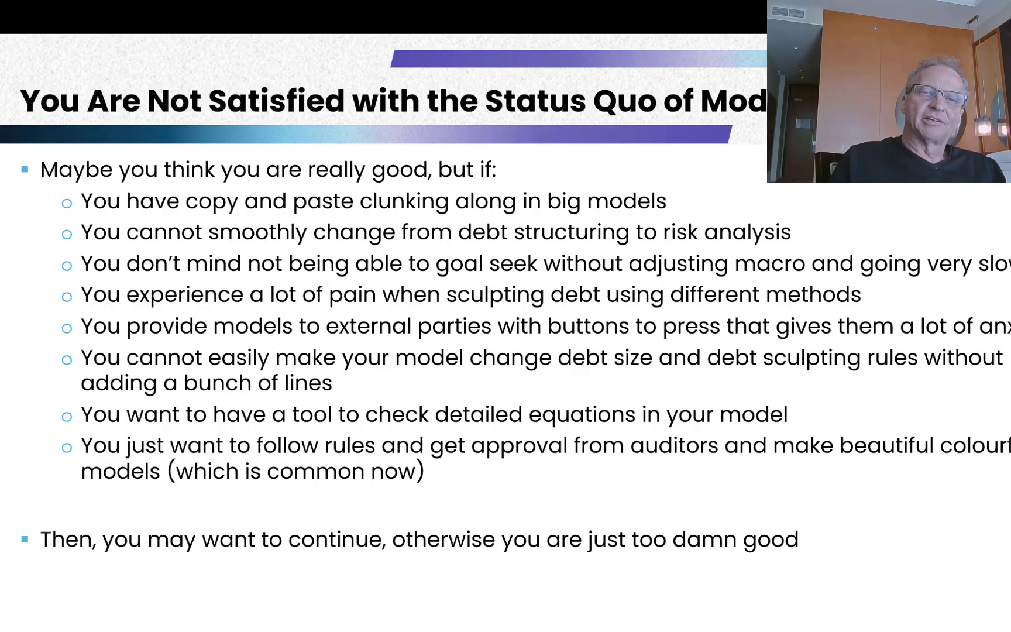
key("Right")
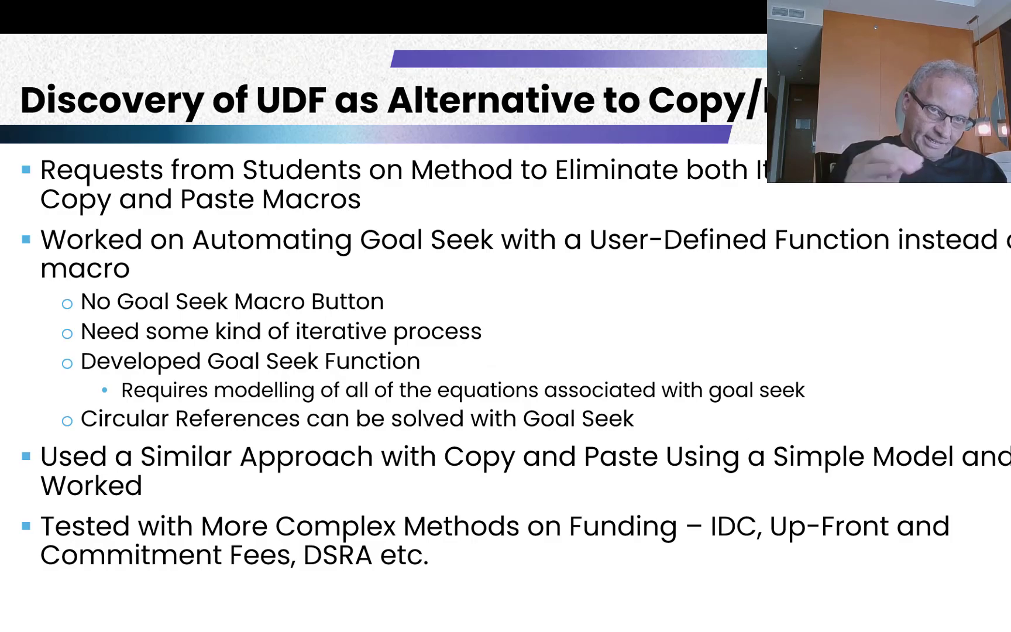
key("Escape")
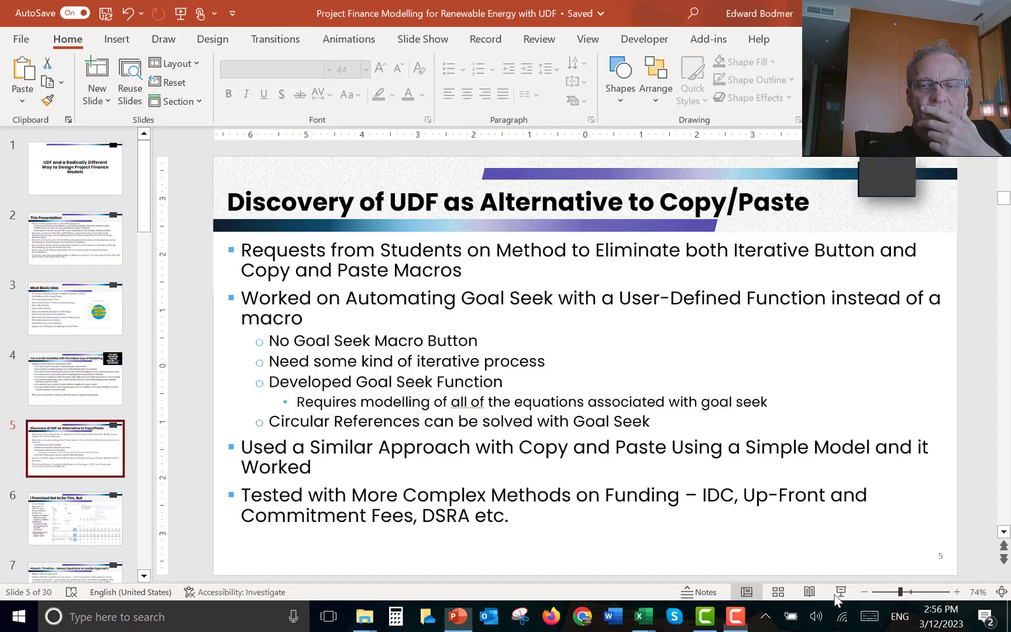
left_click(841, 591)
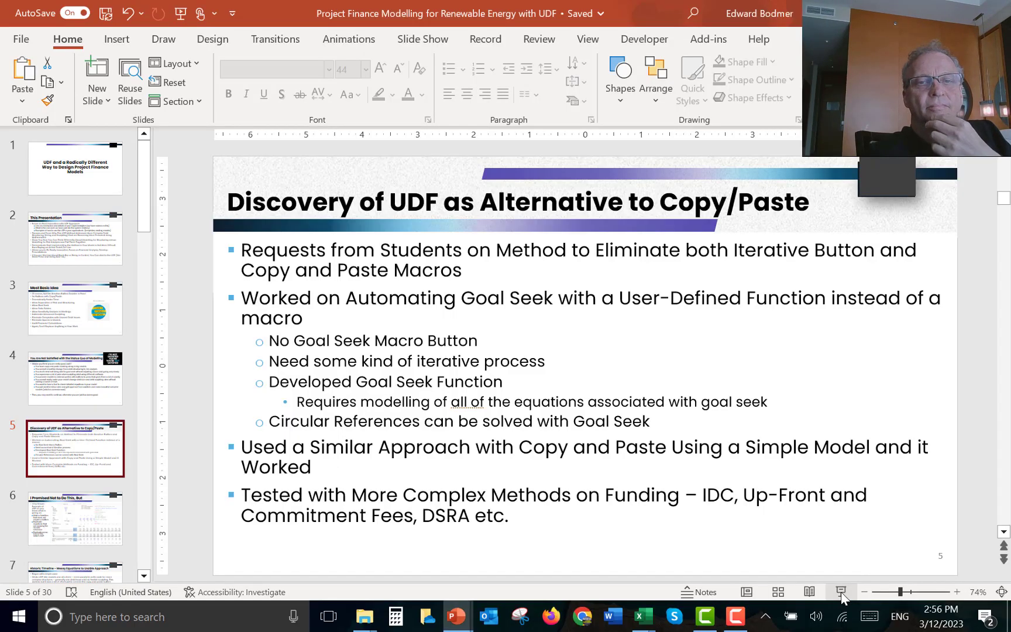
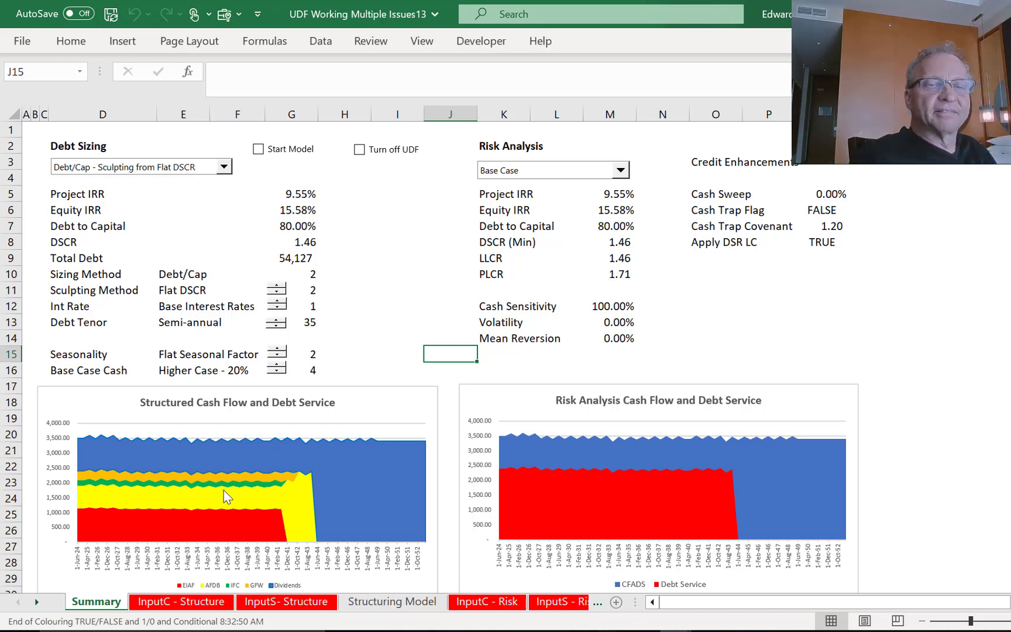
Go from the Summary sheet of the Excel workbook to the first rows of the Structuring Model sheet.
left_click(418, 339)
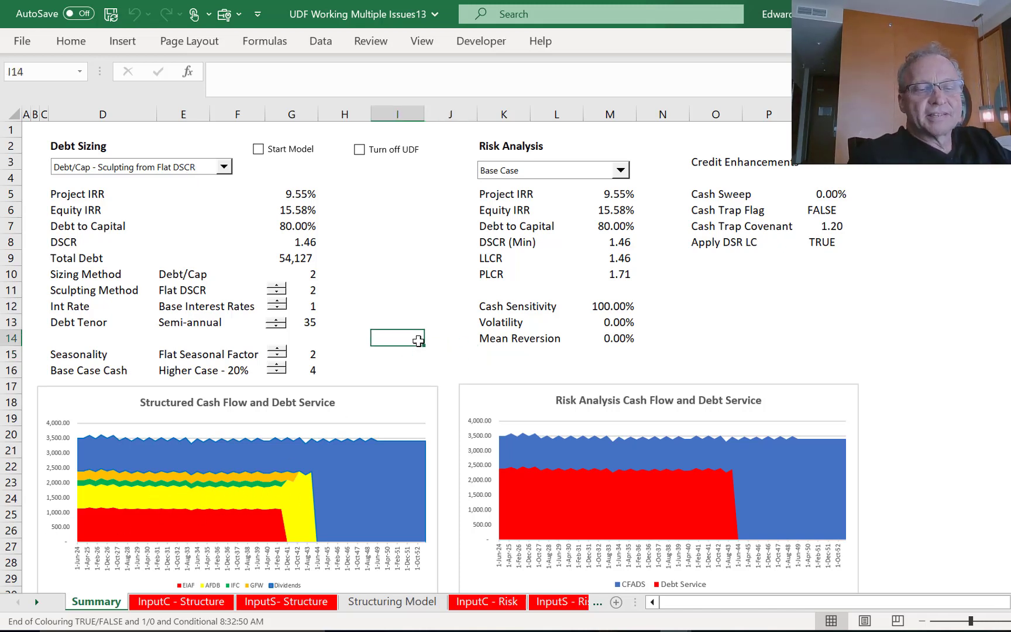
key("ctrl+Page_Down")
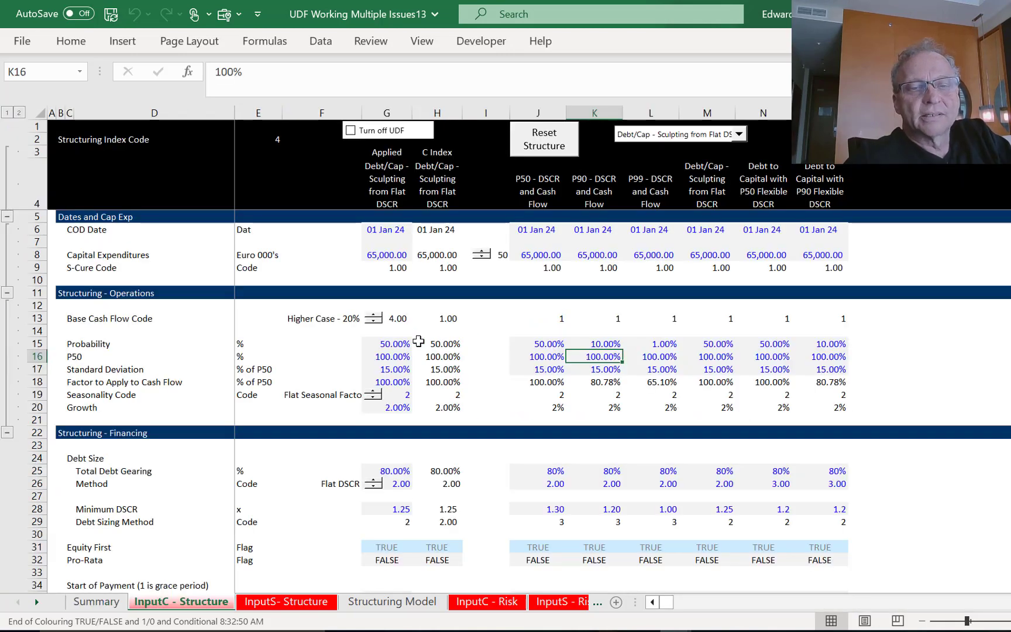
key("ctrl+Page_Down")
key("ctrl+Page_Down")
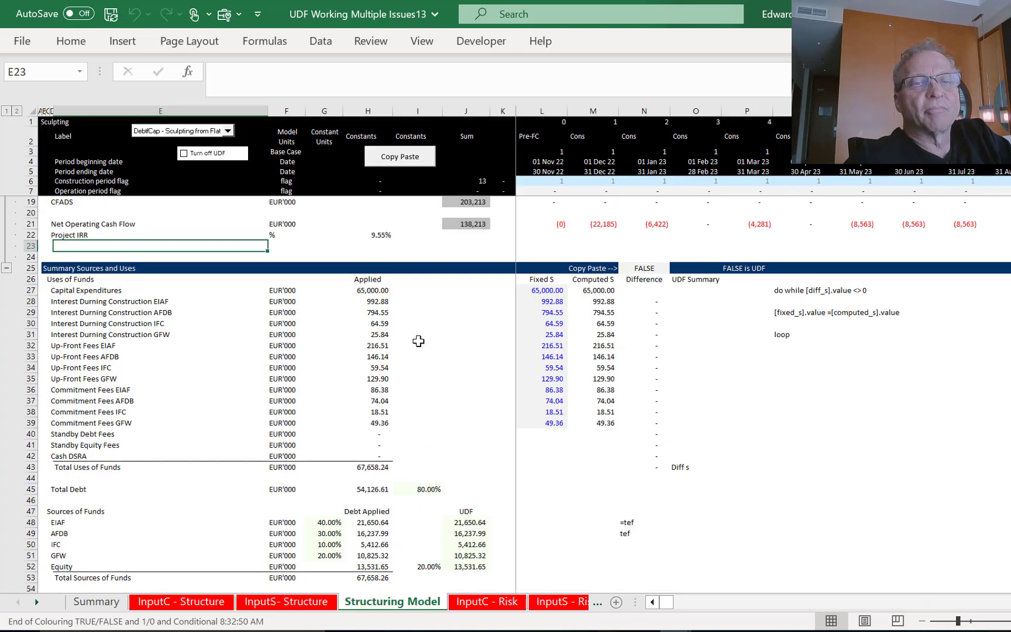
key("Up")
key("Up")
key("Up")
key("Up")
key("Up")
key("Up")
key("Up")
key("Up")
key("Up")
key("Up")
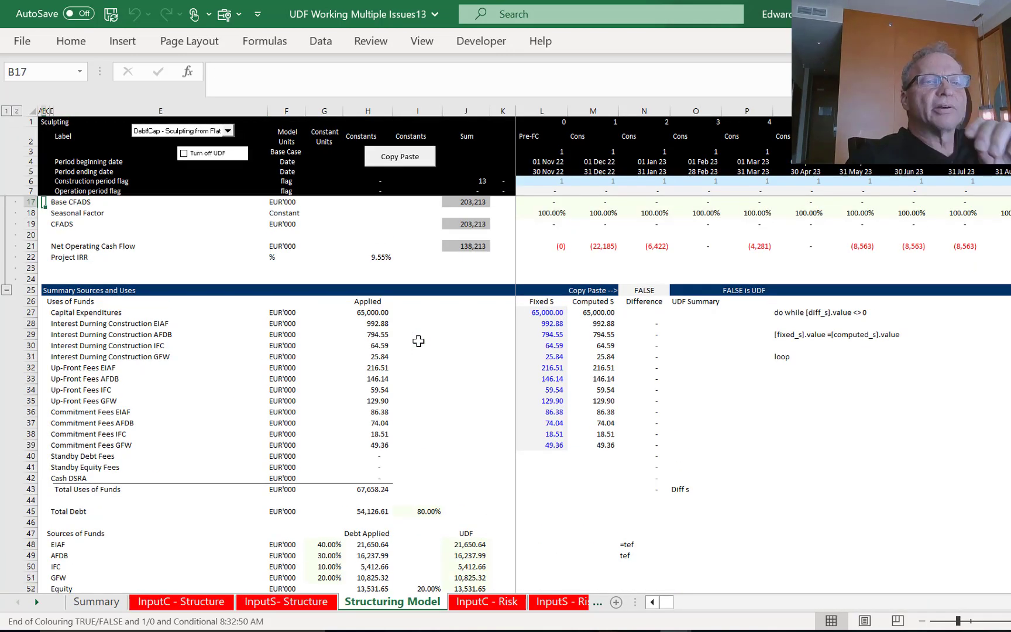
key("Up")
key("Up")
key("Up")
key("Up")
key("Up")
key("Up")
key("Up")
key("Up")
key("Up")
key("Up")
key("Up")
key("Up")
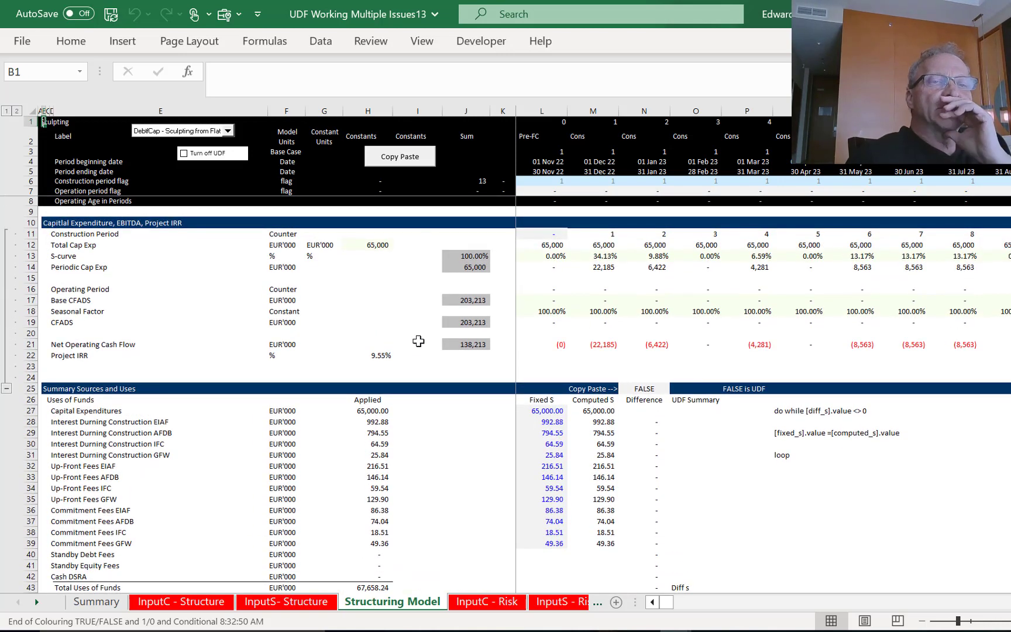
Examine the Periodic Cap Exp row across the construction periods and into the operating periods.
key("Down")
key("Down")
key("Down")
key("Down")
key("Down")
key("Down")
key("Down")
key("Down")
key("Down")
key("Down")
key("Down")
key("Down")
key("Down")
key("Right")
key("Right")
key("Right")
key("Right")
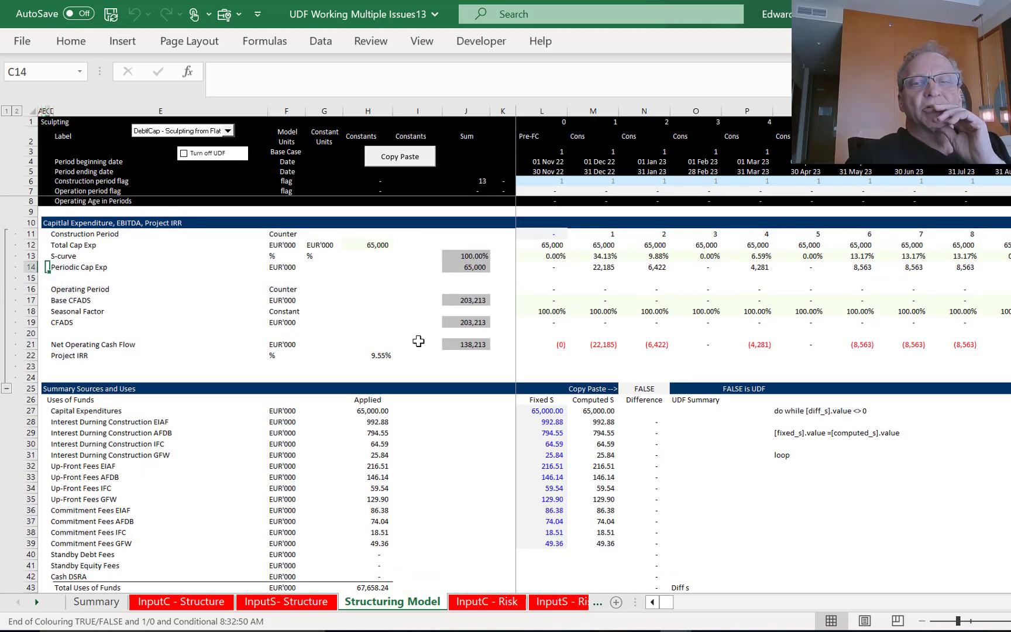
key("Right")
key("Right")
key("Right")
key("Right")
key("Right")
key("Right")
key("Right")
key("Right")
key("Right")
key("Right")
key("Right")
key("Right")
key("Right")
key("Right")
key("Right")
key("Right")
key("Right")
key("Right")
key("Right")
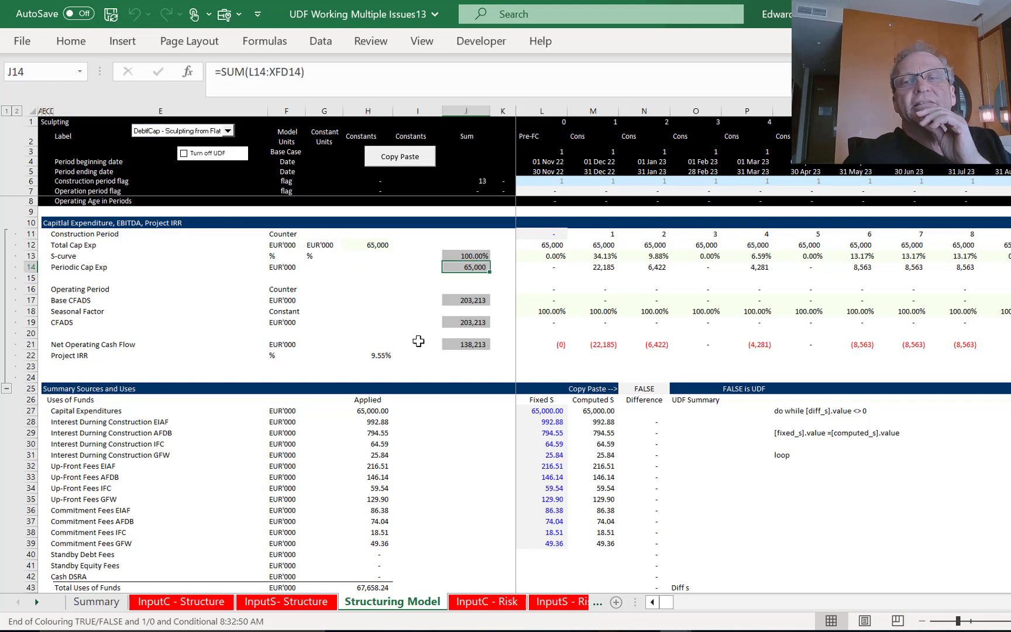
key("Right")
key("Right")
key("Right")
key("Right")
key("Right")
key("Right")
key("Right")
key("Right")
key("Right")
key("Right")
key("Right")
key("Right")
key("Right")
key("Right")
key("Right")
key("Right")
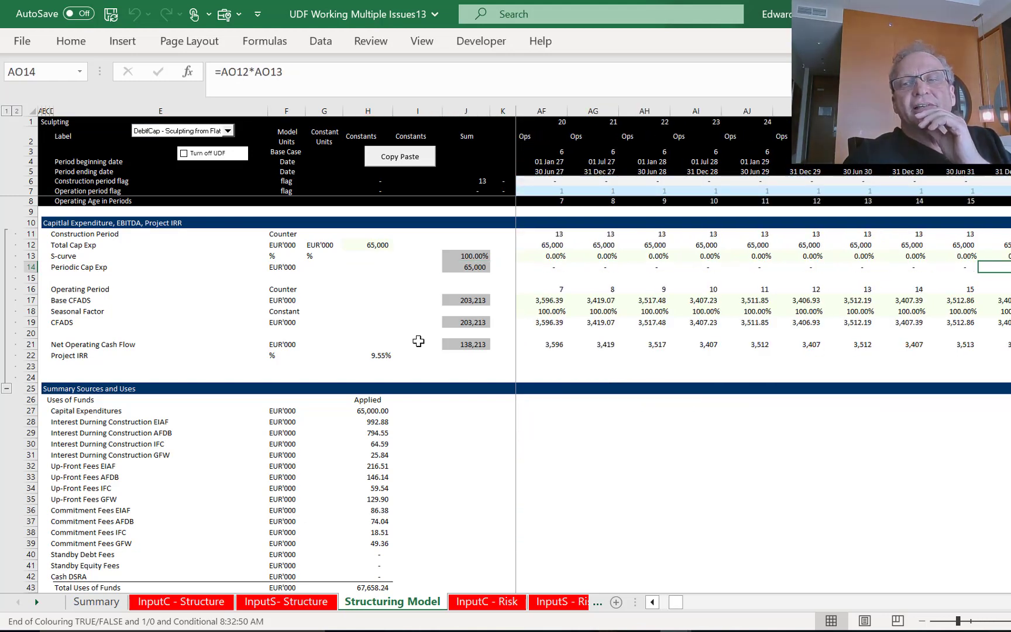
key("Right")
key("Right")
key("Right")
key("Right")
key("Right")
key("Right")
key("Right")
key("Right")
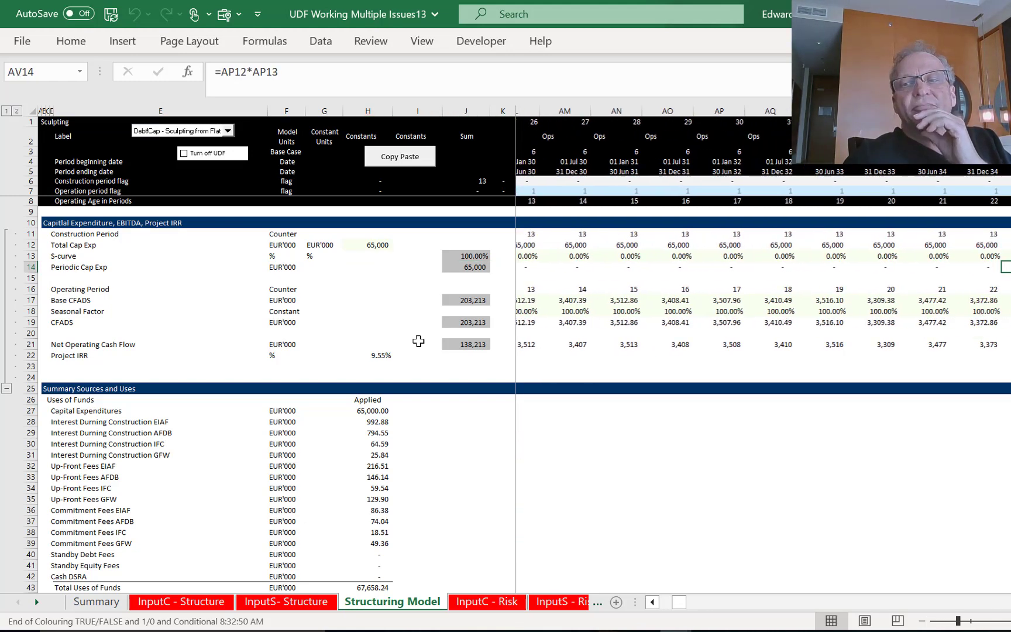
Review the Base CFADS, CFADS and Net Operating Cash Flow timeline back to the Project IRR row.
key("Down")
key("Down")
key("Down")
key("Down")
key("Down")
key("Down")
key("Down")
key("Down")
key("Down")
key("Down")
key("Left")
key("Left")
key("Left")
key("Left")
key("Left")
key("Left")
key("Left")
key("Left")
key("Left")
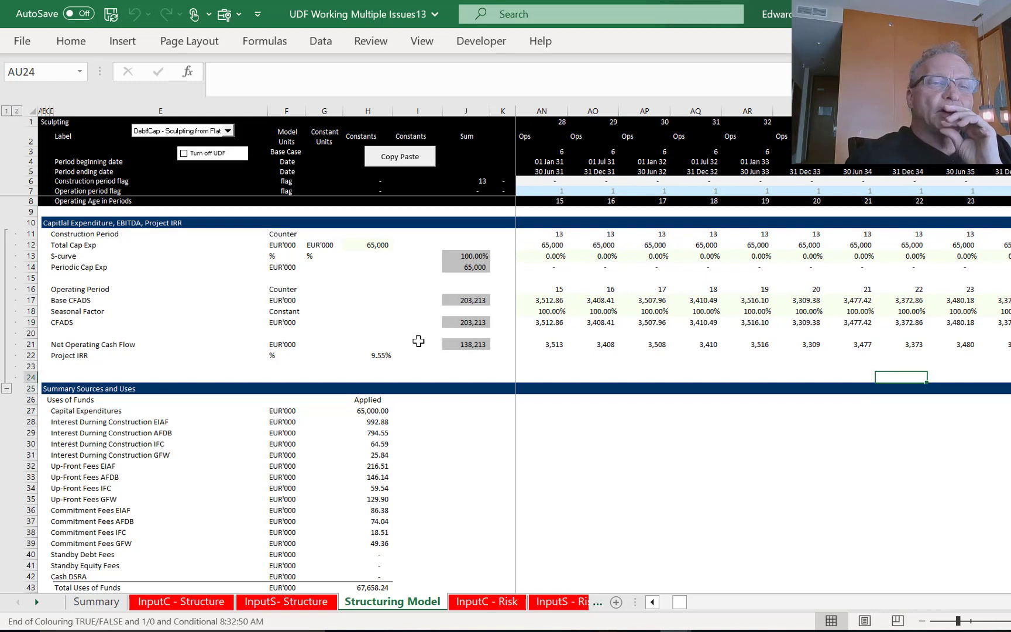
key("Left")
key("Left")
key("Left")
key("Left")
key("Left")
key("Left")
key("Left")
key("Left")
key("Left")
key("Left")
key("Left")
key("Left")
key("Left")
key("Left")
key("Left")
key("Left")
key("Left")
key("Left")
key("Left")
key("Left")
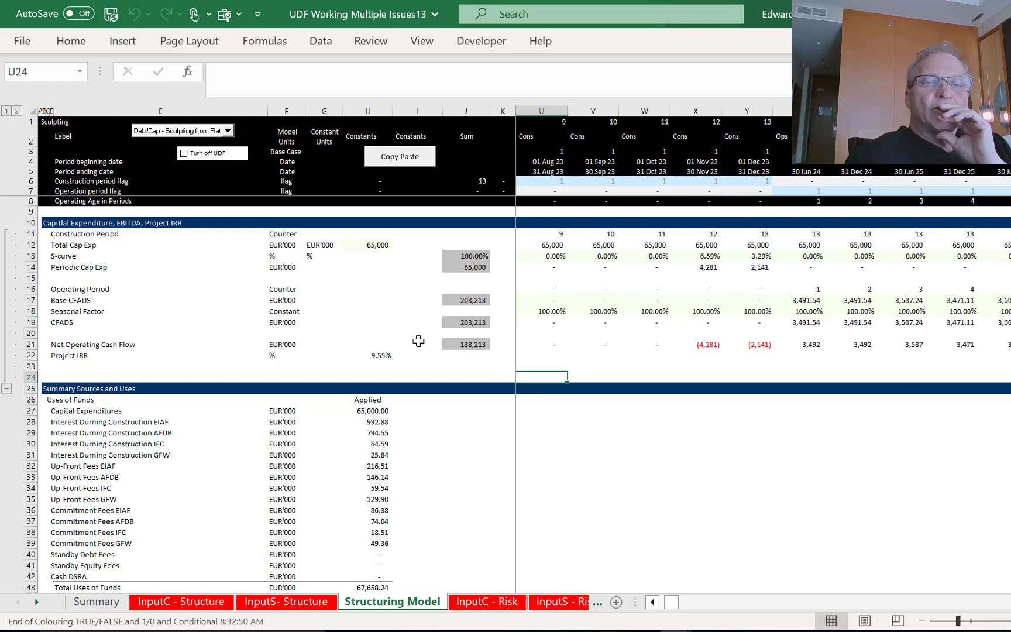
key("Left")
key("Left")
key("Left")
key("Left")
key("Left")
key("Left")
key("Left")
key("Left")
key("Left")
key("Left")
key("Left")
key("Left")
key("Left")
key("Left")
key("Left")
key("Up")
key("Up")
key("Right")
key("Right")
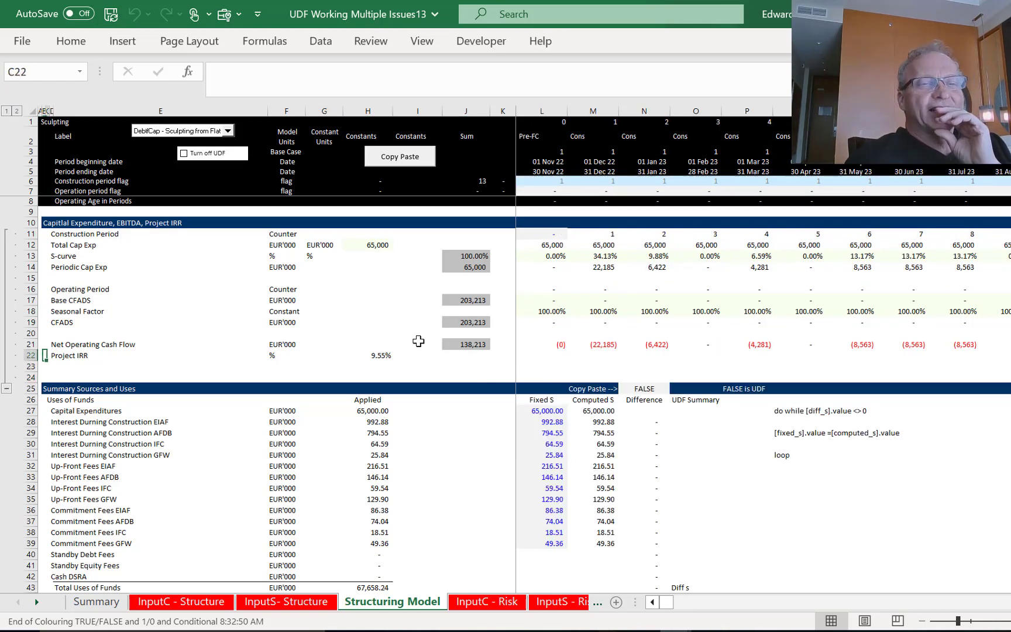
Inspect the formula behind the Applied amount of Interest Durning Construction EIAF in Summary Sources and Uses.
key("Left")
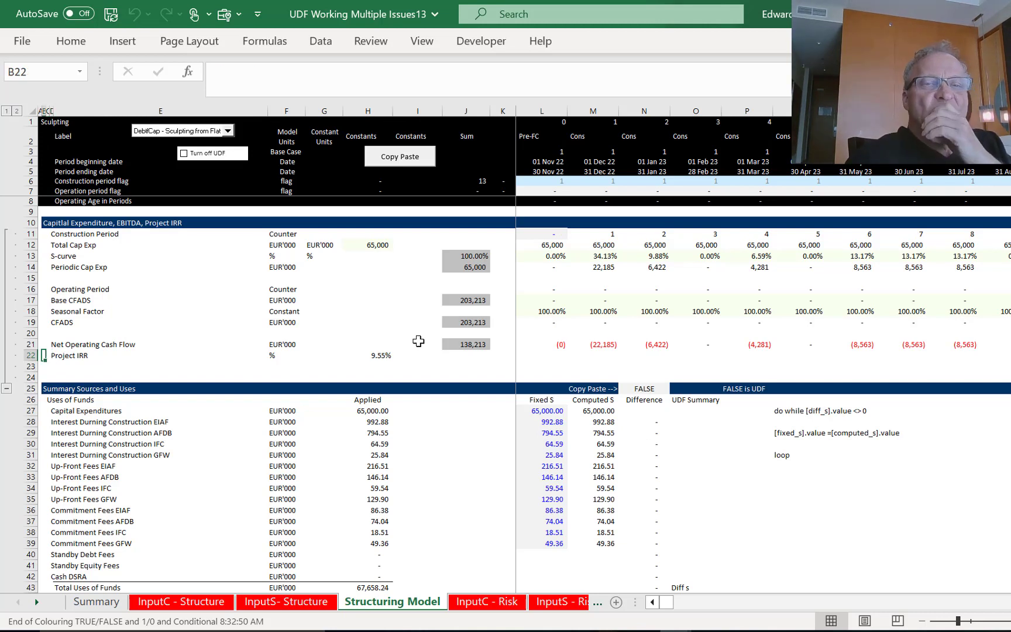
key("Down")
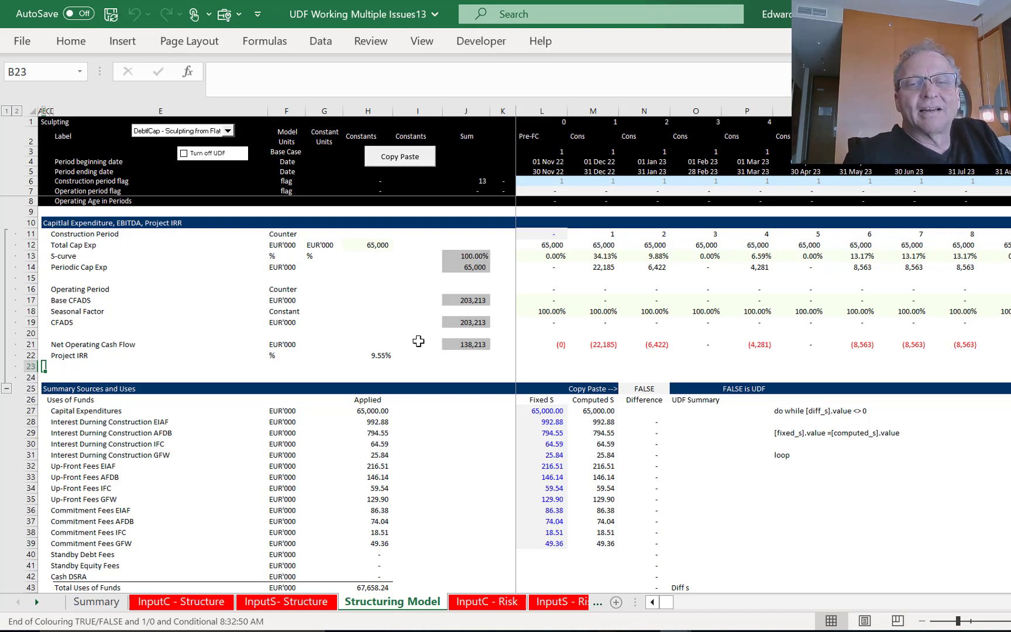
key("Down")
key("Down")
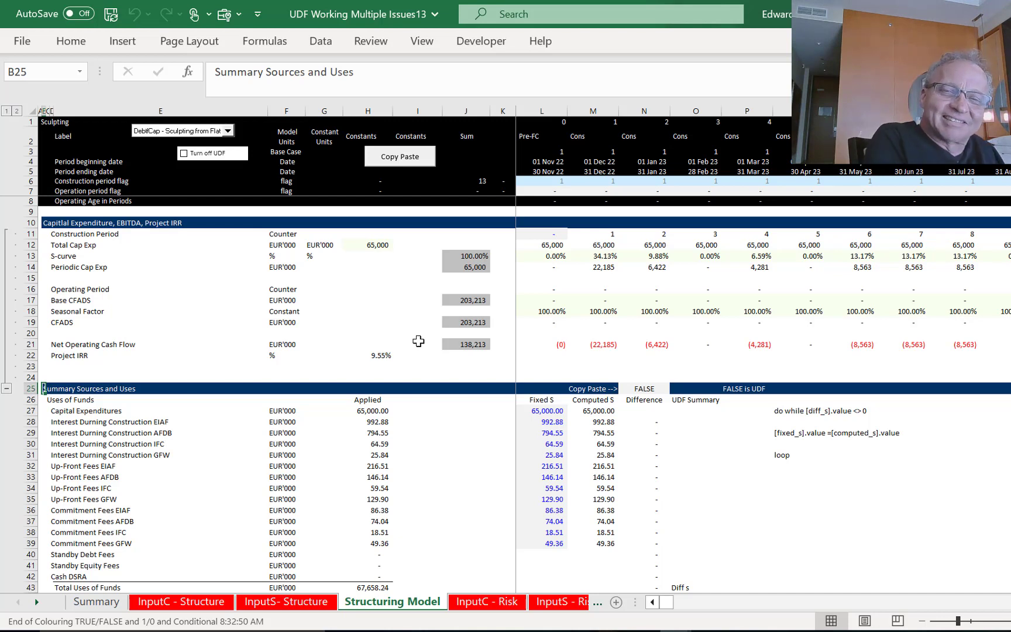
key("Down")
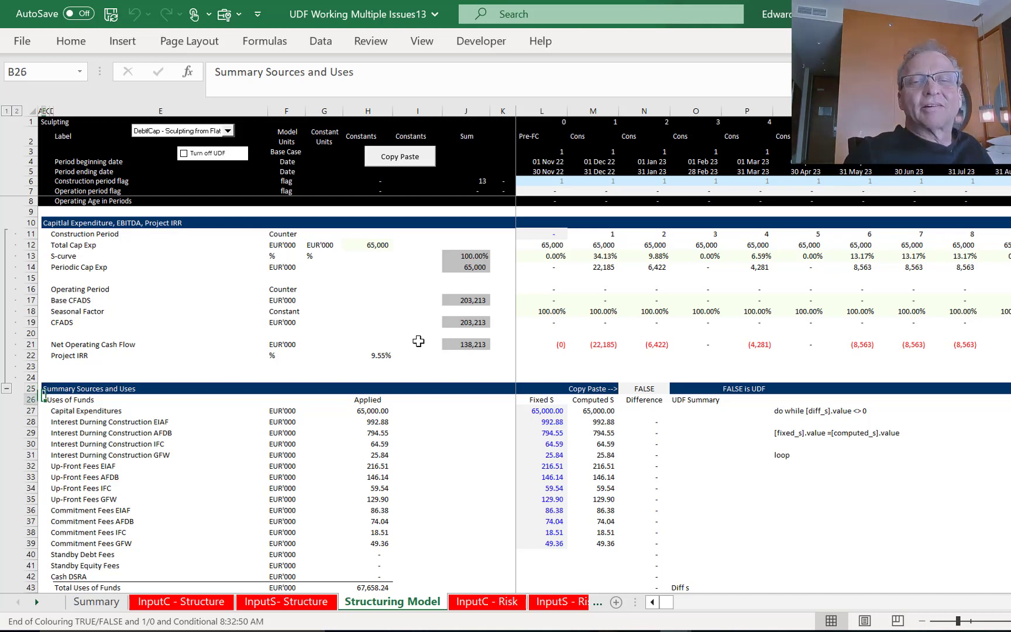
key("Down")
key("Down")
key("Right")
key("Right")
key("Right")
key("Right")
key("Right")
key("Right")
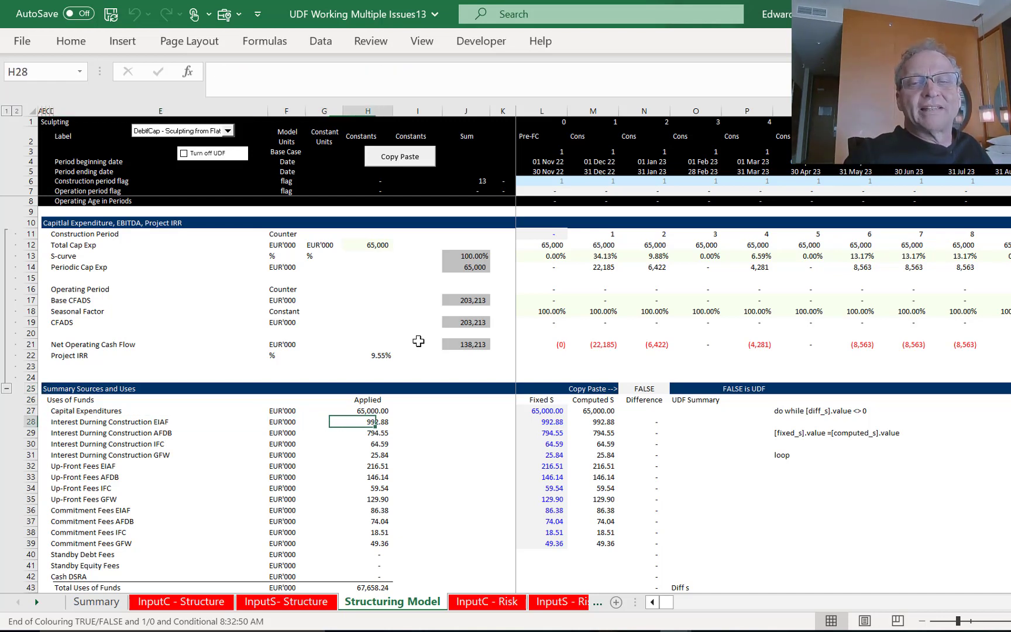
key("Right")
key("Right")
key("Left")
key("Left")
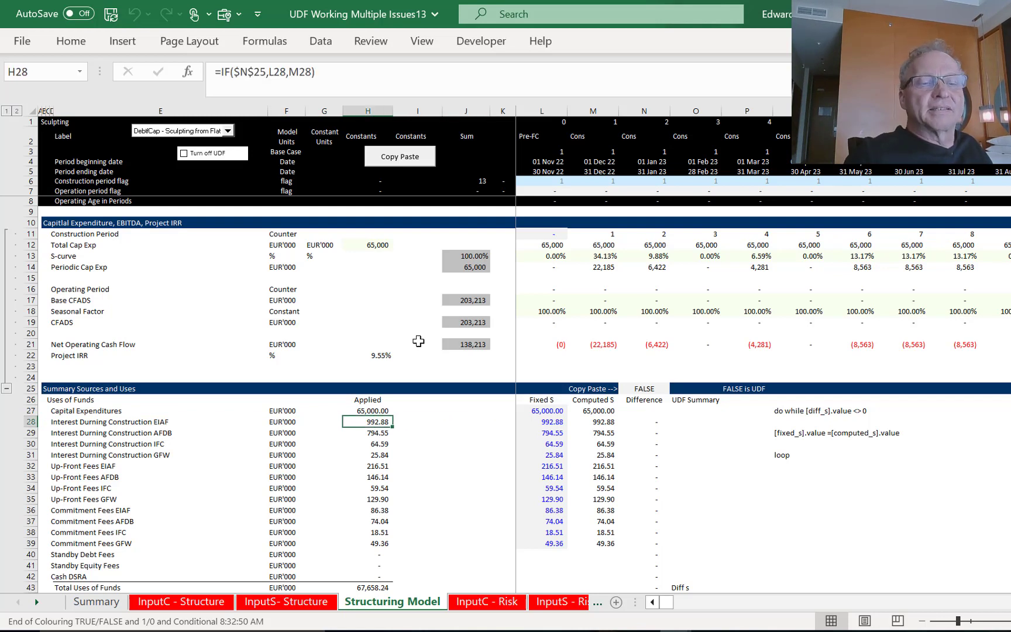
key("F2")
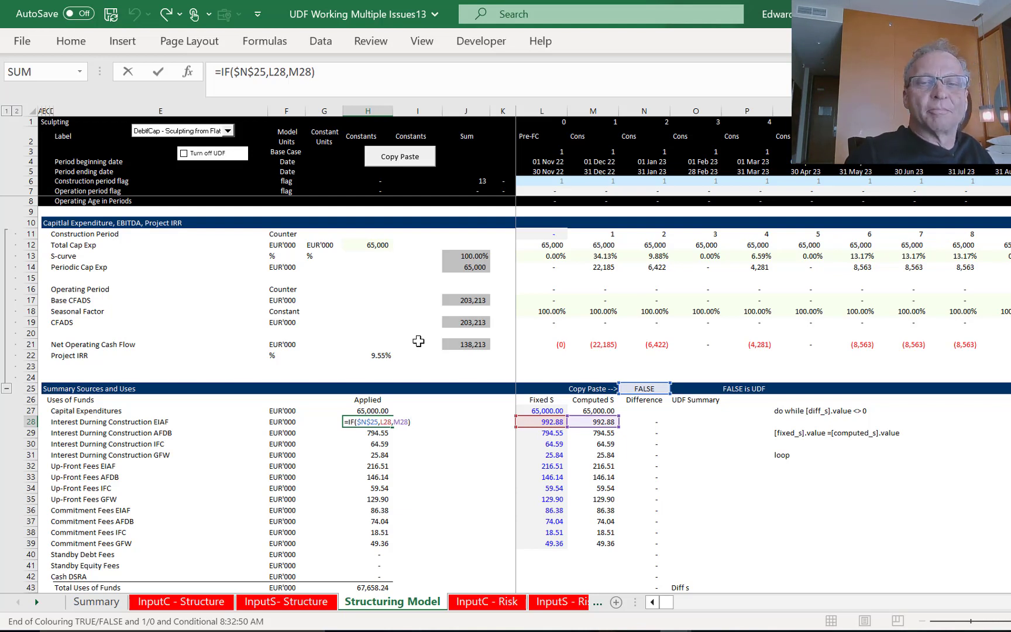
key("Escape")
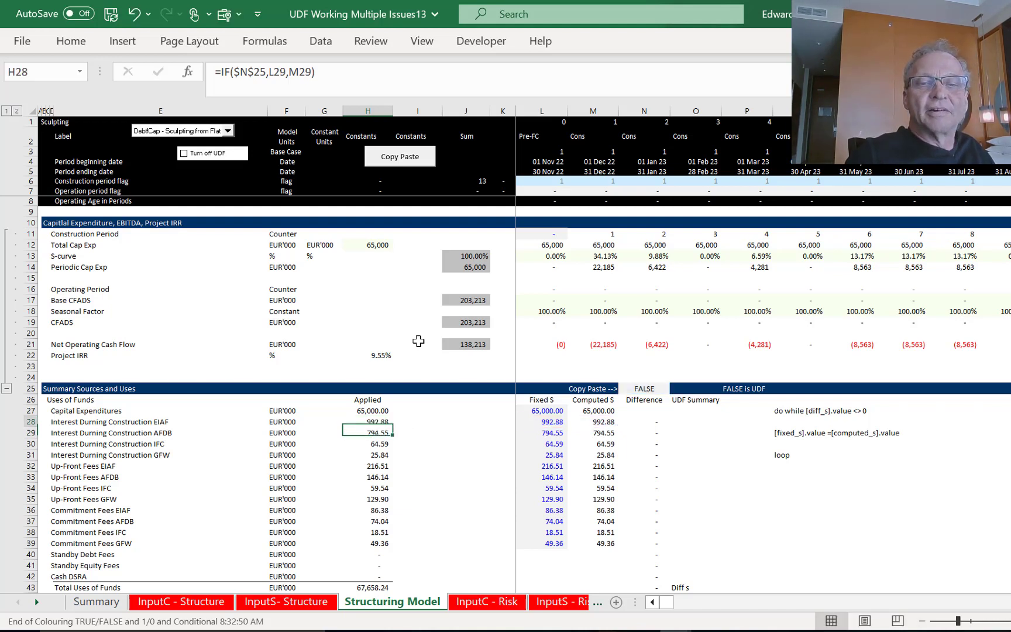
Trace the Computed S amounts of Summary Sources and Uses down to the periodic Funding Needs rows and their total.
key("Right")
key("Right")
key("Right")
key("Right")
key("Right")
key("Down")
key("Down")
key("Down")
key("Down")
key("Down")
key("Down")
key("Down")
key("Down")
key("Down")
key("Down")
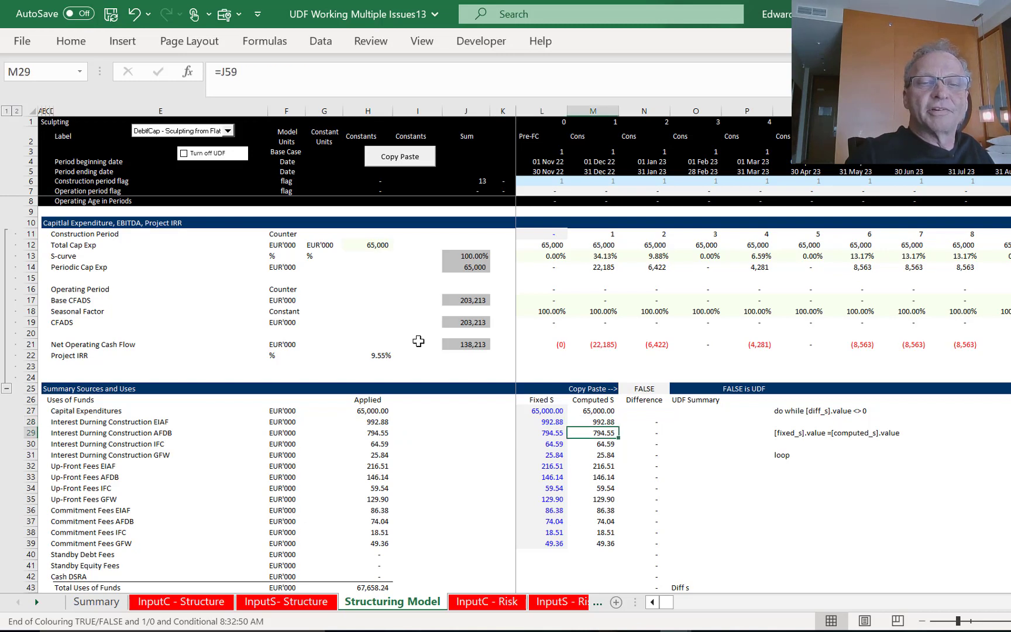
key("Down")
key("Down")
key("Down")
key("Down")
key("Down")
key("Down")
key("Down")
key("Down")
key("Down")
key("Down")
key("Down")
key("Down")
key("Down")
key("Down")
key("Down")
key("Down")
key("Down")
key("Down")
key("Down")
key("Down")
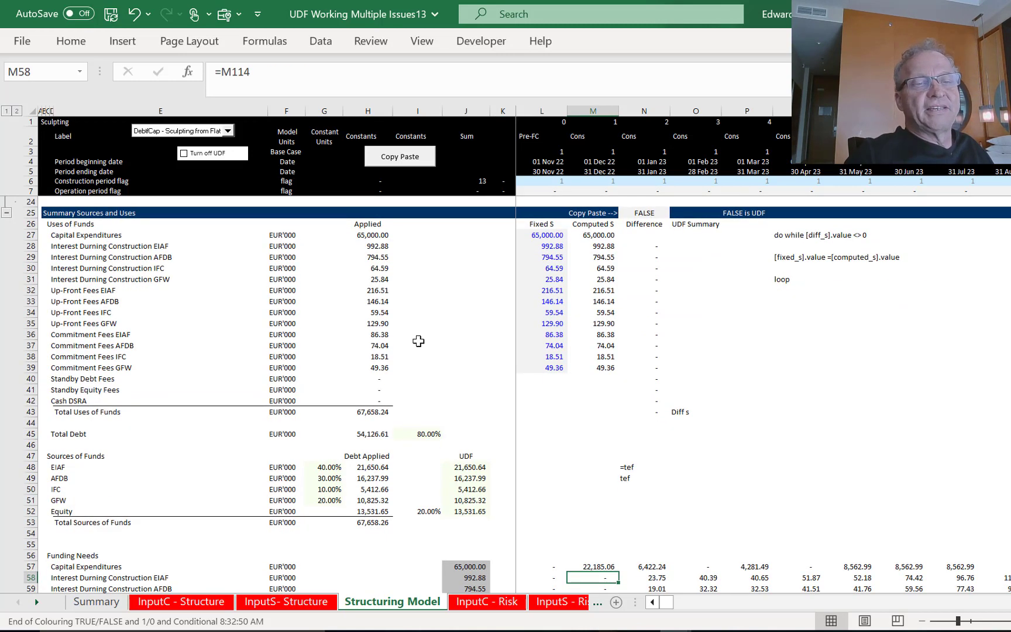
key("Down")
key("Down")
key("Down")
key("Down")
key("Down")
key("Down")
key("Down")
key("Down")
key("Down")
key("Down")
key("Down")
key("Down")
key("Down")
key("Down")
key("Down")
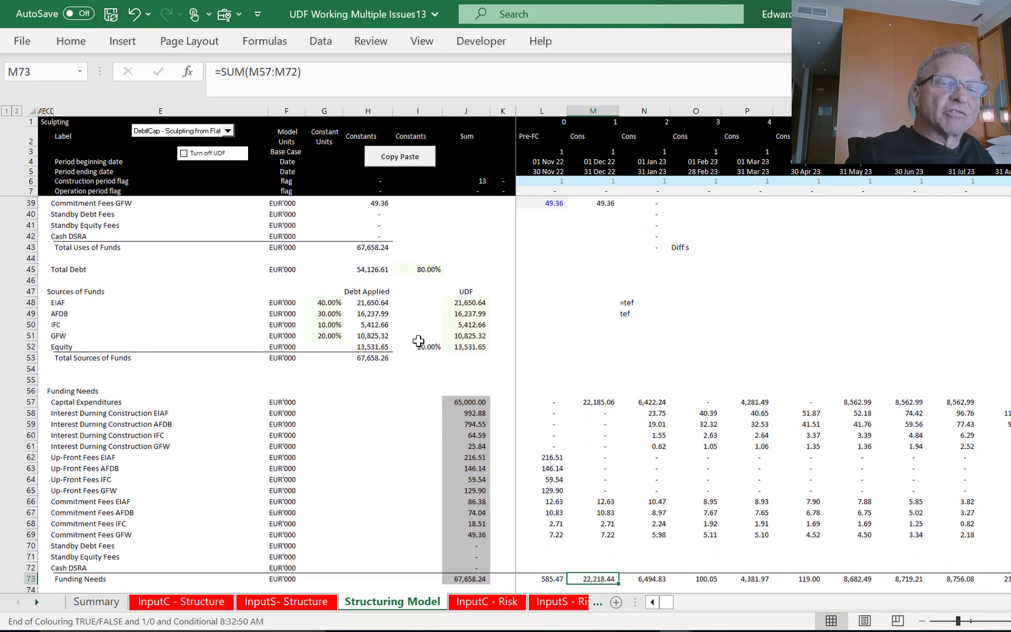
Inspect the Sum column formulas of the Interest Durning Construction rows in the Funding Needs section.
key("Left")
key("Left")
key("Up")
key("Up")
key("Up")
key("Up")
key("Up")
key("Up")
key("Up")
key("Up")
key("Up")
key("Up")
key("Up")
key("Up")
key("Up")
key("Up")
key("Left")
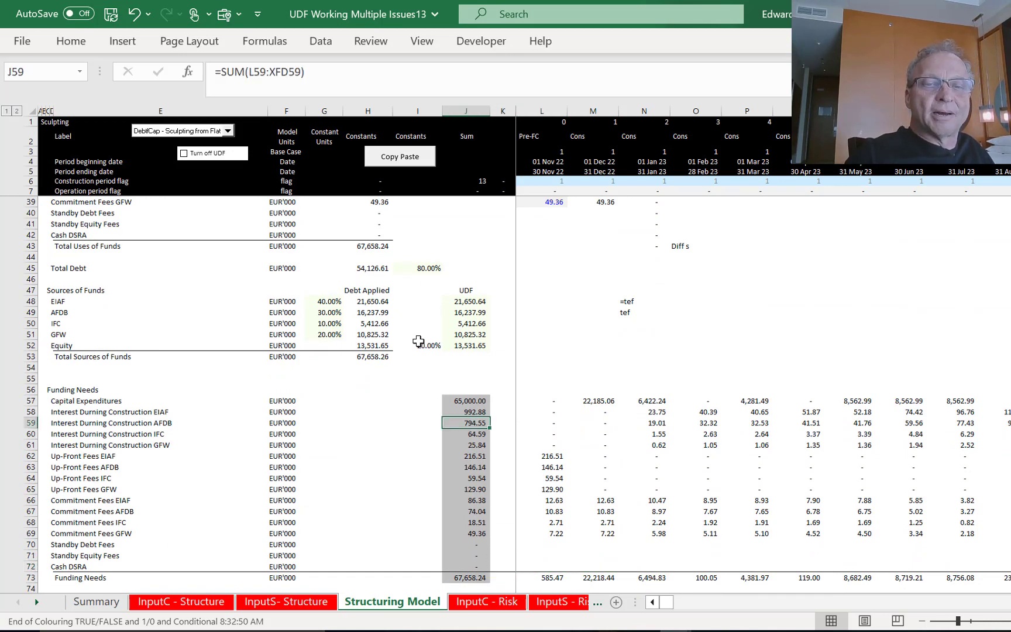
key("Up")
Review the Funding Sources rows from Equity Commitment through the debt draws to the EIAF, AFDB, IFC and GFW funded amounts.
key("Down")
key("Down")
key("Down")
key("Down")
key("Down")
key("Down")
key("Down")
key("Down")
key("Down")
key("Down")
key("Down")
key("Down")
key("Down")
key("Down")
key("Down")
key("Down")
key("Down")
key("Down")
key("Down")
key("Down")
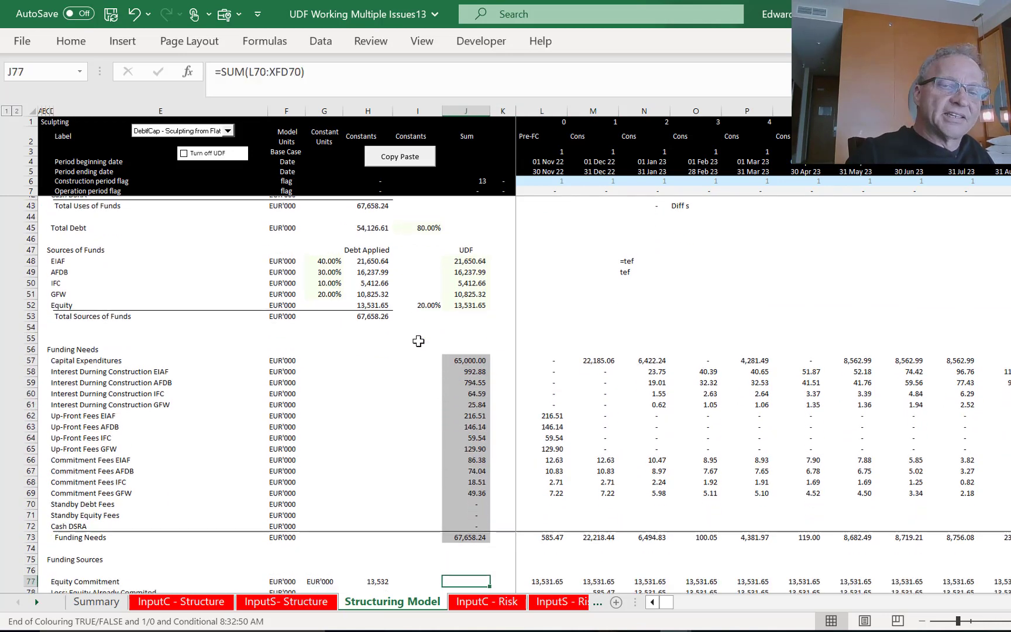
key("Down")
key("Down")
key("Down")
key("Down")
key("Down")
key("Down")
key("Down")
key("Down")
key("Down")
key("Down")
key("Down")
key("Down")
key("Down")
key("Down")
key("Down")
key("Down")
key("Down")
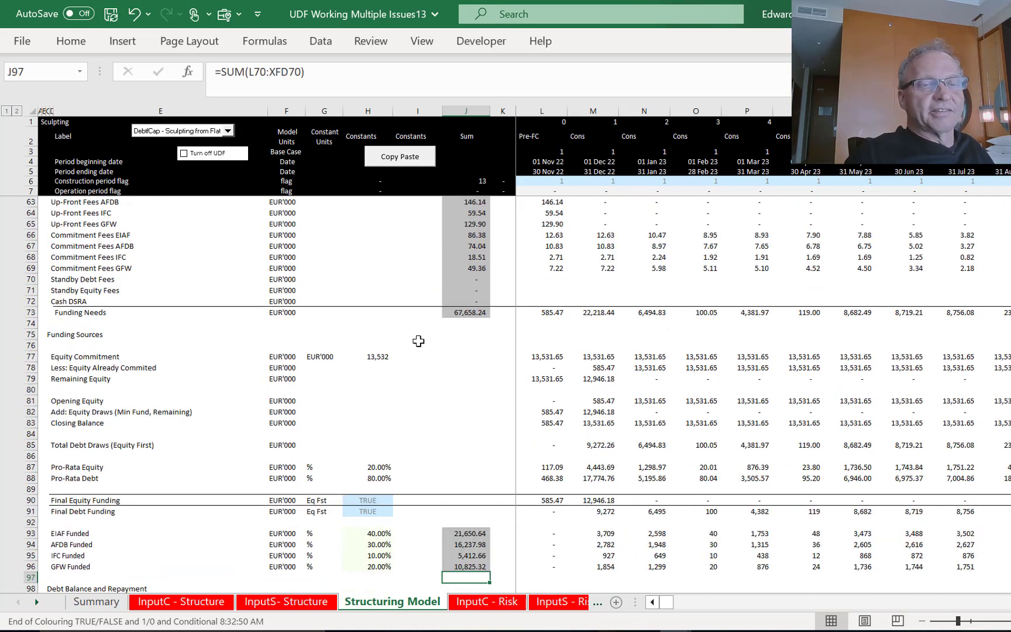
Examine the Debt Balance and Repayment section, including EIAF's balance, interest, up-front fee and commitment fee rows.
key("Down")
key("Down")
key("Down")
key("Down")
key("Down")
key("Down")
key("Down")
key("Down")
key("Down")
key("Down")
key("Down")
key("Down")
key("Down")
key("Down")
key("Down")
key("Down")
key("Down")
key("Down")
key("Down")
key("Down")
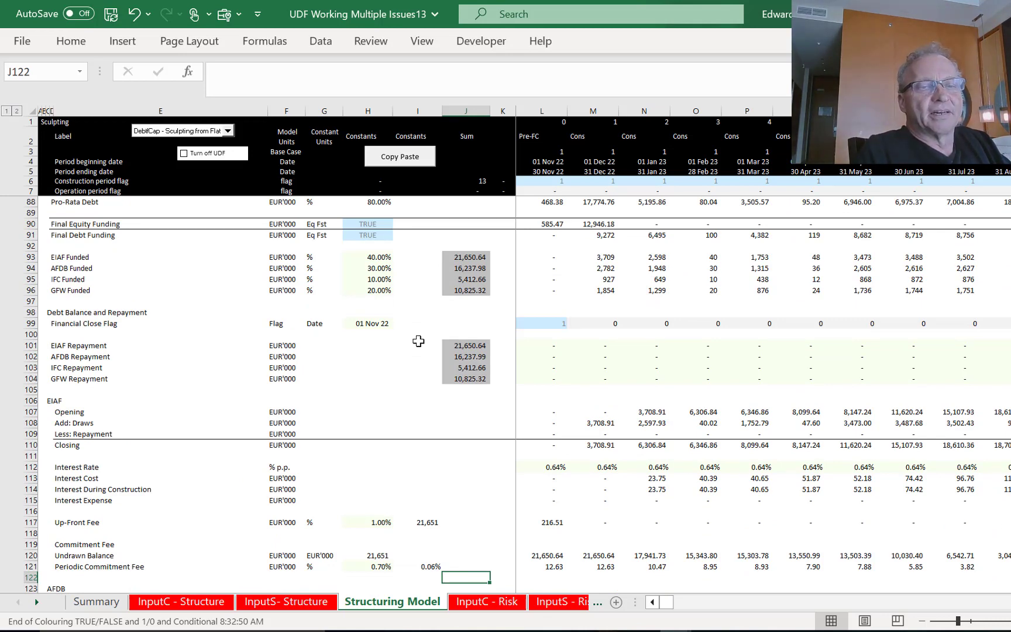
Turn off the UDF on the Structuring Model sheet and run the Copy Paste macro twice.
key("Up")
key("Up")
key("Up")
key("Up")
key("Up")
key("Up")
key("Up")
key("Up")
key("Up")
key("Up")
key("Up")
key("Up")
key("Up")
key("Up")
key("Up")
key("Up")
key("Up")
key("Up")
key("Up")
key("Up")
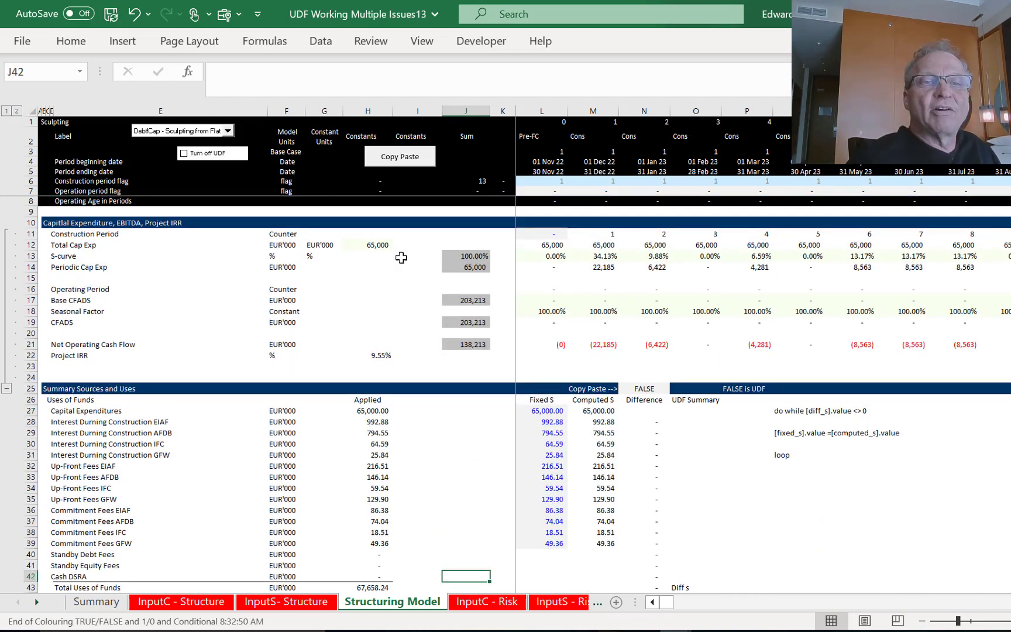
left_click(185, 154)
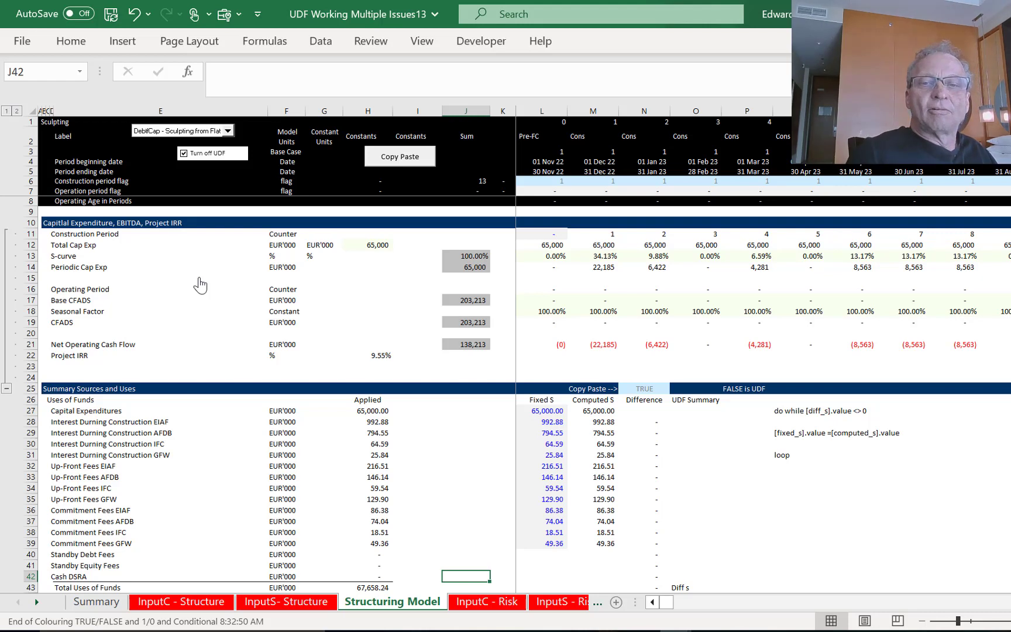
left_click(362, 332)
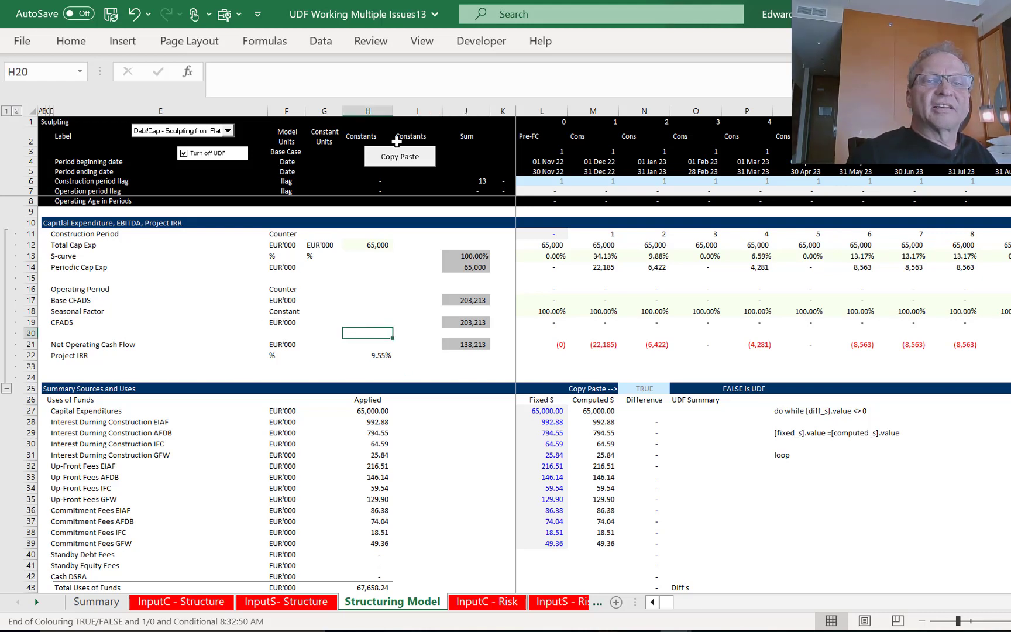
left_click(400, 164)
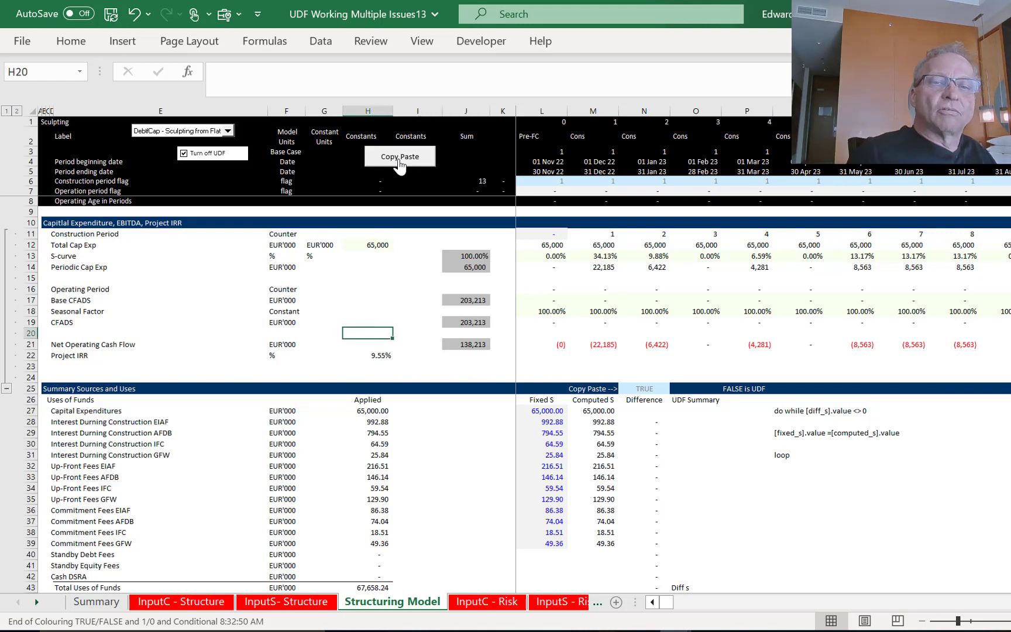
left_click(357, 256)
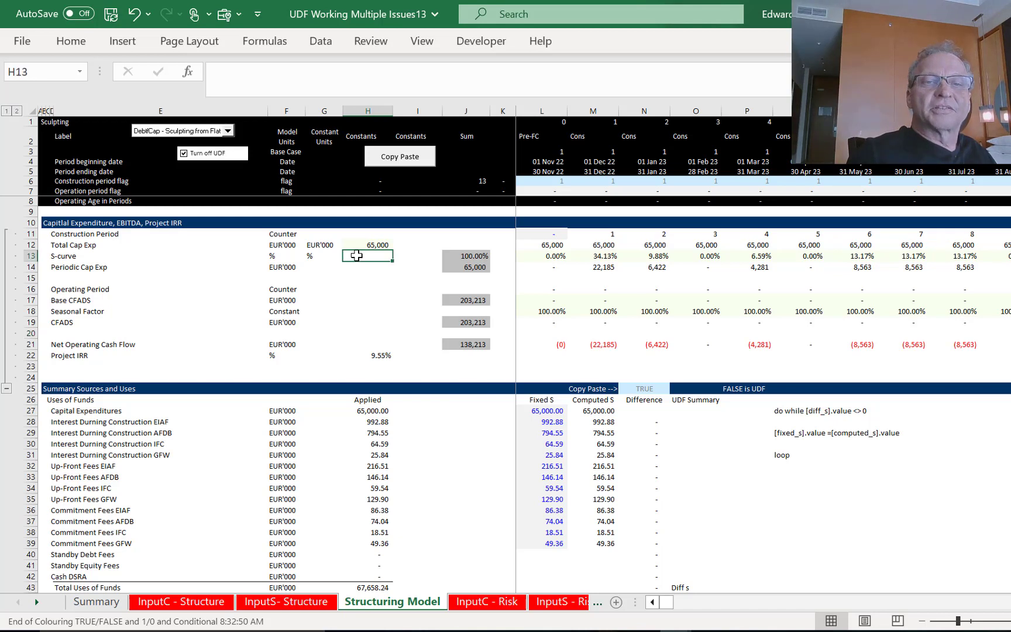
left_click(393, 161)
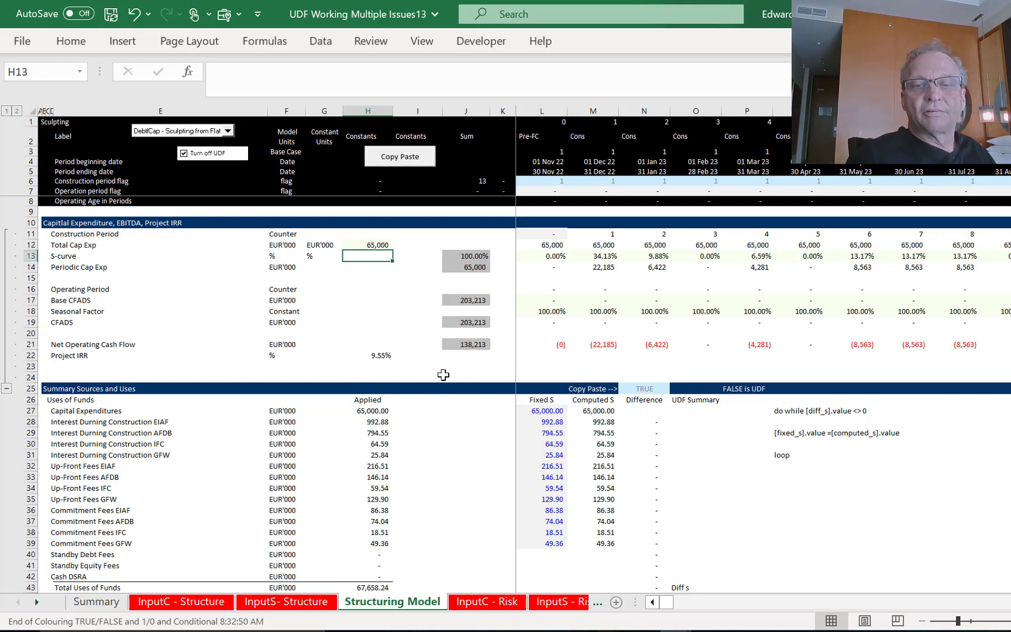
Inspect the Difference formula for Interest Durning Construction EIAF and go to the InputC - Structure sheet.
left_click(773, 631)
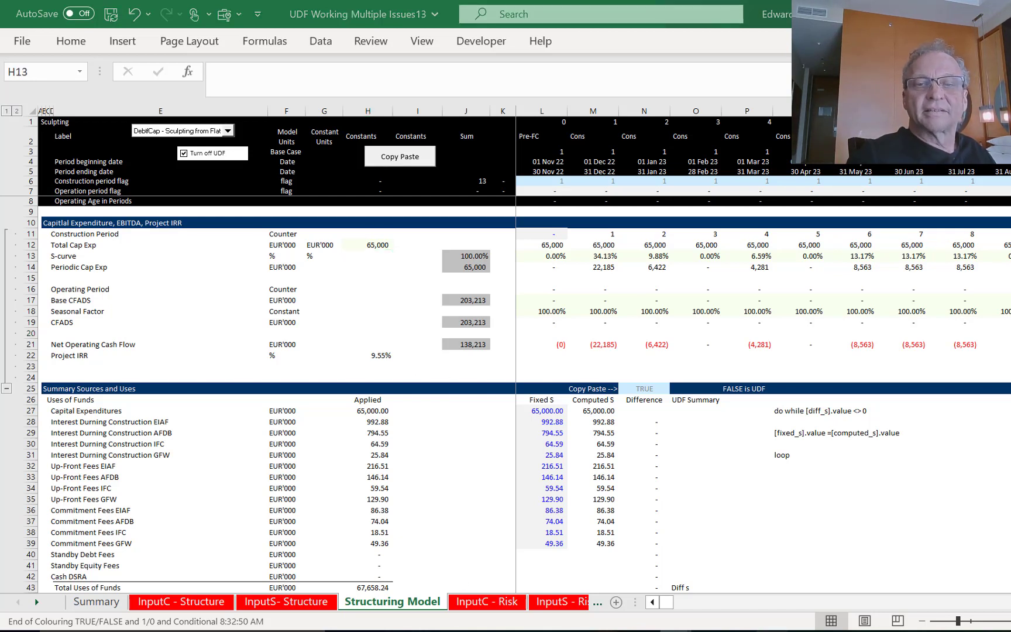
left_click(644, 421)
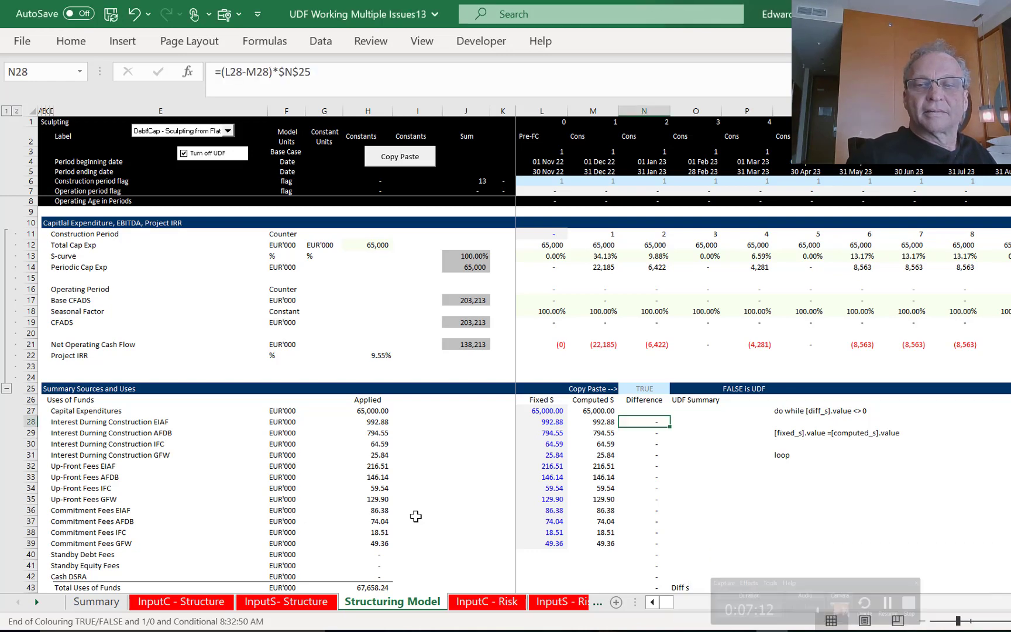
left_click(418, 476)
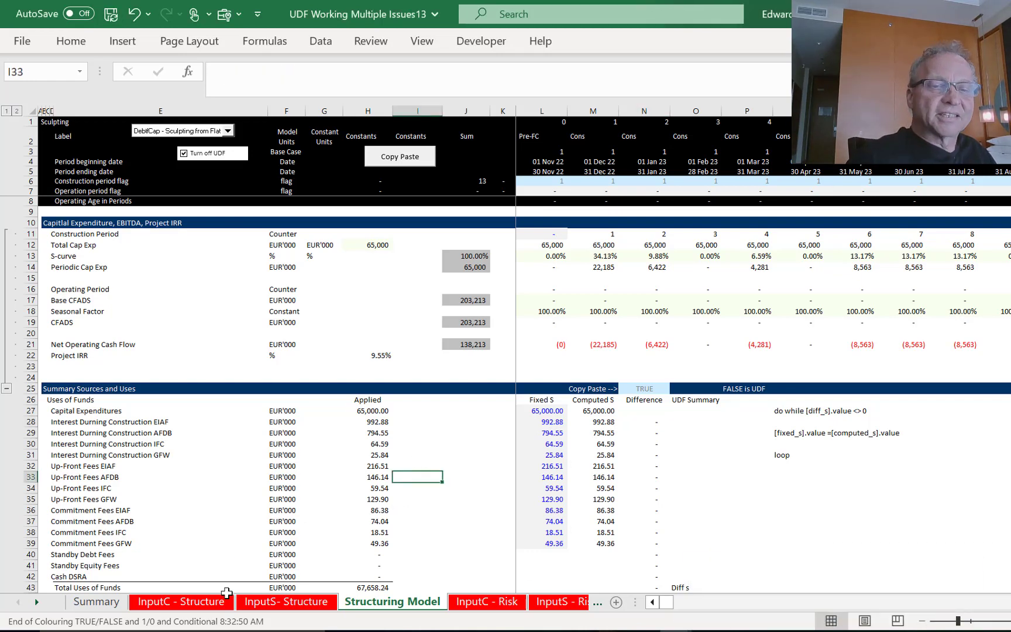
left_click(197, 602)
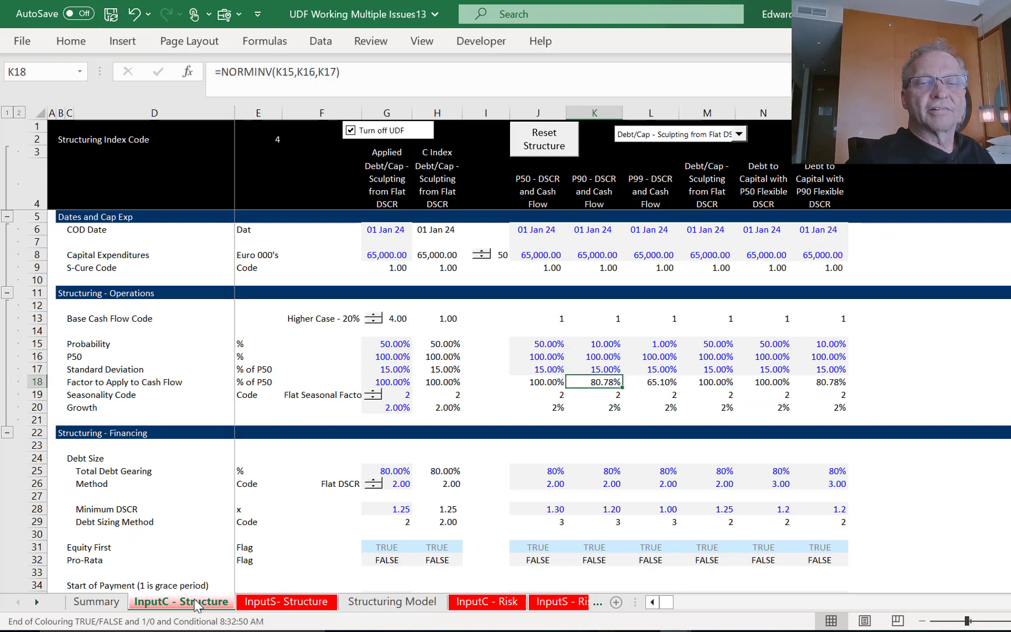
Set the applied Total Debt Gearing to 85% on the InputC - Structure sheet.
key("Down")
key("Down")
key("Down")
key("Down")
key("Down")
key("Down")
key("Down")
key("Down")
key("Left")
key("Left")
key("Left")
key("Left")
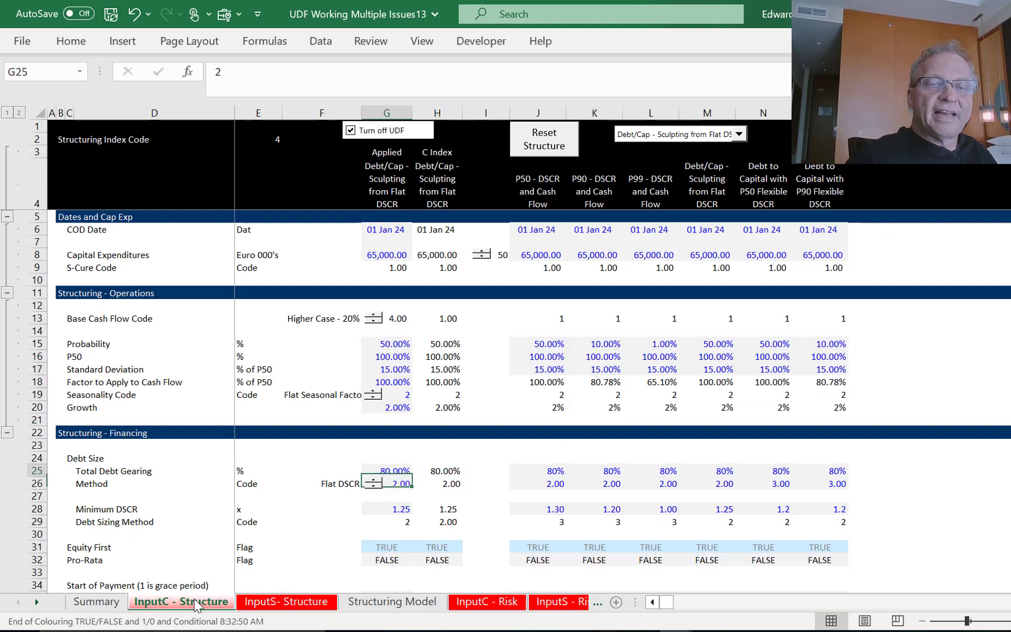
type("85")
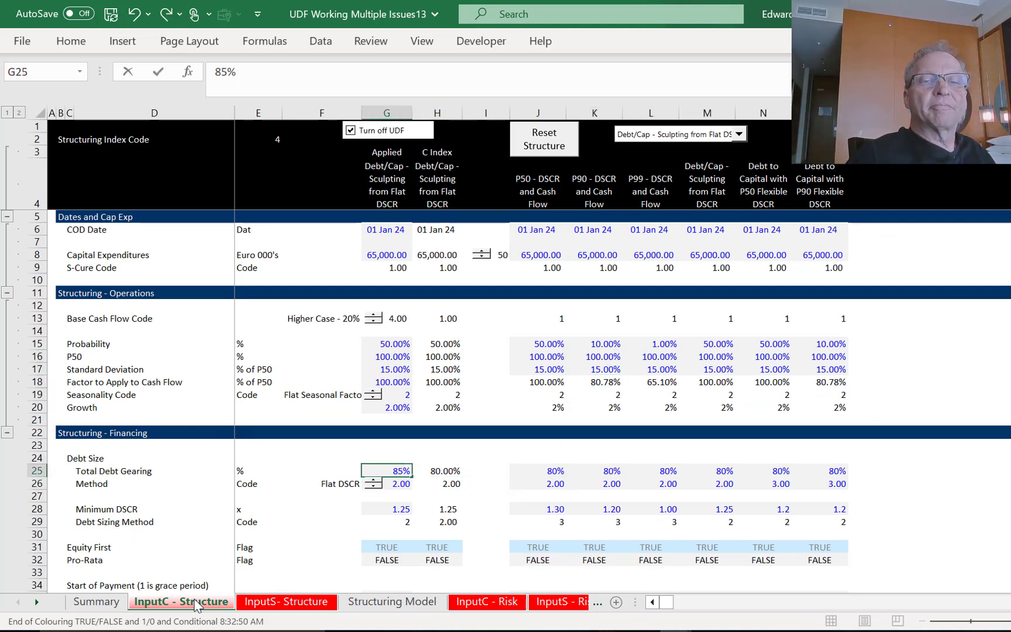
key("Return")
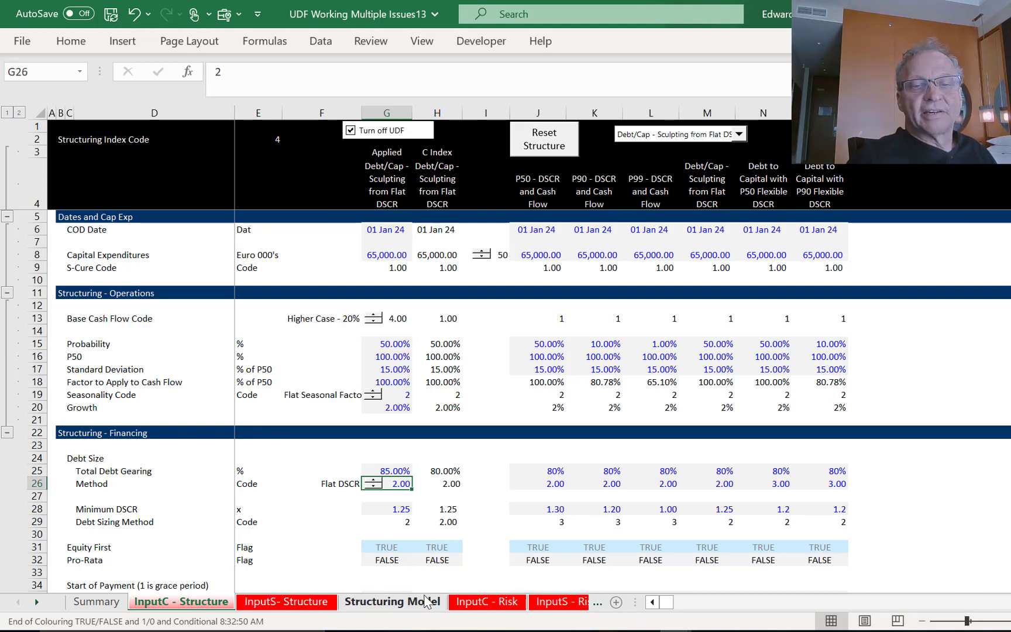
Run the Copy Paste macro on the Structuring Model sheet and turn the UDF back on.
left_click(392, 601)
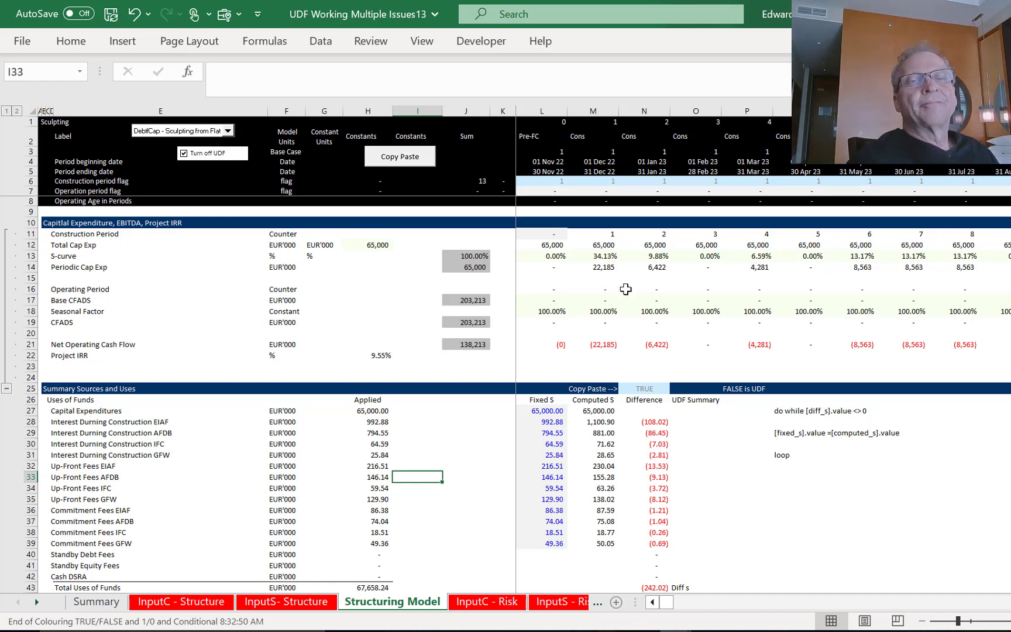
left_click(412, 159)
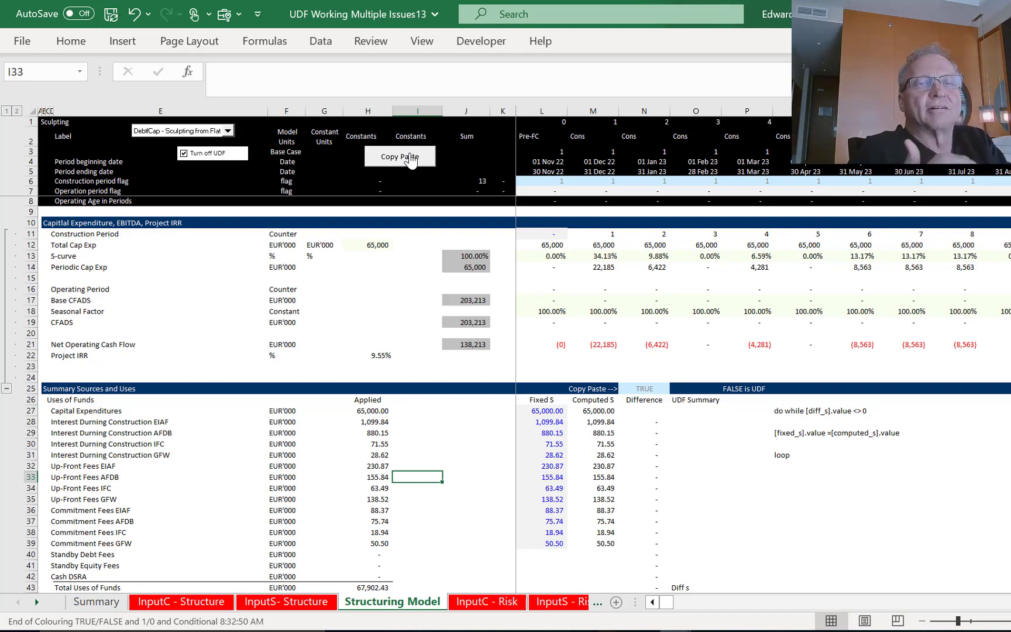
left_click(212, 279)
left_click(197, 159)
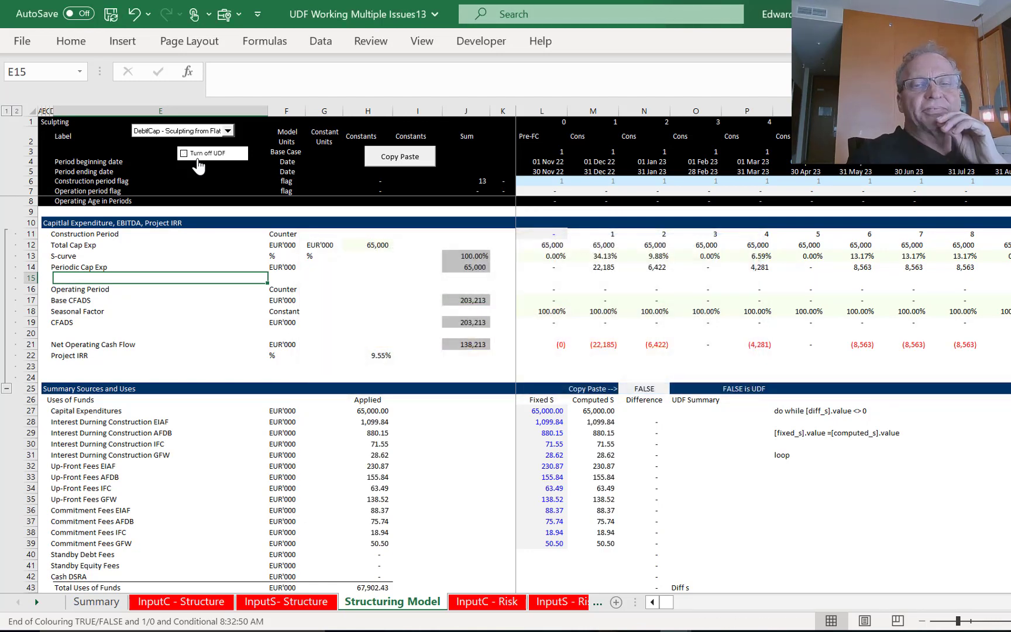
Compare the Fixed S and Computed S entries for the up-front fees in Summary Sources and Uses.
key("Down")
key("Down")
key("Down")
key("Down")
key("Down")
key("Down")
key("Down")
key("Down")
key("Down")
key("Down")
key("Down")
key("Down")
key("Down")
key("Down")
key("Down")
key("Down")
key("Down")
key("Down")
key("Right")
key("Right")
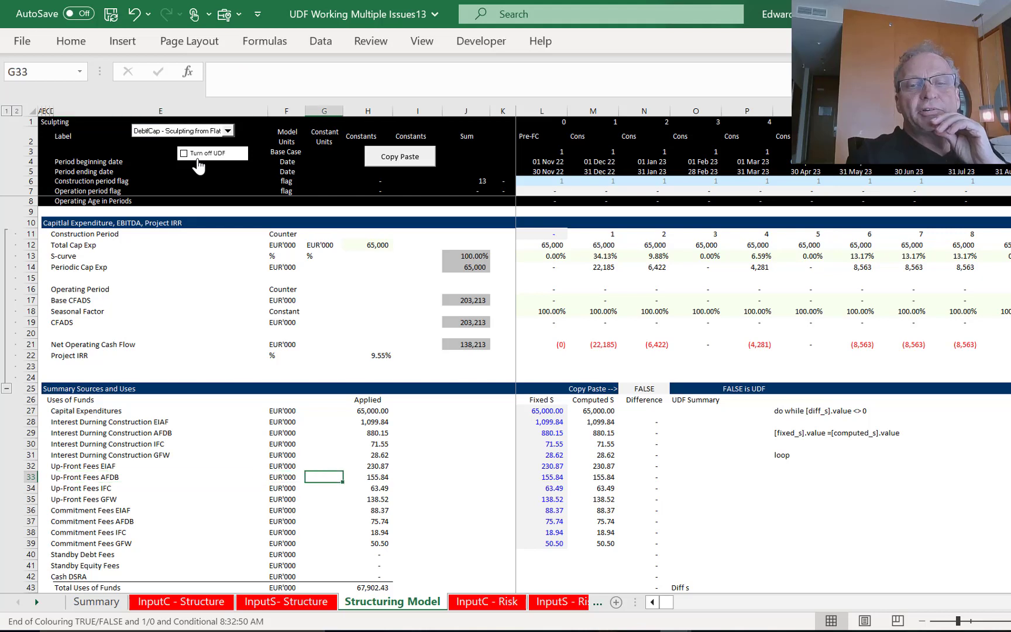
key("Right")
key("Right")
key("Right")
key("Right")
key("Right")
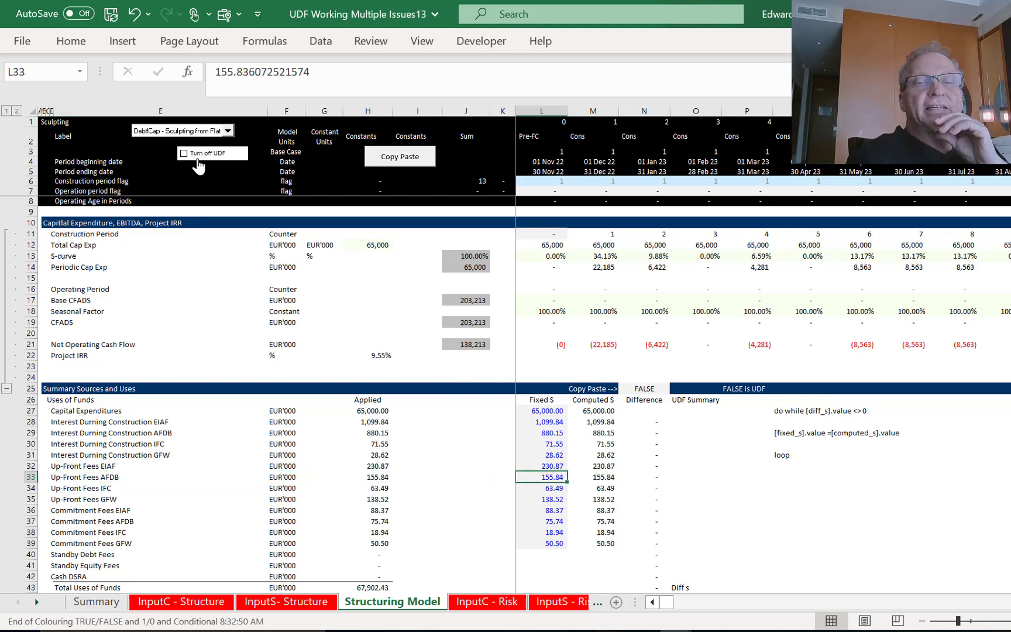
key("Left")
key("Left")
key("Right")
key("Right")
key("Right")
key("Down")
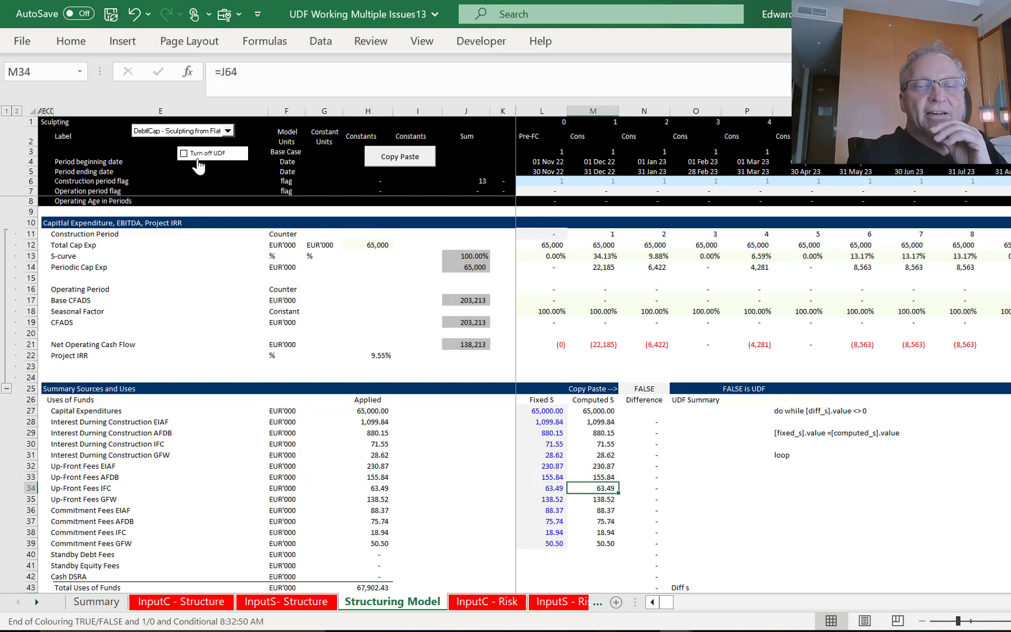
Review the rows from the commitment fees through Sources of Funds to the EIAF commitment fee under Funding Needs.
key("Down")
key("Down")
key("Down")
key("Down")
key("Down")
key("Down")
key("Down")
key("Down")
key("Down")
key("Down")
key("Down")
key("Down")
key("Down")
key("Down")
key("Down")
key("Down")
key("Down")
key("Down")
key("Down")
key("Down")
key("Down")
key("Down")
key("Down")
key("Down")
key("Down")
key("Down")
key("Down")
key("Down")
key("Down")
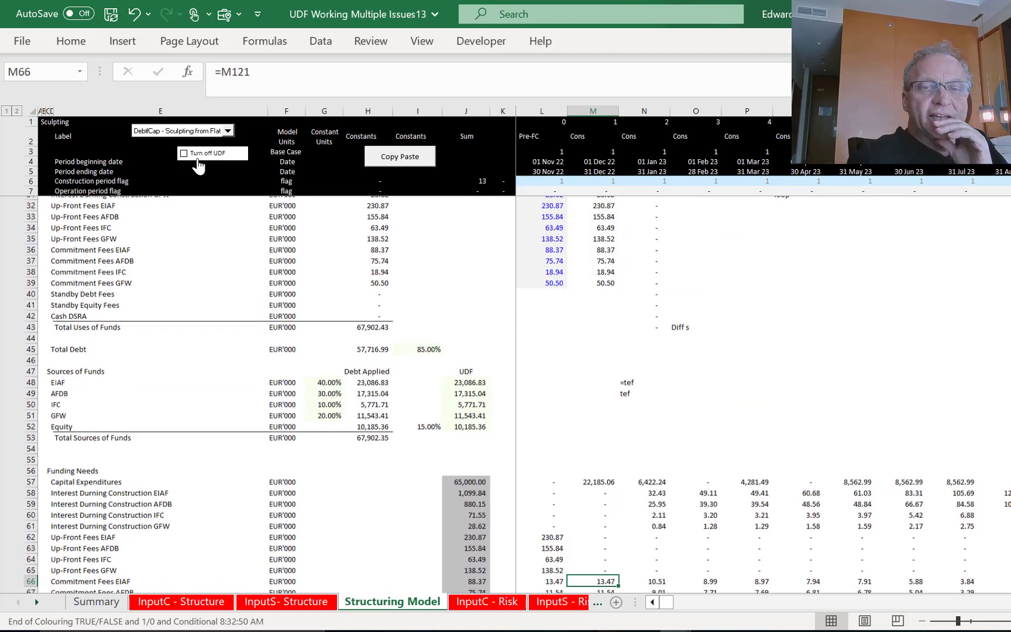
Examine the UDF column formulas for EIAF, AFDB, IFC, GFW and Equity beside the Debt Applied amounts in Sources of Funds.
key("Up")
key("Up")
key("Up")
key("Up")
key("Up")
key("Up")
key("Up")
key("Up")
key("Up")
key("Up")
key("Up")
key("Up")
key("Up")
key("Up")
key("Up")
key("Up")
key("Up")
key("Up")
key("Up")
key("Up")
key("Left")
key("Left")
key("Left")
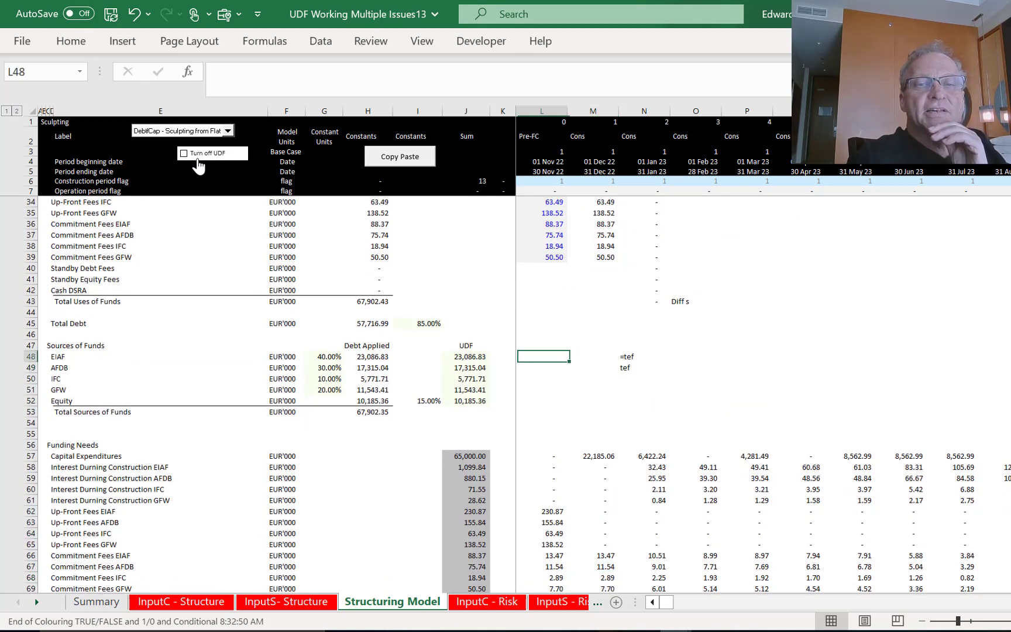
key("Down")
key("Down")
key("Down")
key("Up")
key("Up")
key("Up")
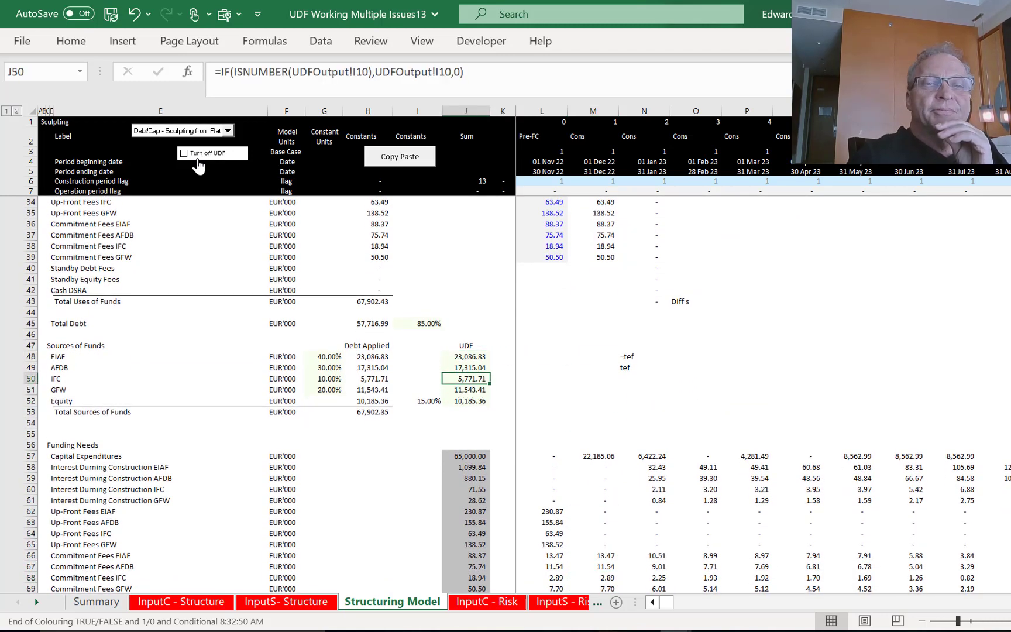
key("Down")
key("Down")
key("Down")
key("Up")
key("Up")
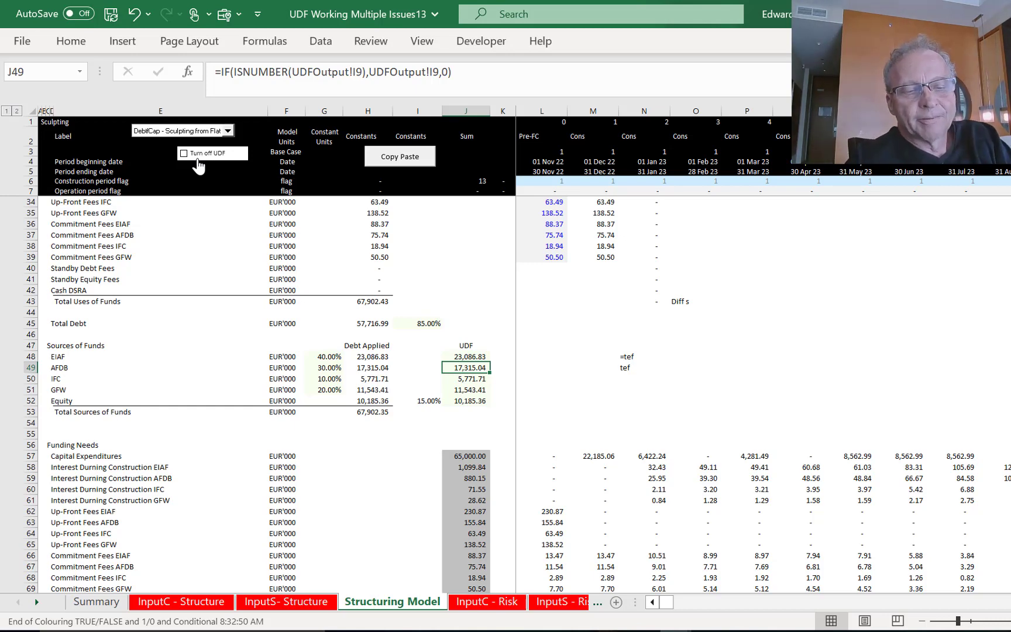
Look through the Structuring Model down to the Debt Service Reserve, Equity Cash Flow and Graphs sections and return to the sheet's beginning.
key("Page_Down")
key("Page_Down")
key("Page_Down")
key("Page_Down")
key("Page_Down")
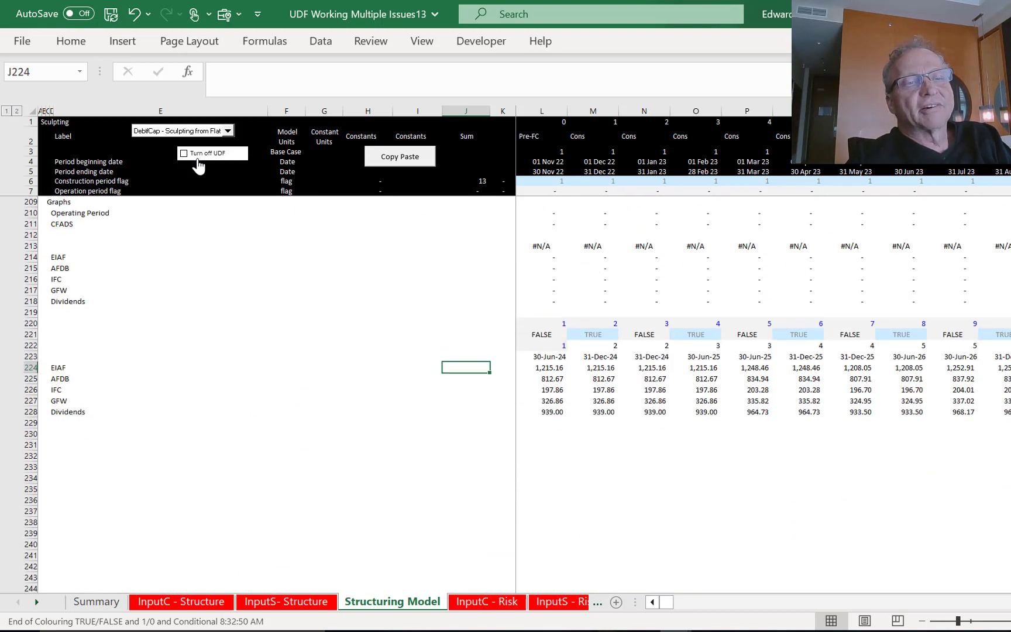
key("Page_Up")
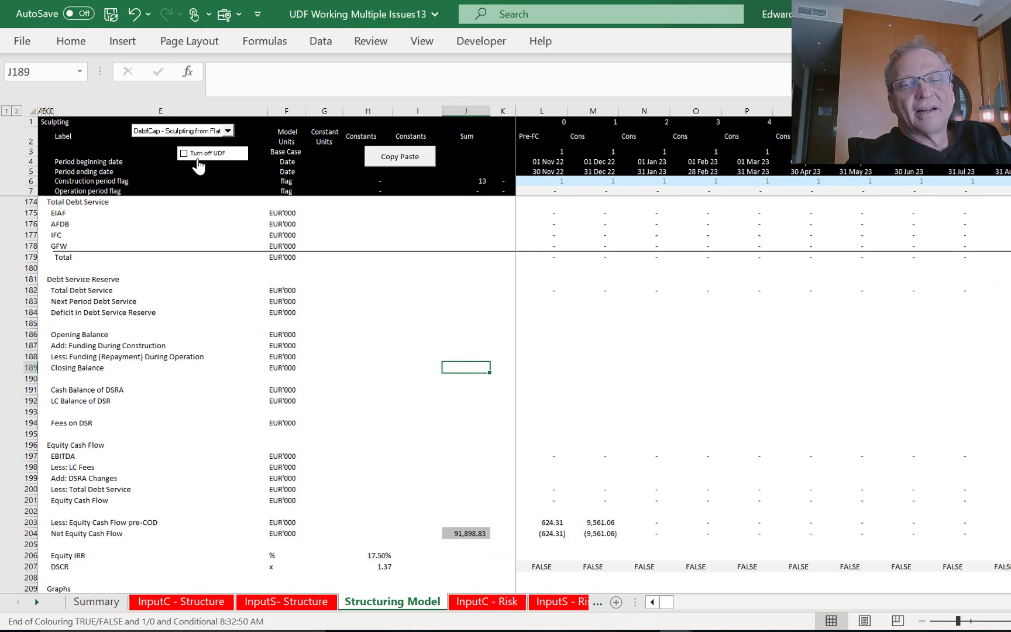
key("Page_Down")
key("Page_Up")
key("Page_Up")
key("Page_Up")
key("Page_Up")
key("Page_Up")
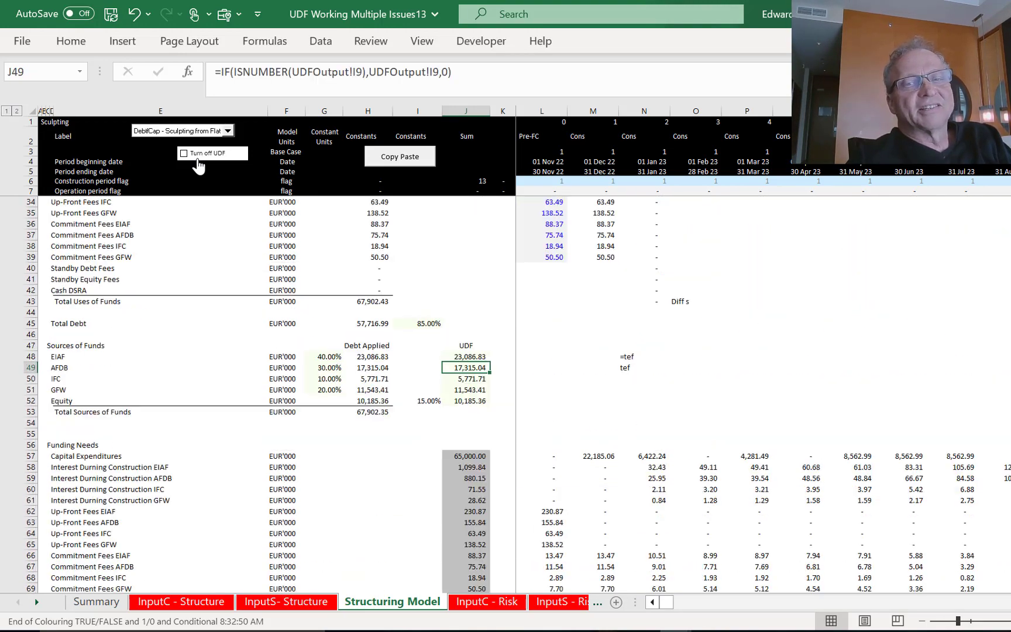
key("Page_Up")
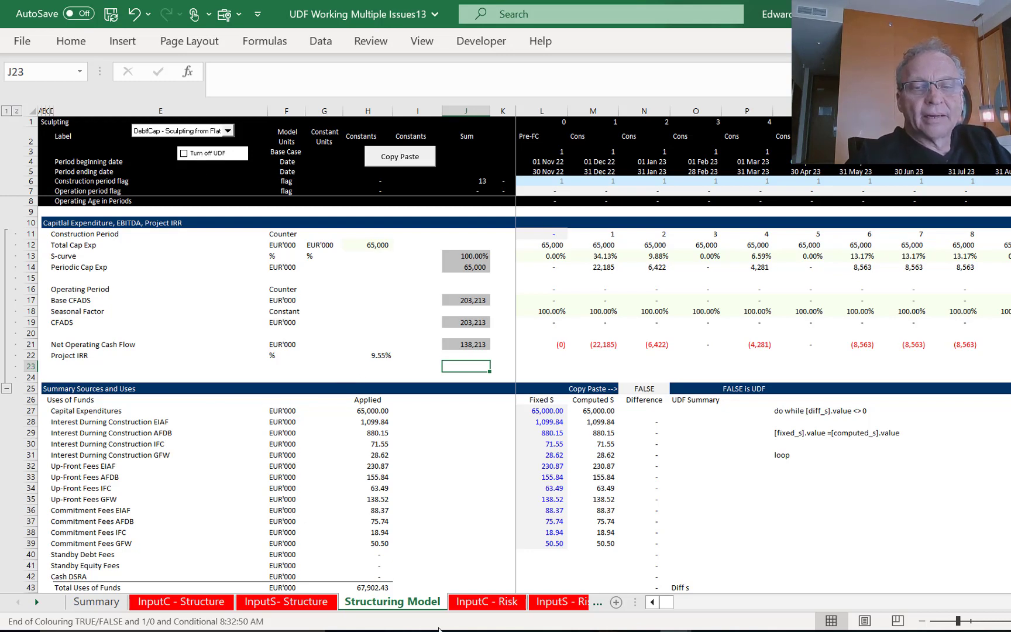
Switch to PowerPoint to view the Philosophy No Buttons; Dual Motor slide, and return to the UDF Working Multiple Issues13 workbook in Excel.
key("alt+Tab")
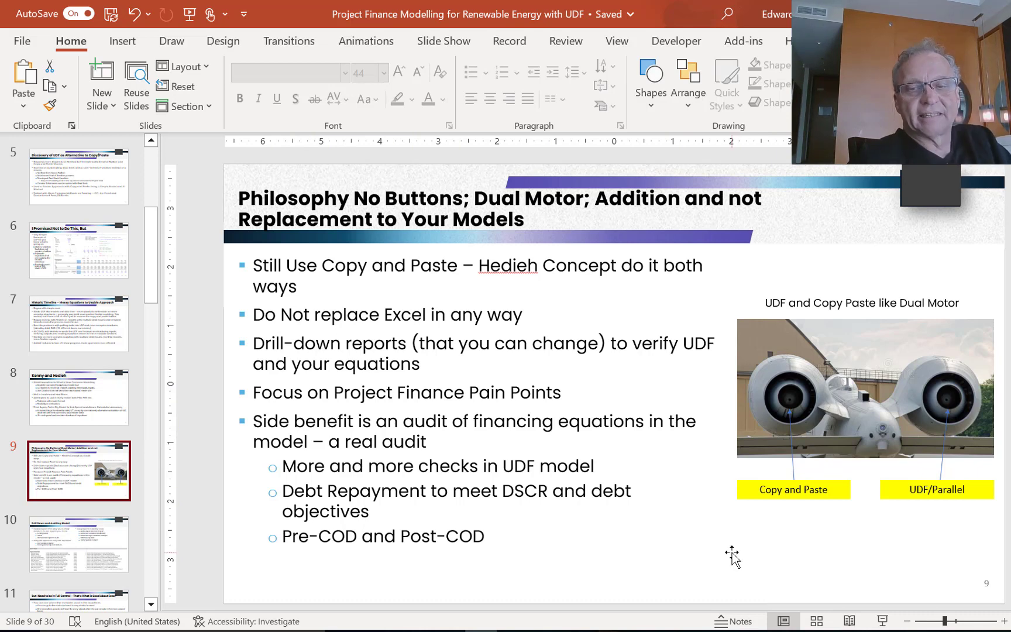
left_click(675, 631)
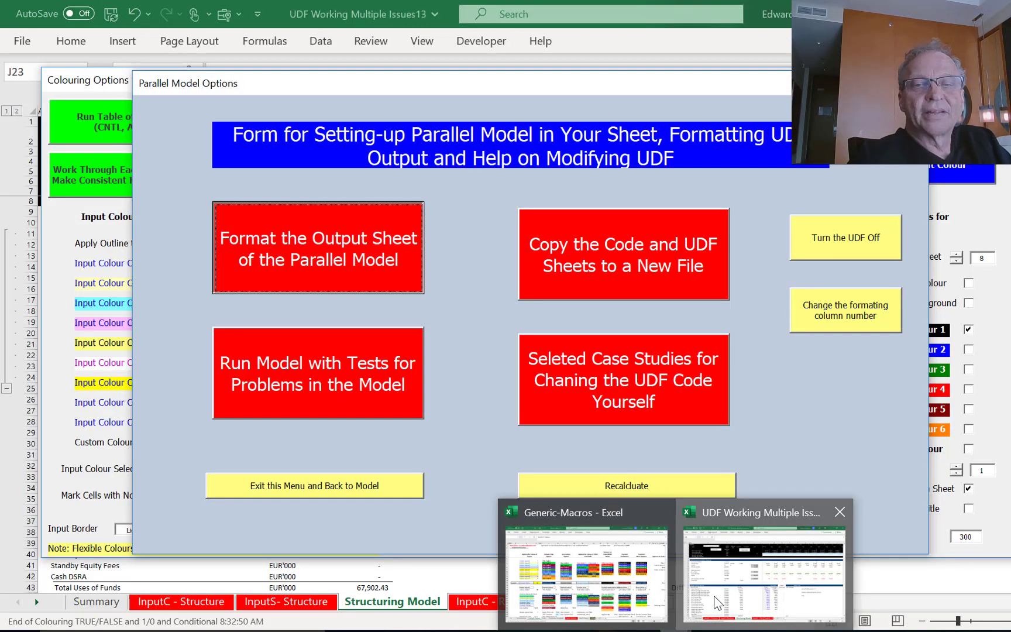
left_click(717, 603)
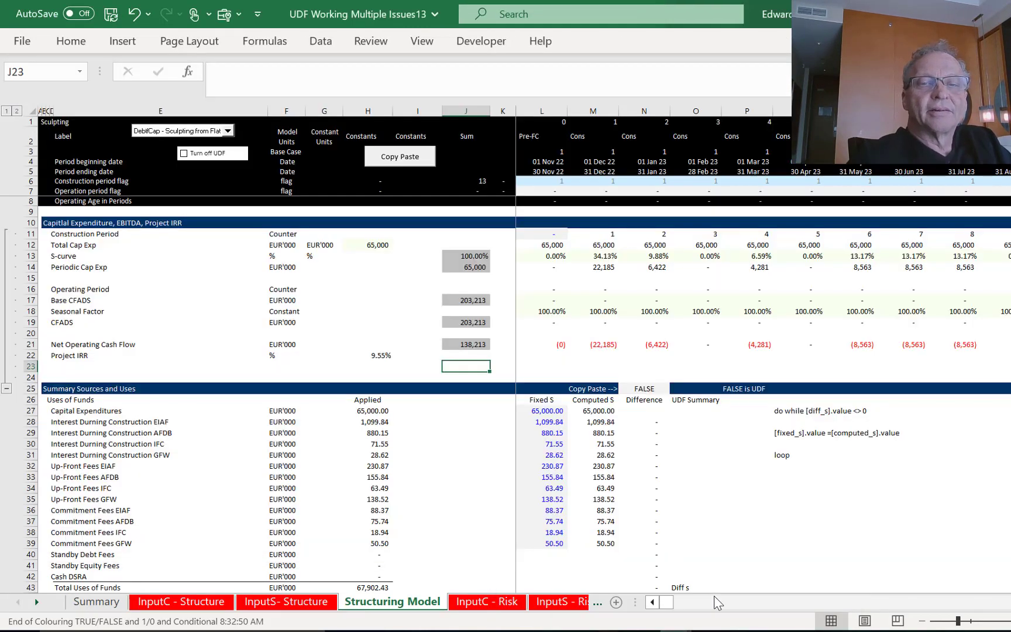
Go to the UDFInputs sheet and review its report output flags, DSRA inputs and senior debt tranche inputs.
left_click(447, 477)
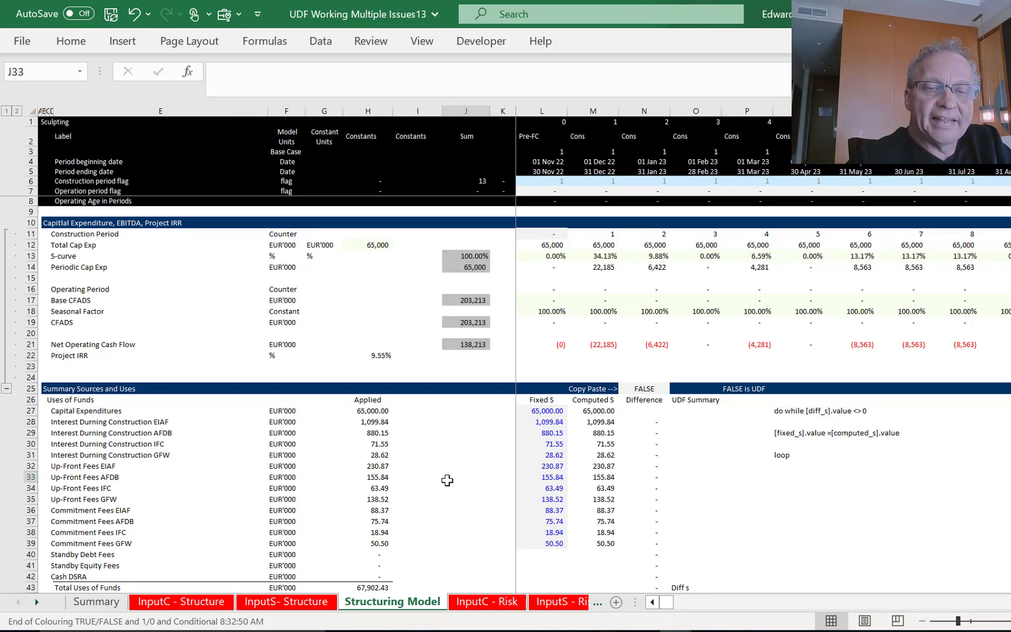
key("ctrl+Page_Down")
key("ctrl+Page_Down")
key("ctrl+Page_Down")
key("ctrl+Page_Down")
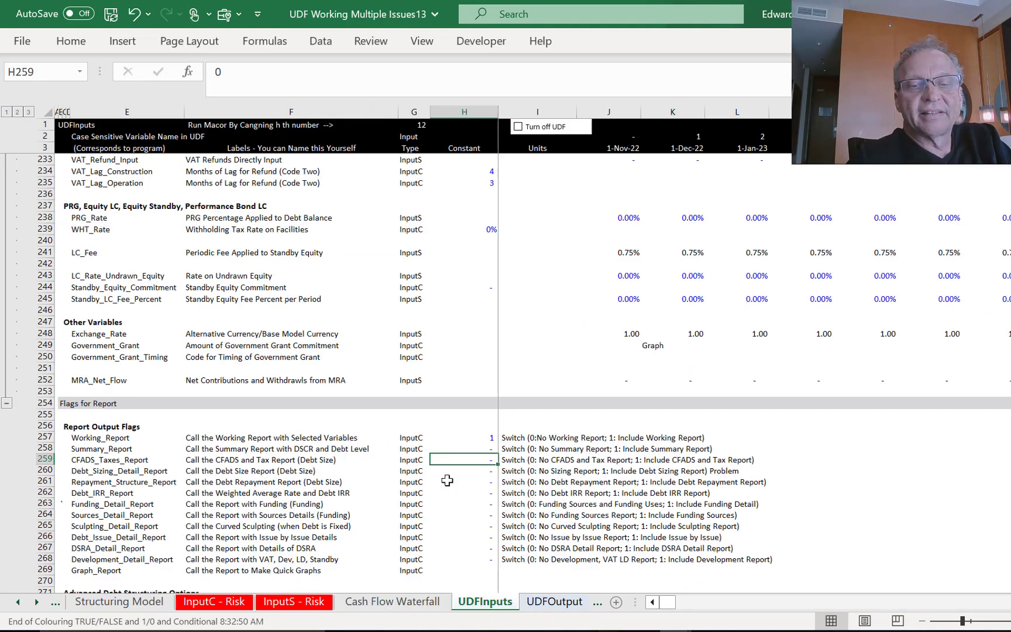
key("Page_Up")
key("Page_Up")
key("Page_Up")
key("Page_Up")
key("Page_Up")
key("Page_Up")
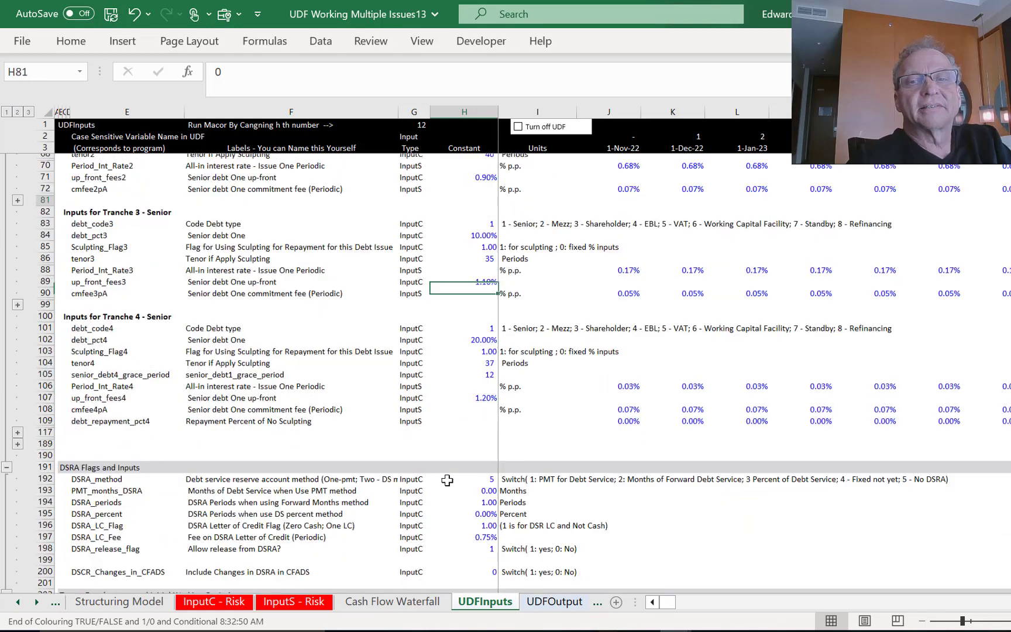
Inspect the Capital_Expenditure formula for 1-Dec-22 and the Pre_COD_Revenues row under Operating Data on the UDFInputs sheet.
key("Up")
key("Up")
key("Up")
key("Up")
key("Up")
key("Up")
key("Up")
key("Up")
key("Up")
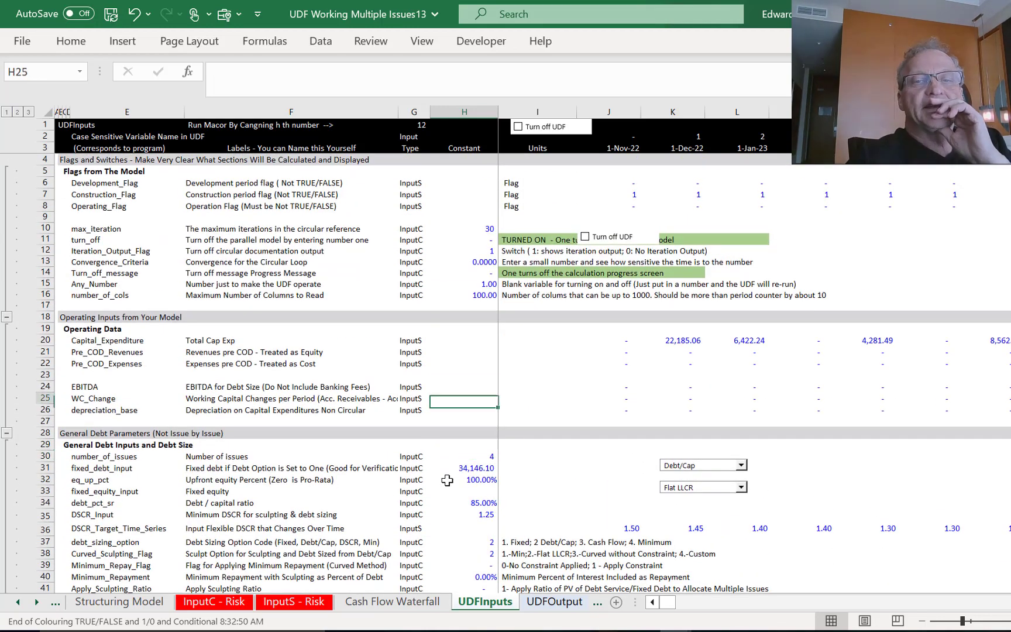
key("Right")
key("Right")
key("Right")
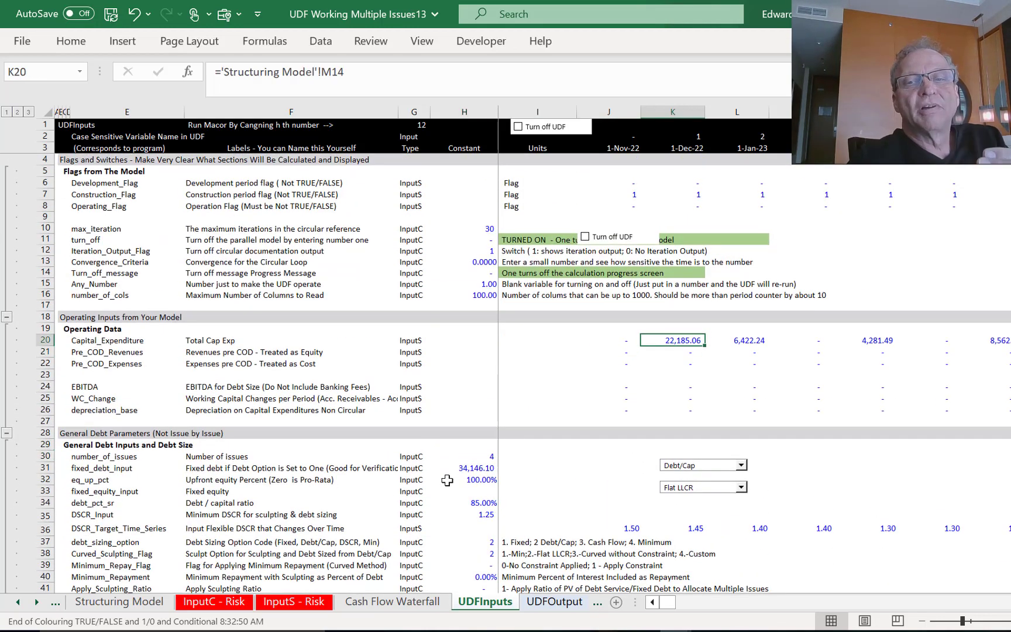
key("Down")
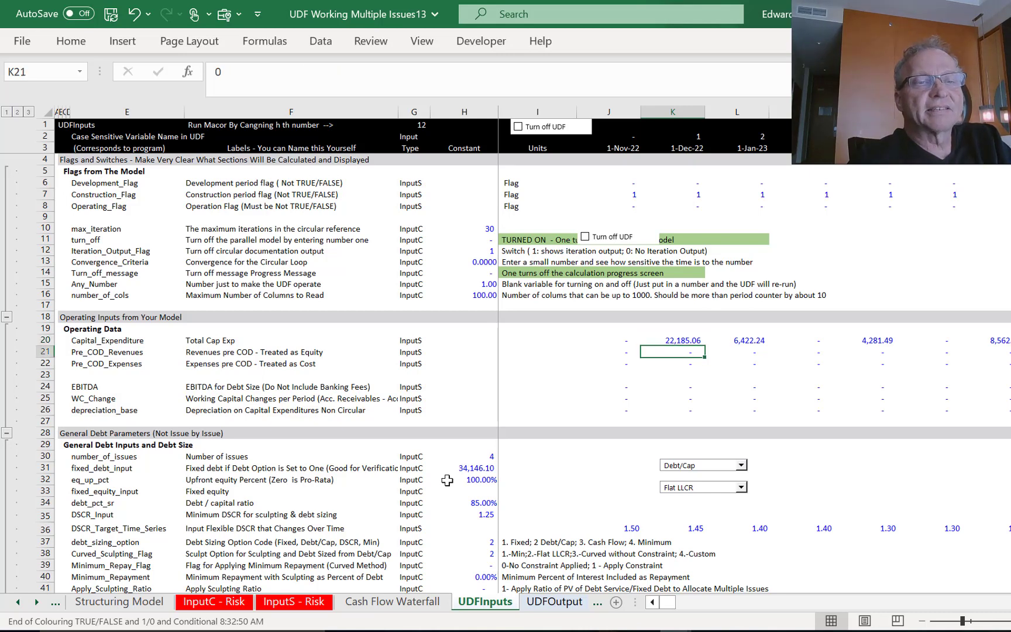
Review the Operating Data rows and General Debt Parameters on the UDFInputs sheet, including the DSCR_Target_Time_Series values.
key("Down")
key("Down")
key("Down")
key("Down")
key("Down")
key("Down")
key("Down")
key("Down")
key("Down")
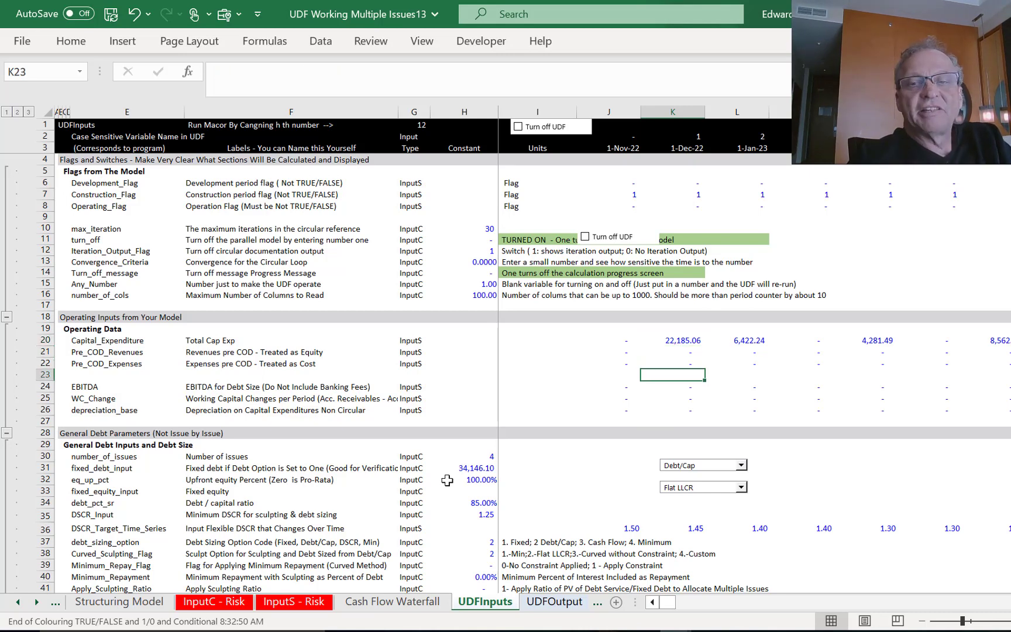
key("Down")
key("Down")
key("Down")
key("Down")
key("Down")
key("Down")
key("Down")
key("Down")
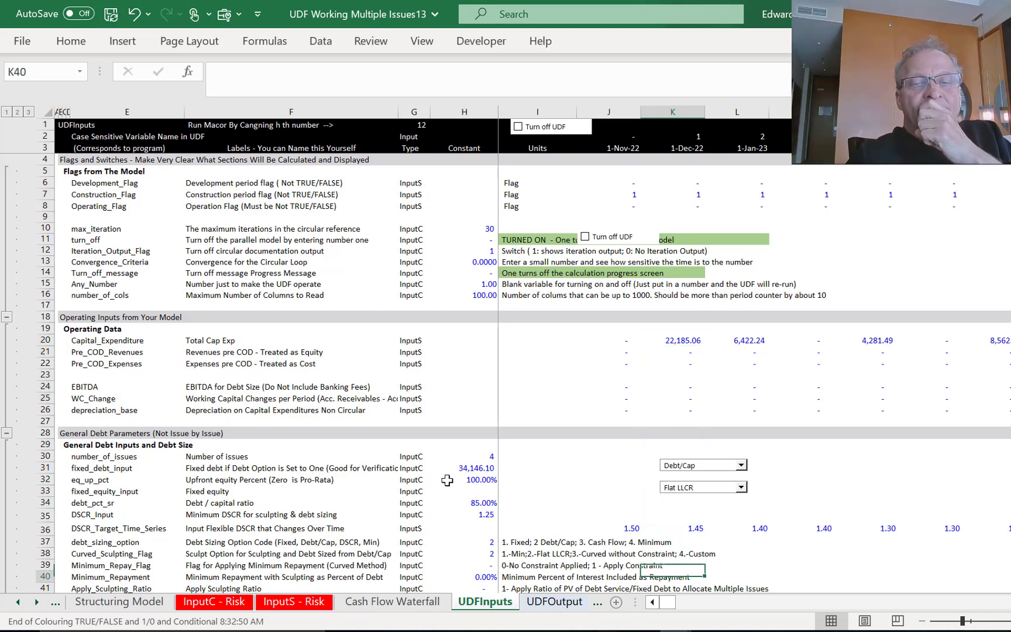
key("Left")
key("Up")
key("Up")
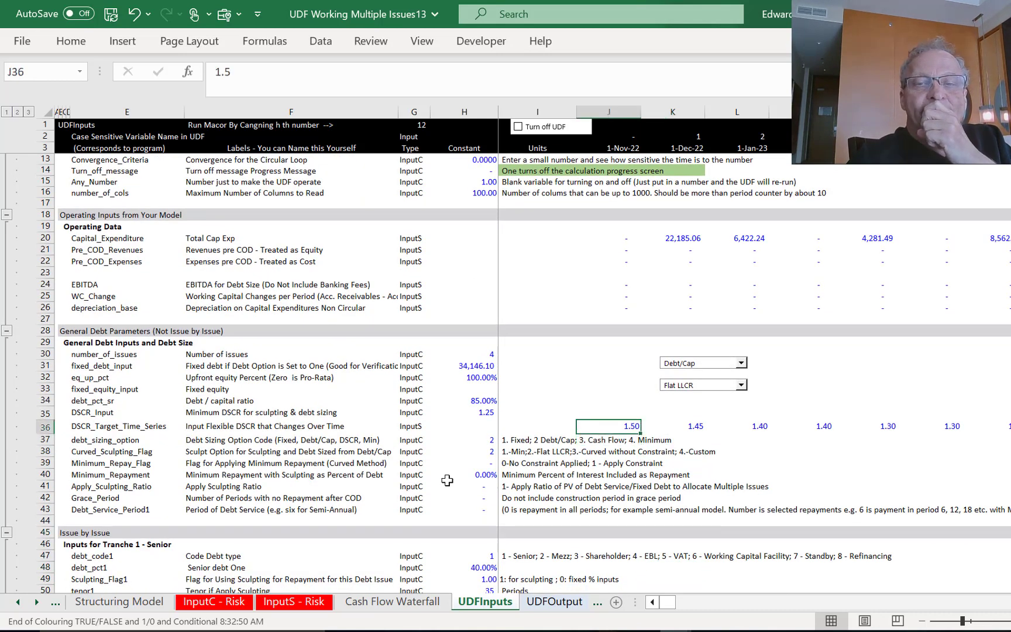
Examine the constant inputs for debt sizing, sculpting, minimum repayment and grace period under General Debt Parameters, continuing into the issue-by-issue inputs.
key("Left")
key("Down")
key("Down")
key("Left")
key("Down")
key("Down")
key("Down")
key("Down")
key("Down")
key("Down")
key("Down")
key("Down")
key("Down")
key("Down")
key("Down")
key("Down")
key("Down")
key("Down")
key("Down")
key("Down")
key("Down")
key("Down")
key("Down")
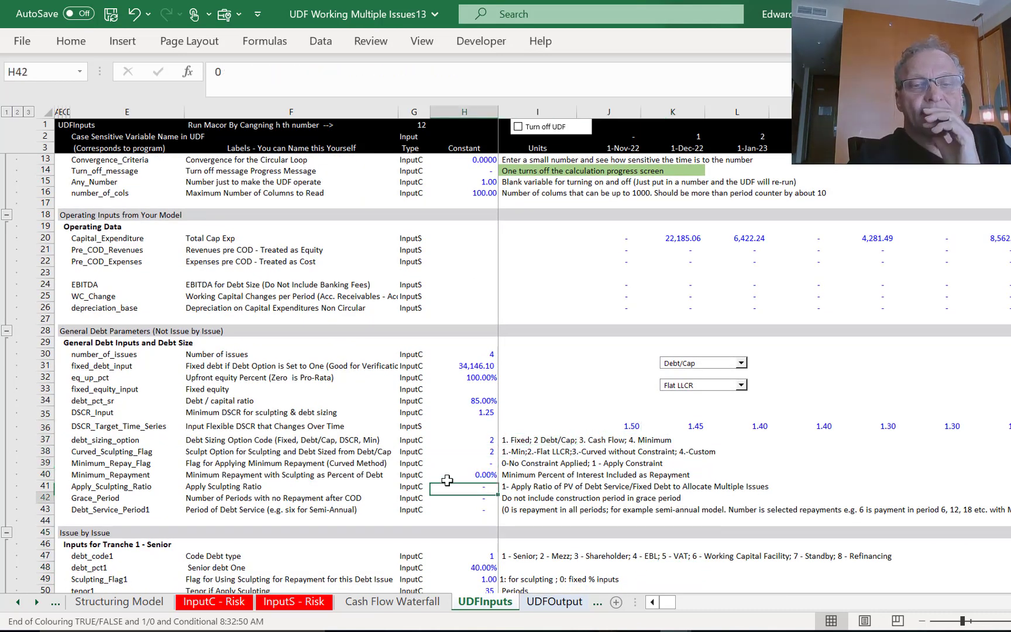
key("Up")
key("Up")
key("Up")
key("Up")
key("Up")
key("Up")
key("Up")
key("Up")
key("Up")
key("Up")
key("Up")
key("Up")
key("Up")
key("Up")
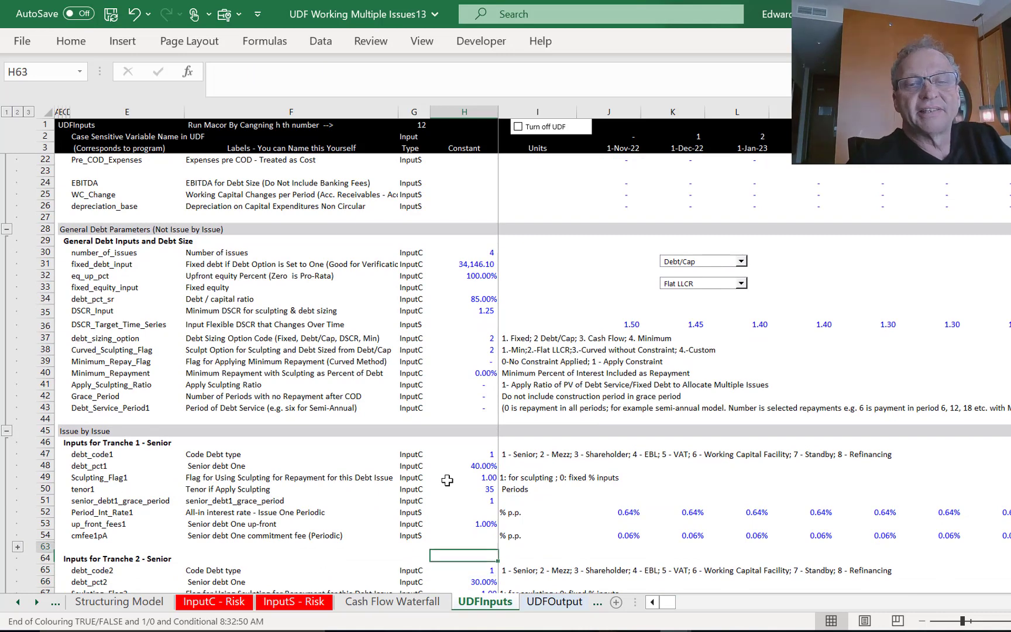
Check the Tranche 1 senior debt inputs and inspect the up_front_fees1 formula.
key("Down")
key("Down")
key("Down")
key("Down")
key("Down")
key("Down")
key("Down")
key("Down")
key("Down")
key("Down")
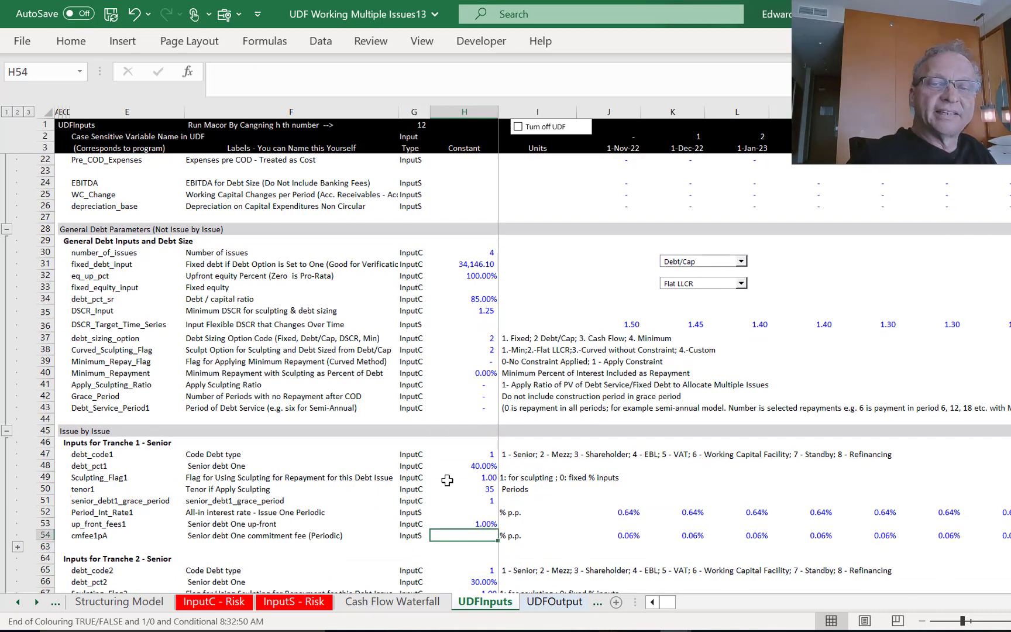
key("Up")
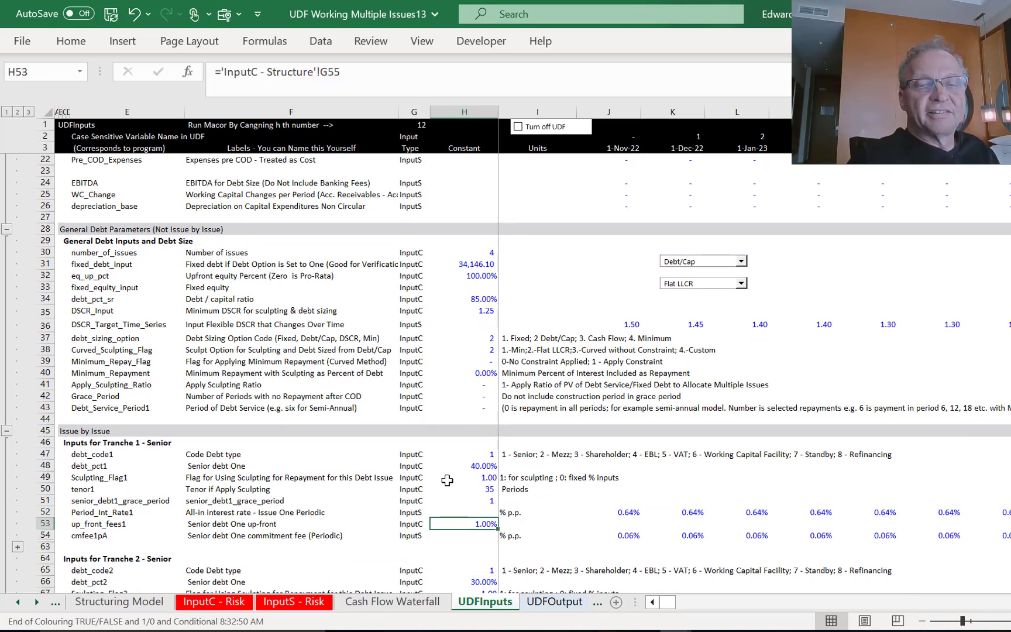
Look over the Tranche 2 inputs, then expand the hidden Tranche 1 rows to view the additional inputs and collapse them again.
key("Down")
key("Down")
key("Down")
key("Down")
key("Down")
key("Down")
key("Down")
key("Down")
key("Down")
key("Down")
key("Down")
key("Down")
key("Down")
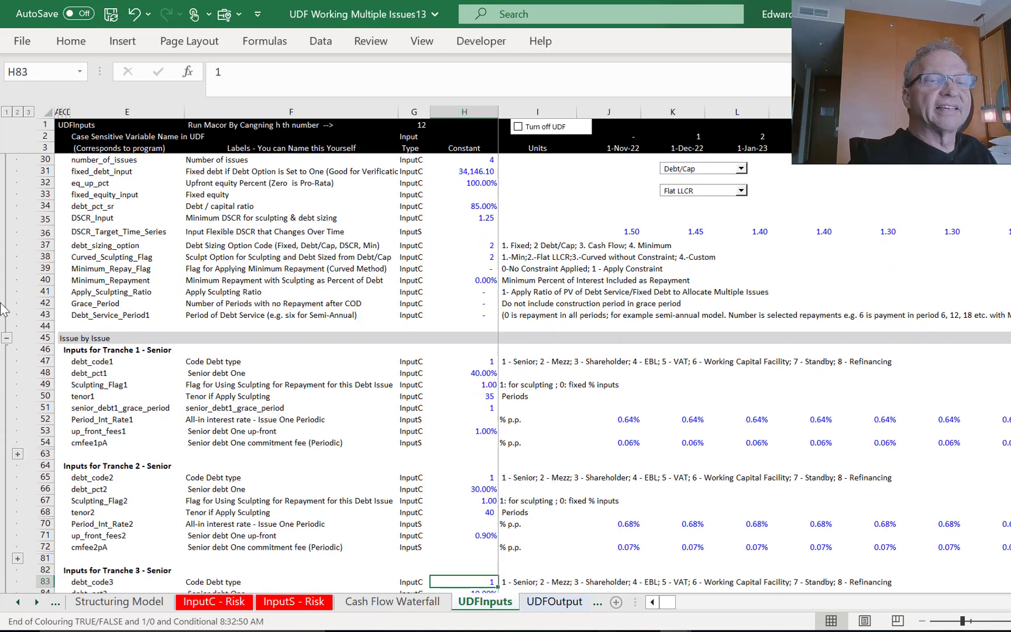
left_click(18, 455)
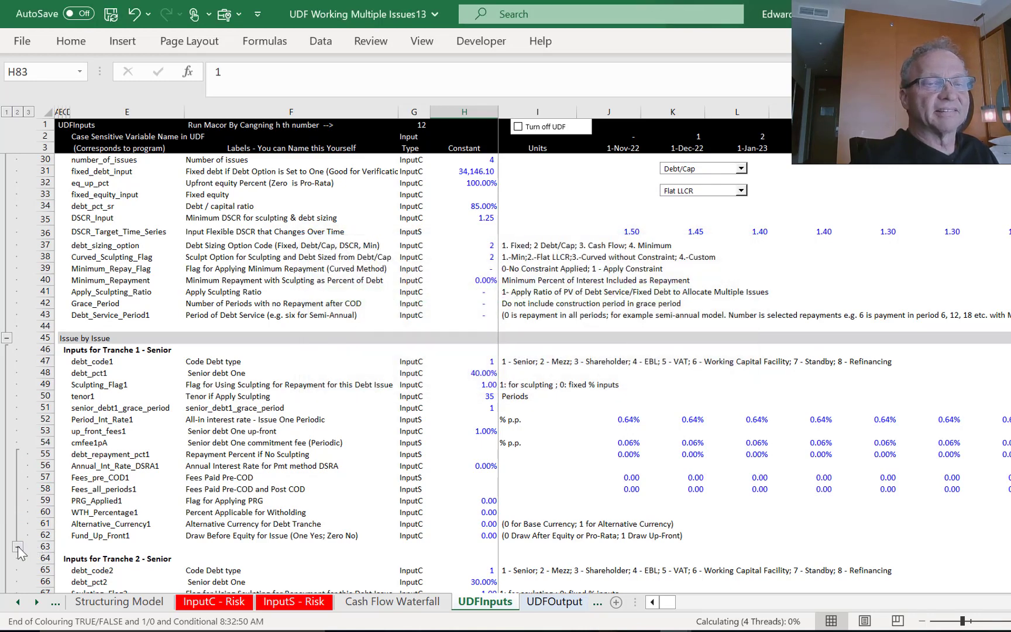
left_click(18, 549)
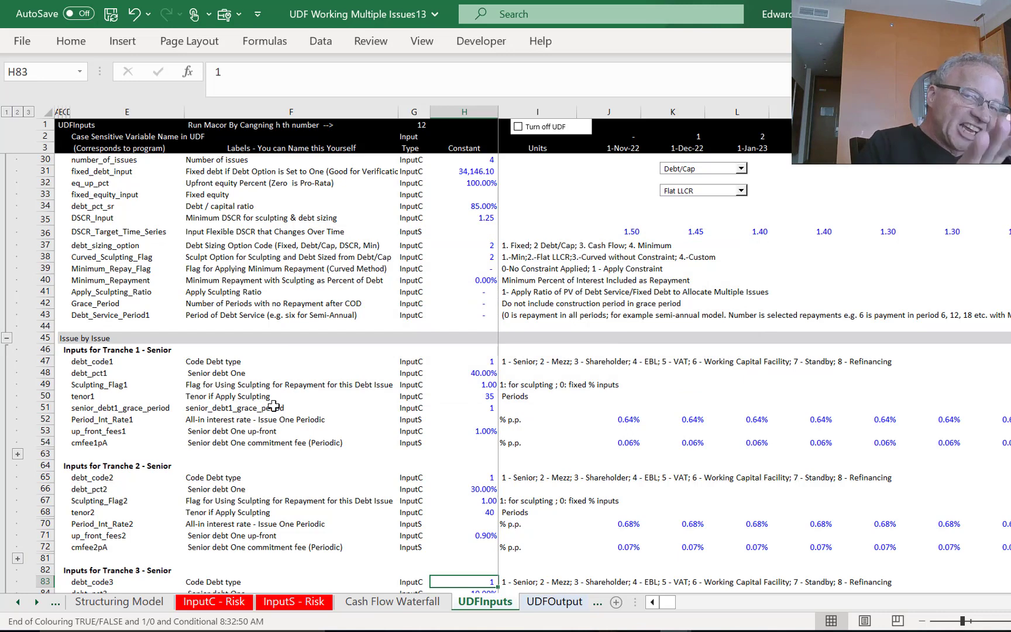
Check the senior_debt1_grace_period constant and review the senior debt inputs for Tranches 2 to 4.
left_click(444, 408)
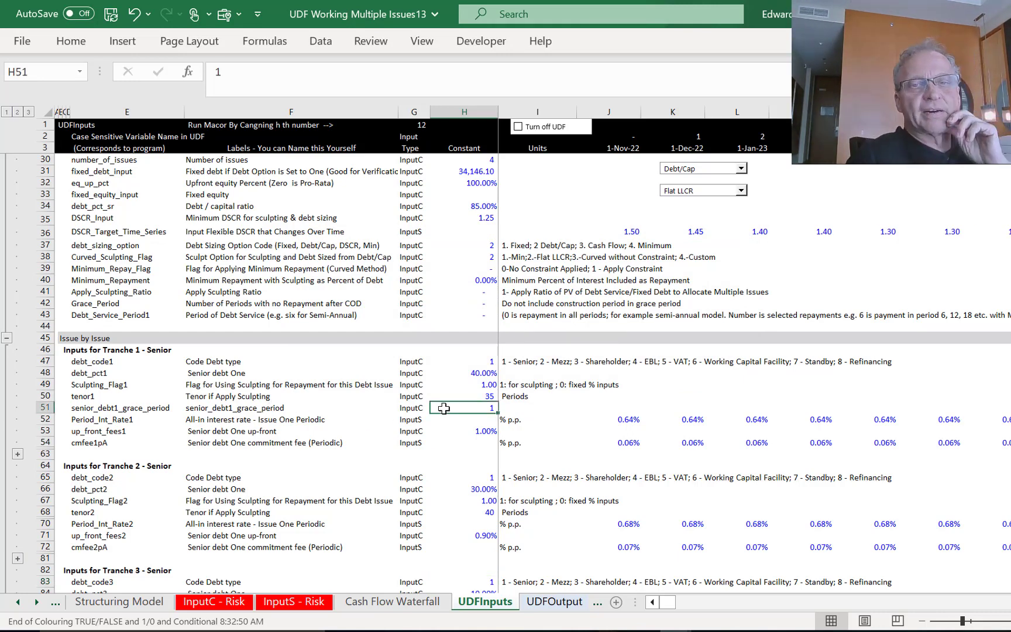
key("Down")
key("Down")
key("Down")
key("Down")
key("Down")
key("Down")
key("Down")
key("Down")
key("Down")
key("Down")
key("Down")
key("Down")
key("Down")
key("Down")
key("Down")
key("Down")
key("Down")
key("Down")
key("Down")
key("Down")
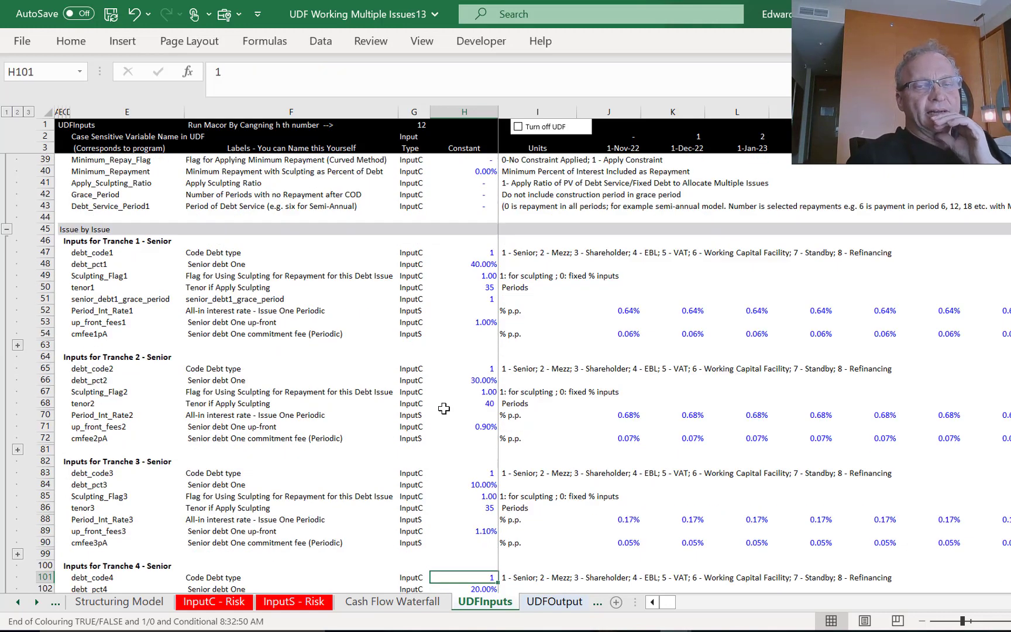
key("Down")
key("Down")
key("Down")
key("Down")
key("Down")
key("Down")
key("Down")
key("Down")
key("Down")
key("Down")
key("Down")
key("Down")
key("Down")
key("Down")
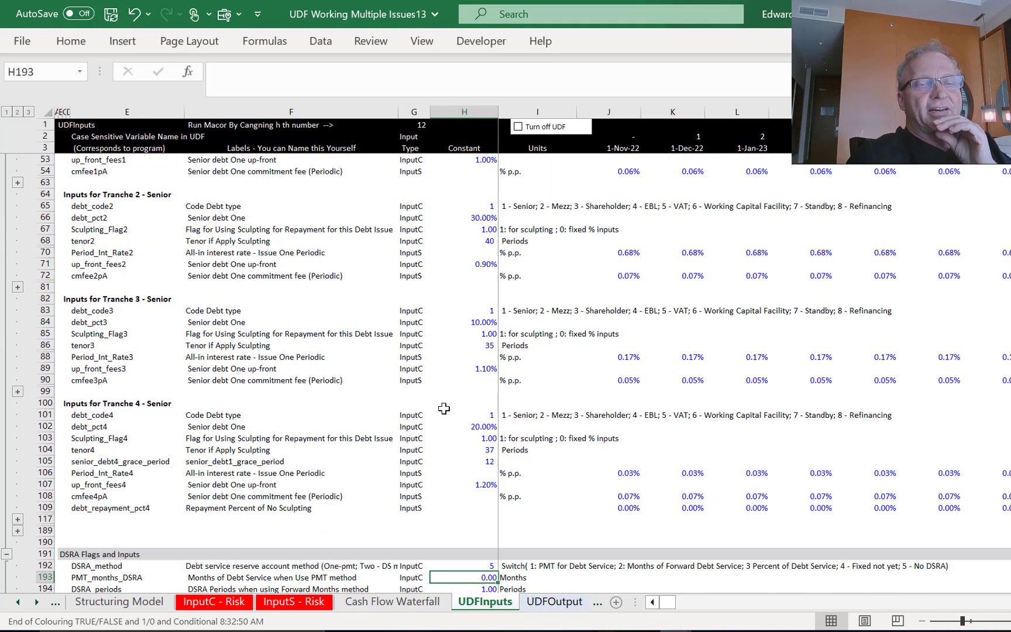
Review the DSRA Flags and Inputs section and the Income Tax inputs, down to the development expenditure recovery percent.
key("Down")
key("Down")
key("Down")
key("Down")
key("Down")
key("Down")
key("Down")
key("Down")
key("Down")
key("Down")
key("Down")
key("Down")
key("Down")
key("Down")
key("Down")
key("Down")
key("Down")
key("Down")
key("Down")
key("Down")
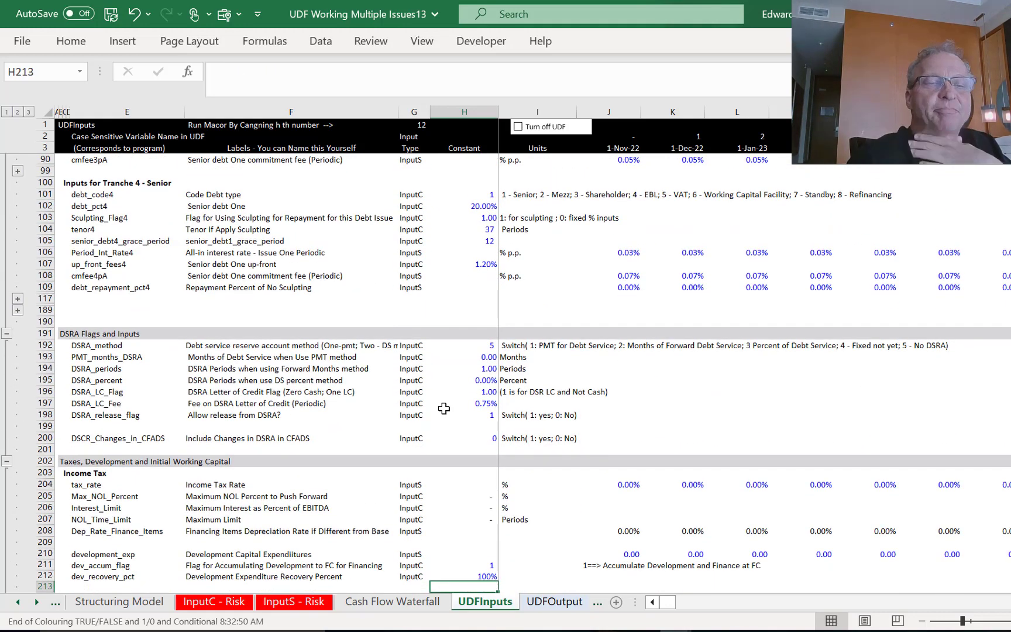
Review the development fee inputs and the Working Capital inputs in the Taxes, Development and Initial Working Capital section.
key("Down")
key("Down")
key("Down")
key("Down")
key("Down")
key("Down")
key("Down")
key("Down")
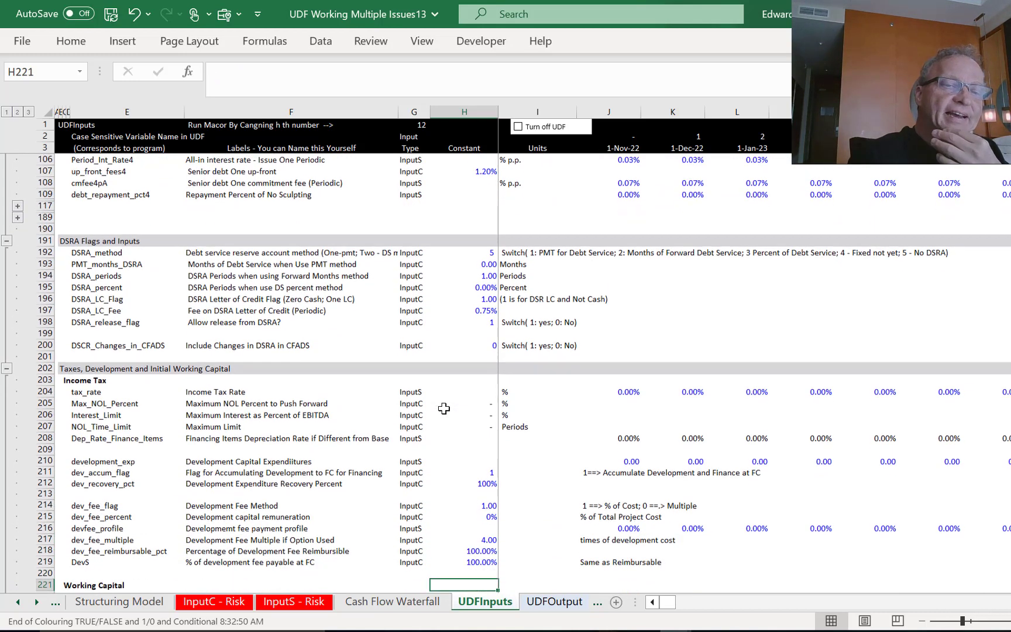
key("Down")
key("Down")
key("Down")
key("Down")
key("Down")
key("Down")
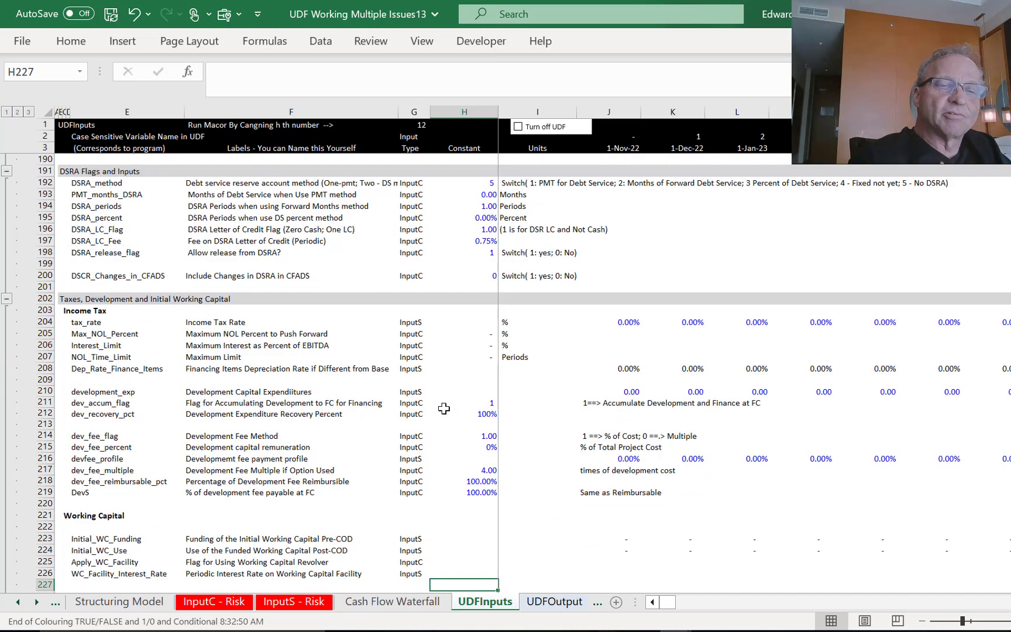
Review the VAT inputs and the PRG, Equity LC, Equity Standby and Performance Bond LC inputs.
key("Down")
key("Down")
key("Down")
key("Down")
key("Down")
key("Down")
key("Down")
key("Down")
key("Down")
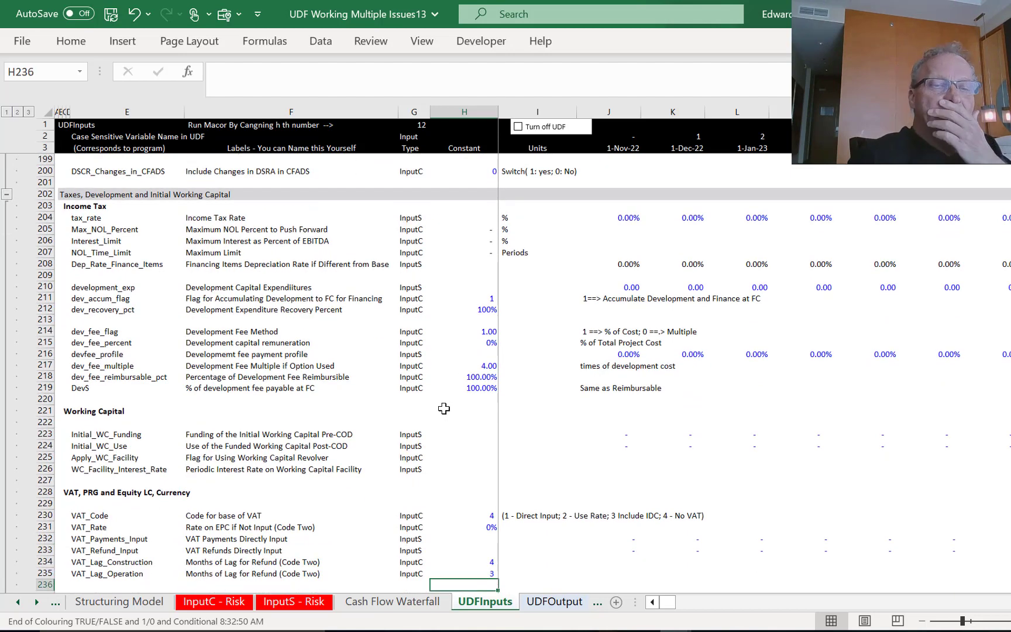
key("Down")
key("Down")
key("Down")
key("Down")
key("Down")
key("Down")
key("Down")
key("Down")
key("Down")
key("Down")
key("Down")
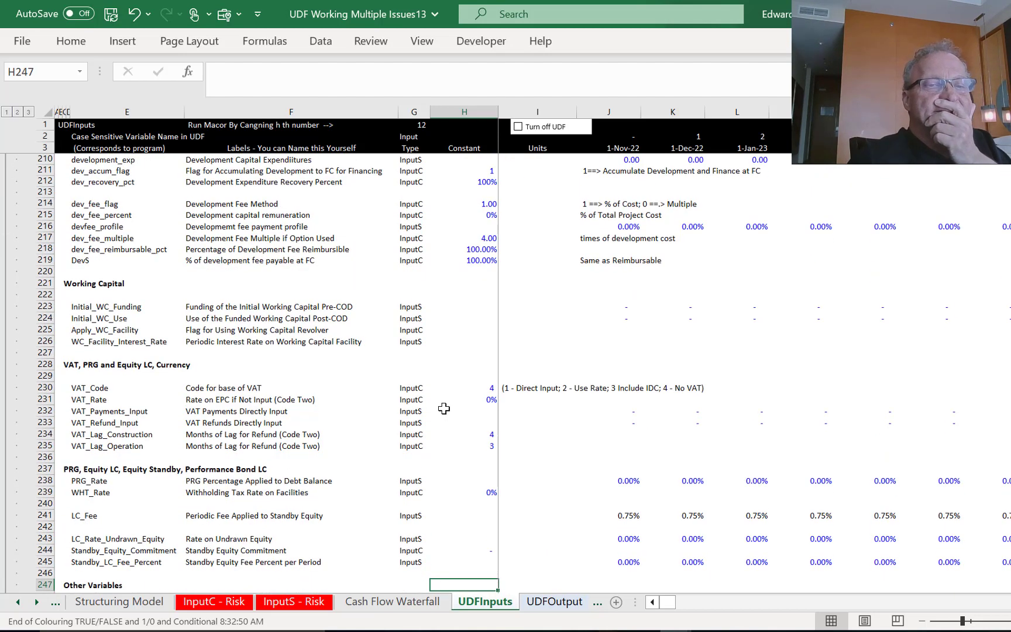
Review the Other Variables inputs and the Report Output Flags in the Flags for Report section.
key("Down")
key("Down")
key("Down")
key("Down")
key("Down")
key("Down")
key("Down")
key("Down")
key("Down")
key("Down")
key("Down")
key("Down")
key("Down")
key("Down")
key("Down")
key("Down")
key("Down")
key("Down")
key("Down")
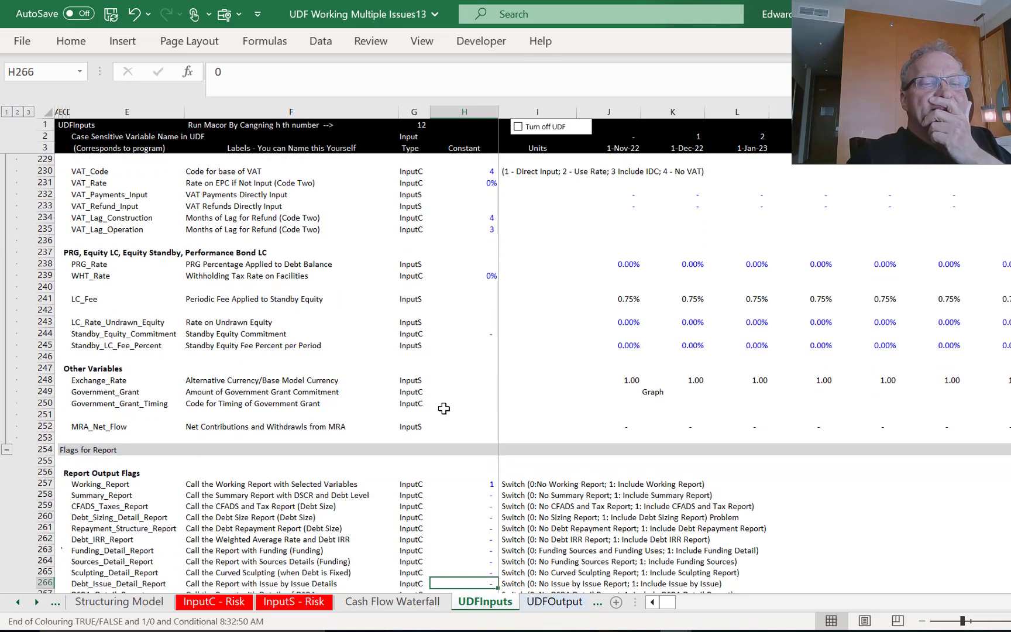
key("Down")
key("Down")
key("Down")
key("Down")
key("Down")
Set the Summary_Report output flag to 1 to include the summary report.
key("Up")
key("Up")
key("Up")
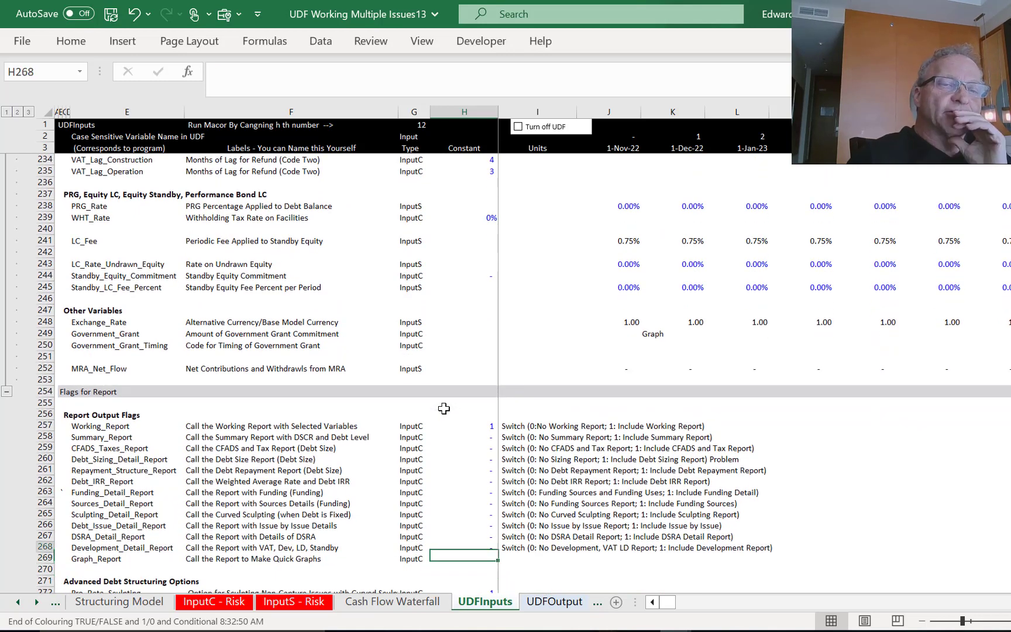
key("Up")
key("Up")
key("Up")
key("Up")
key("Up")
key("Up")
key("Up")
key("Up")
key("Up")
key("Up")
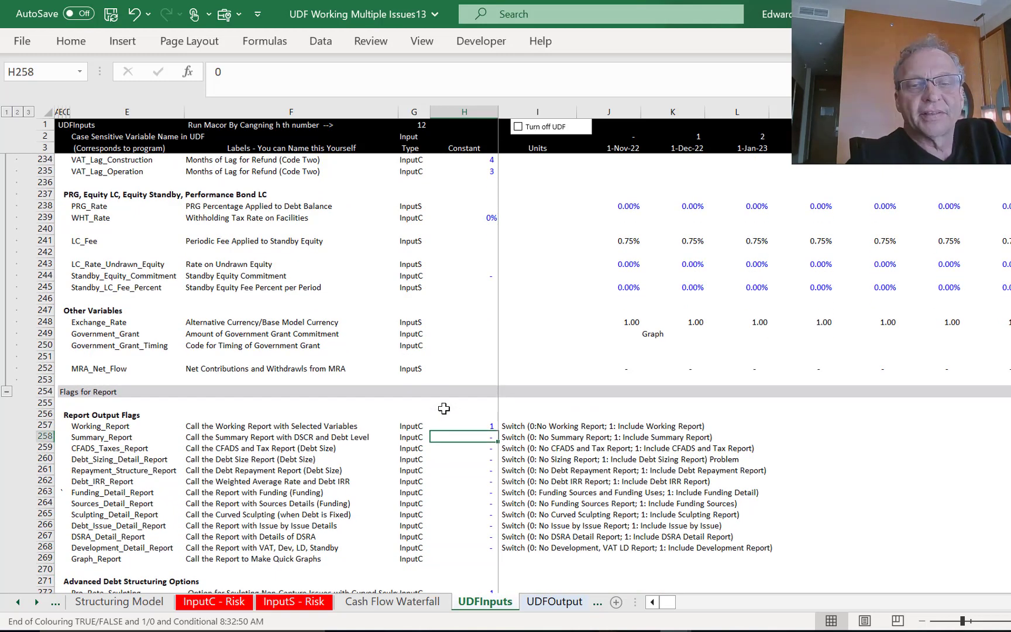
type("1")
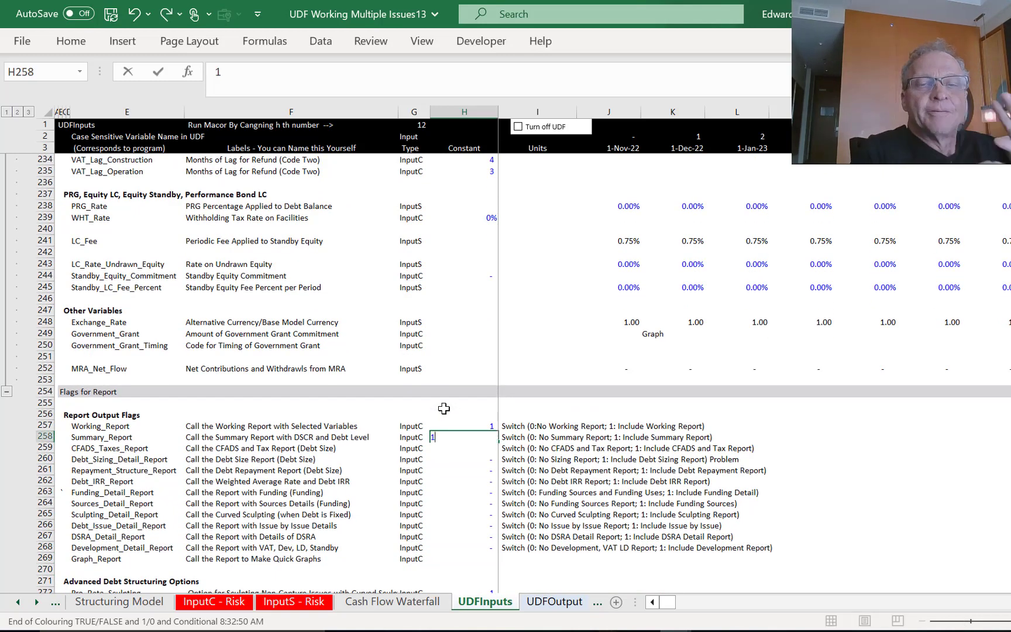
key("Return")
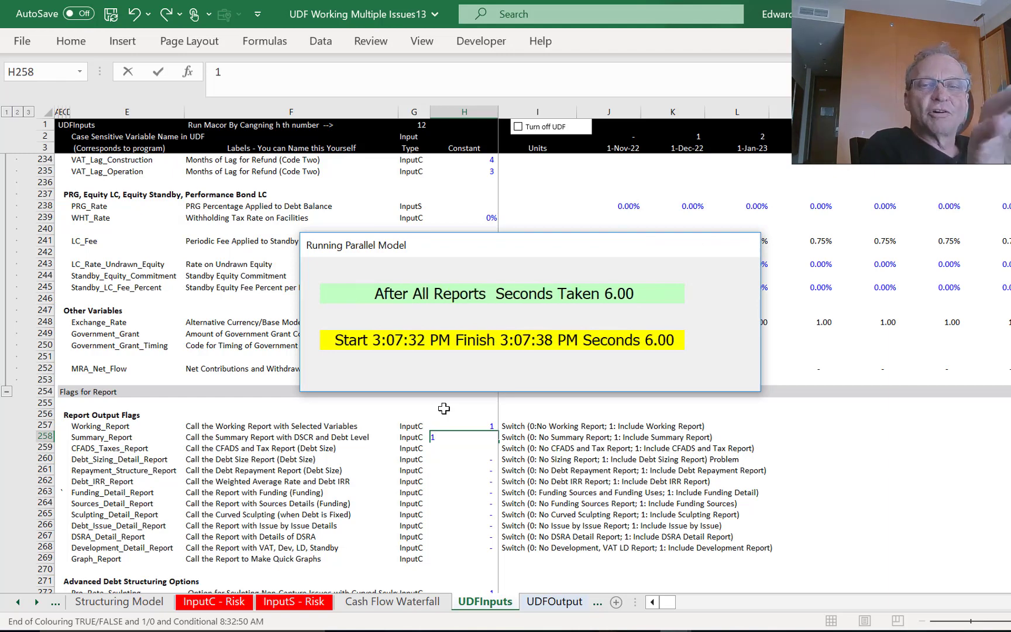
key("Return")
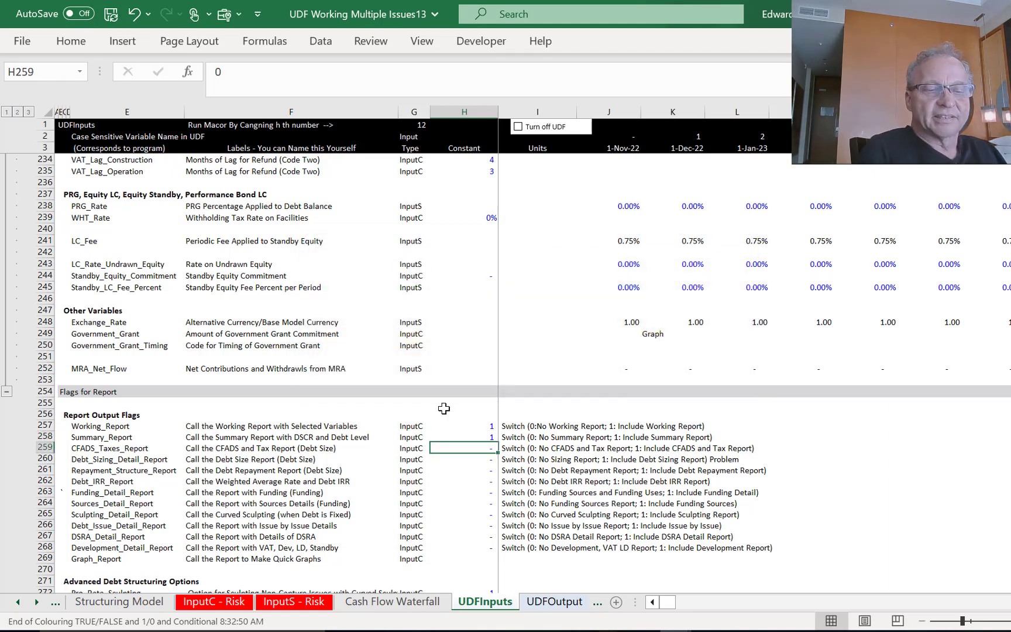
Format the UDFOutput sheet through the Parallel Model Forms, choosing to format only the working report.
key("ctrl+Page_Down")
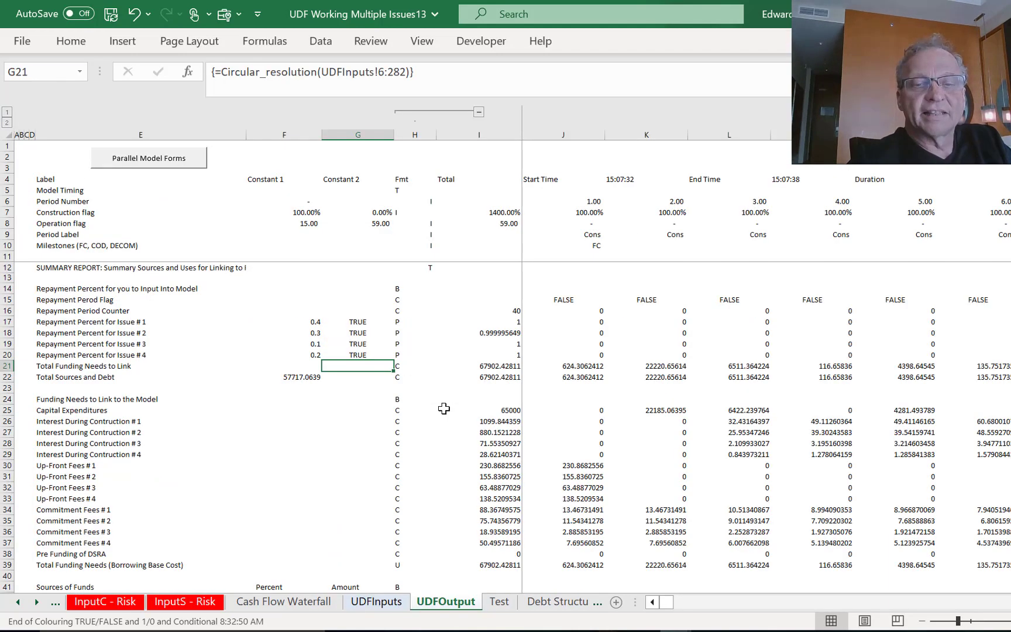
left_click(228, 323)
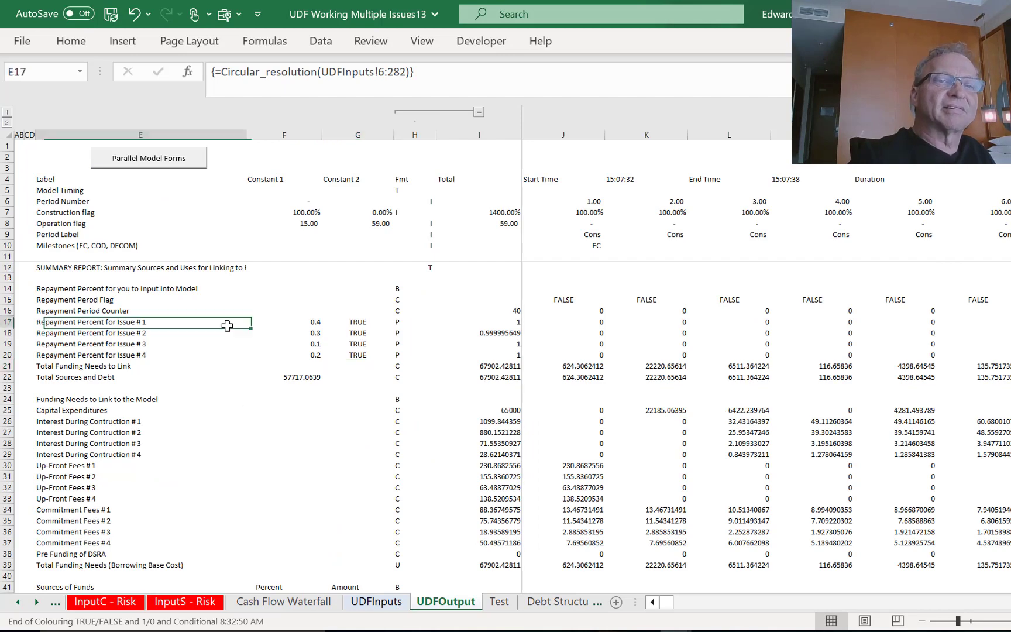
left_click(176, 161)
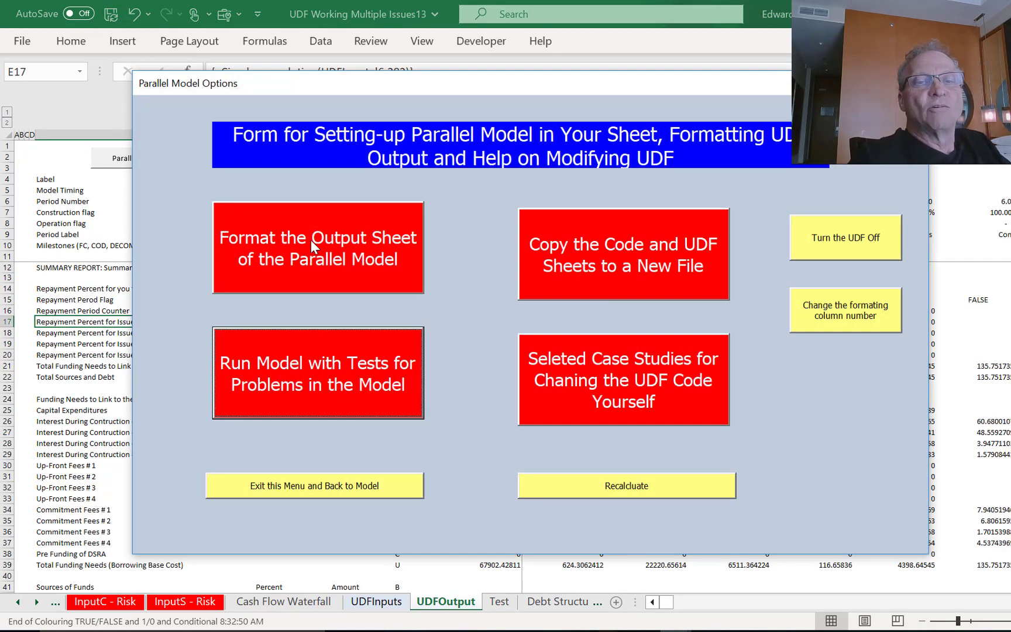
left_click(311, 240)
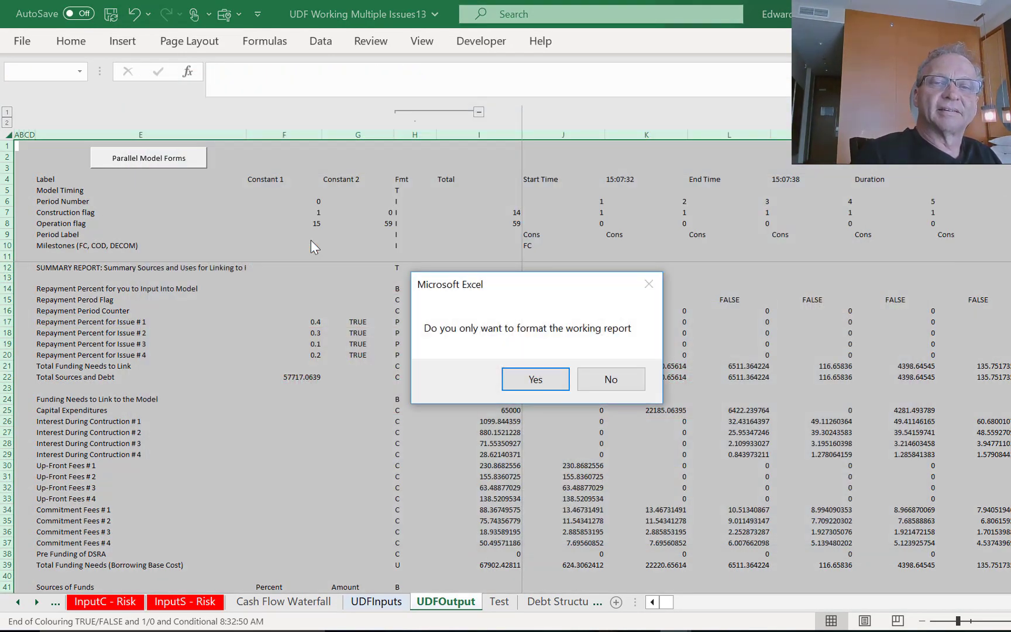
key("Return")
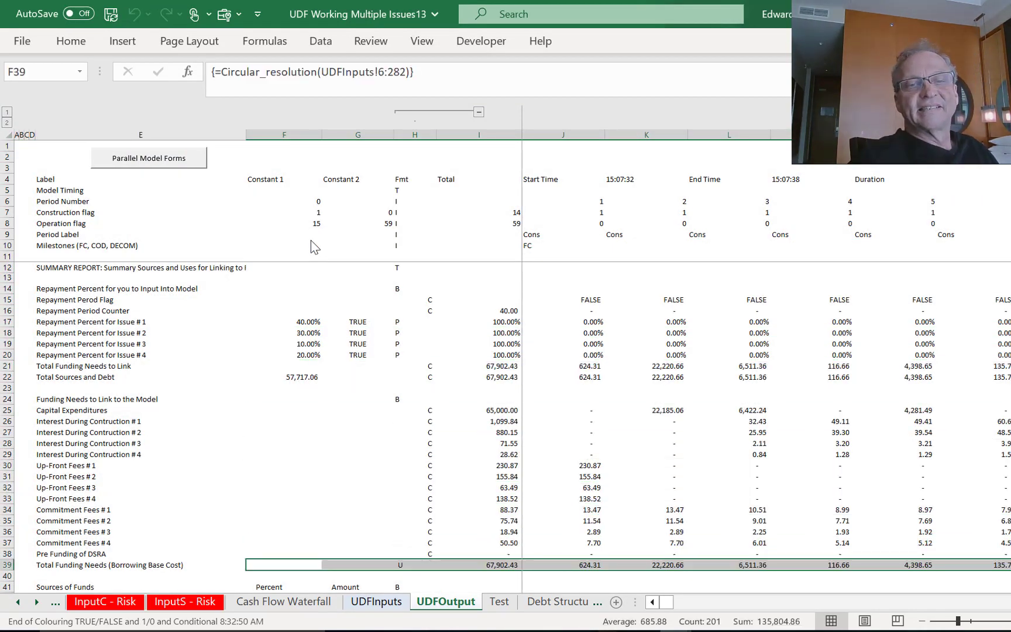
key("Down")
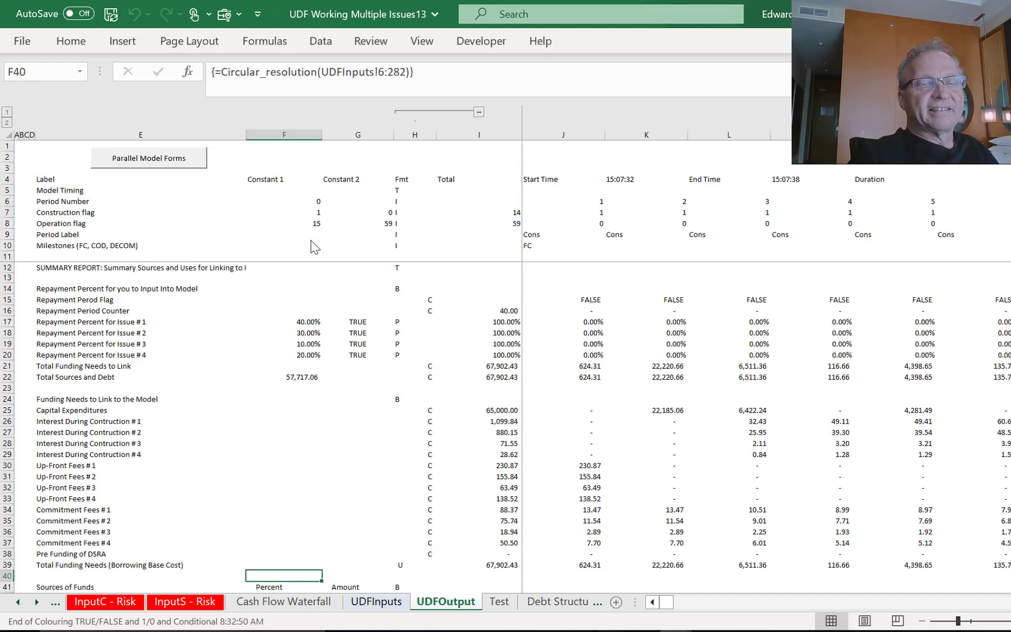
key("Up")
key("Up")
key("Up")
key("Up")
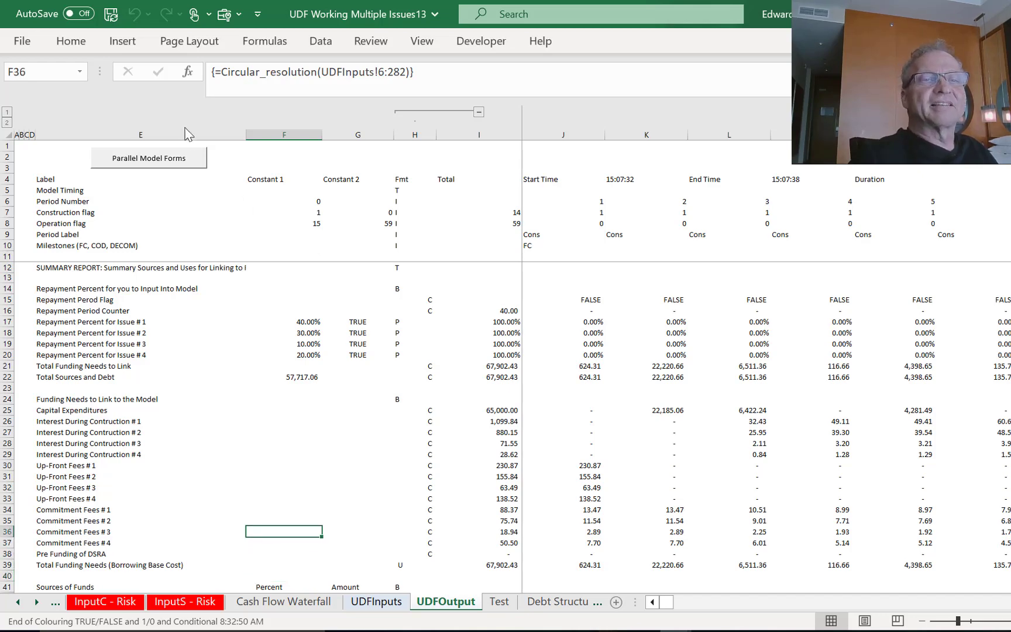
Reformat the UDFOutput sheet through the Parallel Model Forms, declining to limit the formatting to the working report.
left_click(166, 159)
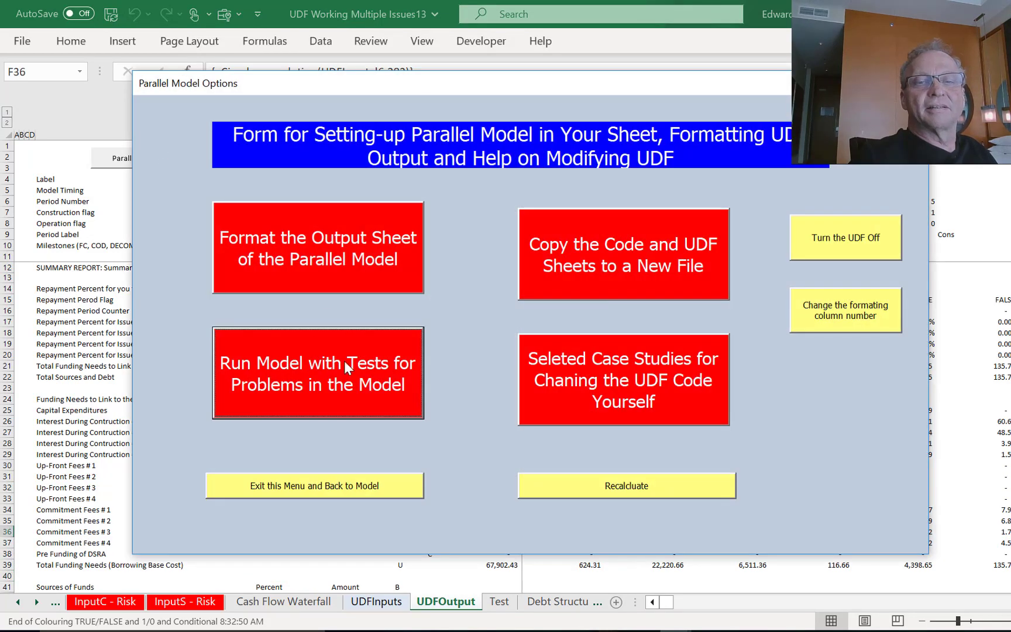
left_click(328, 251)
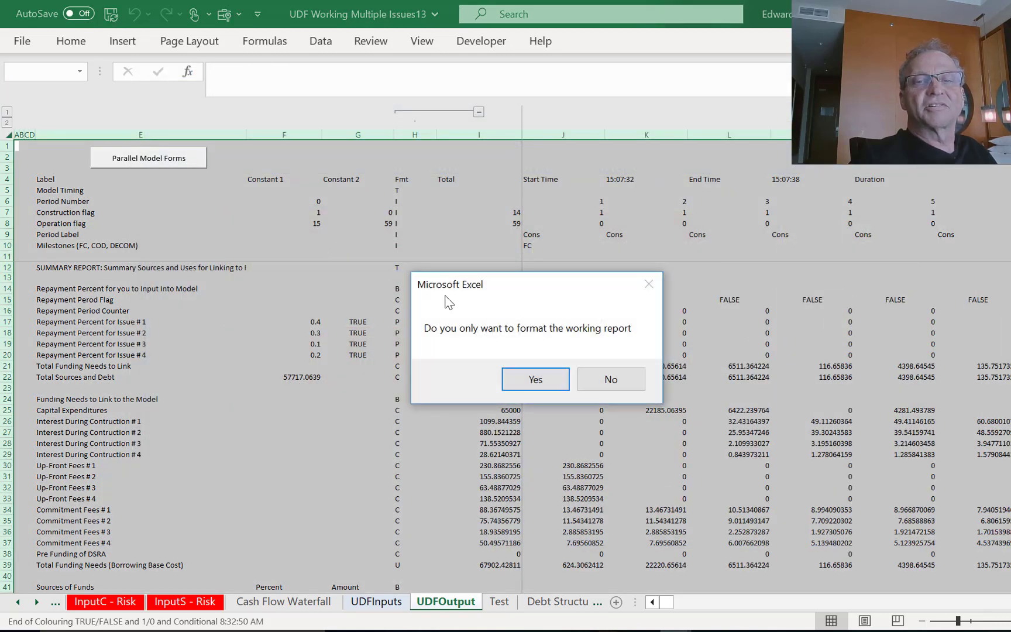
left_click(608, 380)
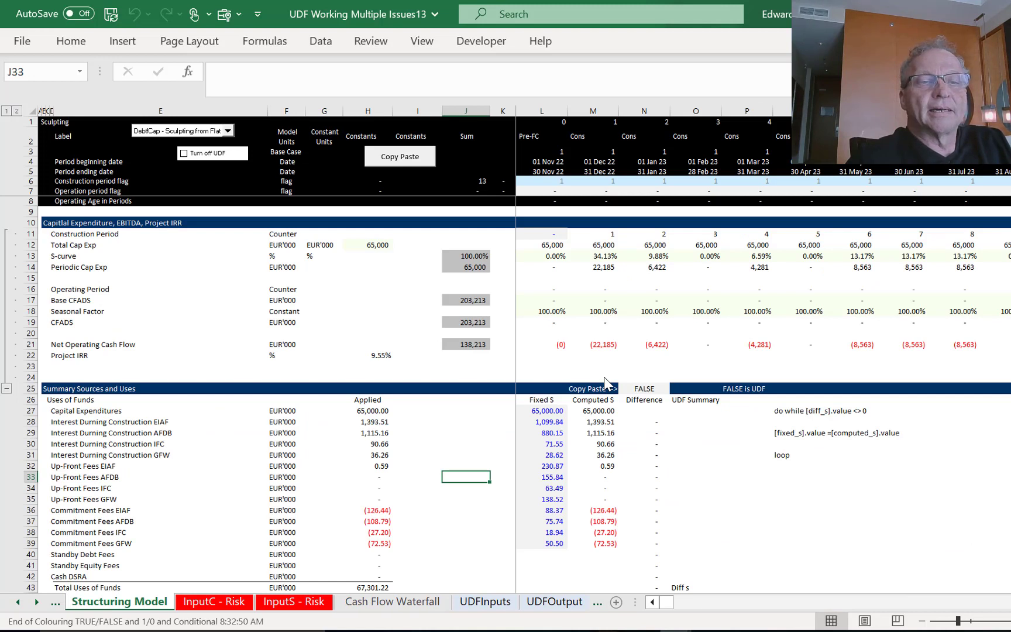
Compare the fixed and computed Interest During Construction EIAF cells in the Summary Sources and Uses section.
key("Up")
key("Up")
key("Up")
key("Up")
key("Up")
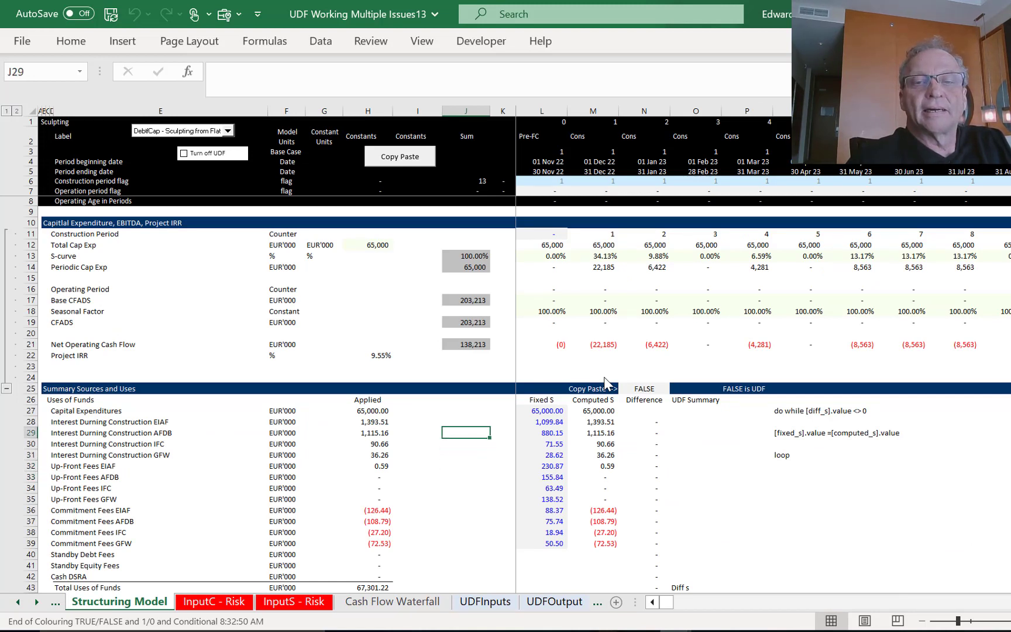
key("Right")
key("Right")
key("Right")
key("Left")
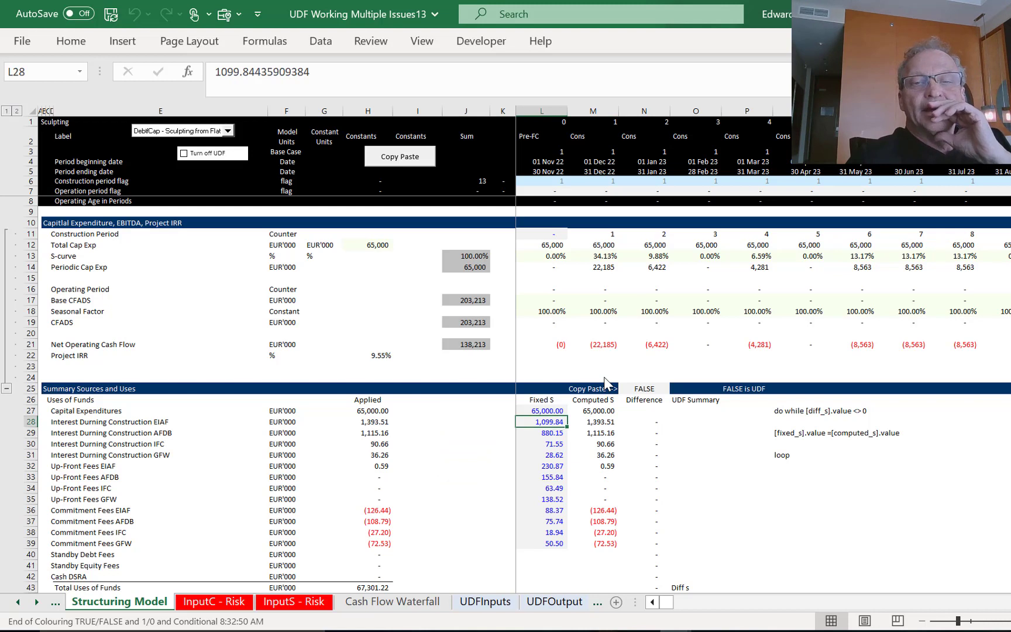
key("Right")
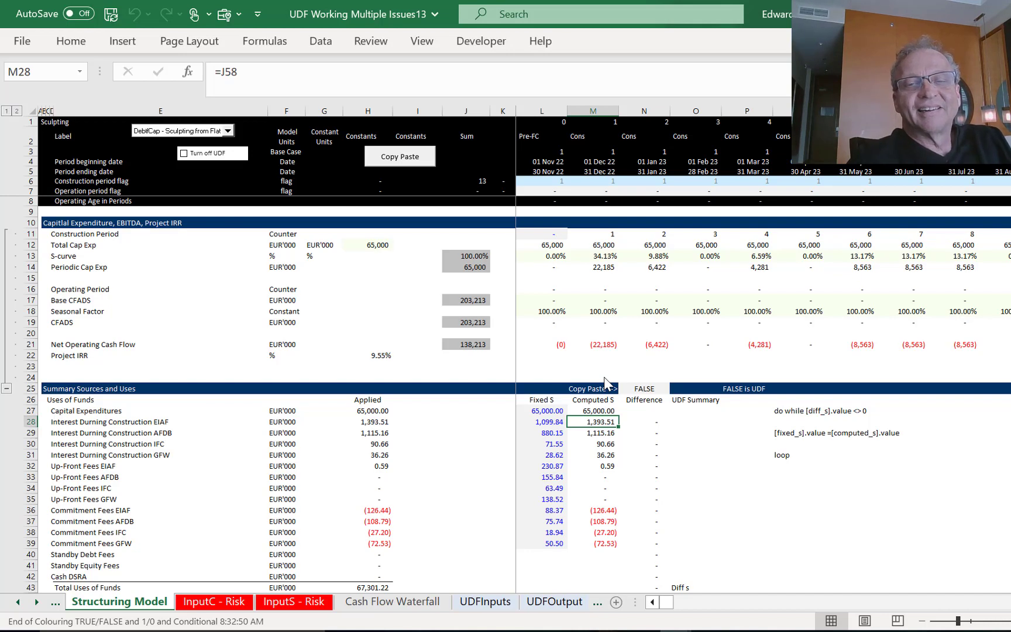
Glance at the InputC - Risk sheet, return to the Structuring Model sheet and turn off the UDF.
key("ctrl+Page_Down")
key("ctrl+Page_Down")
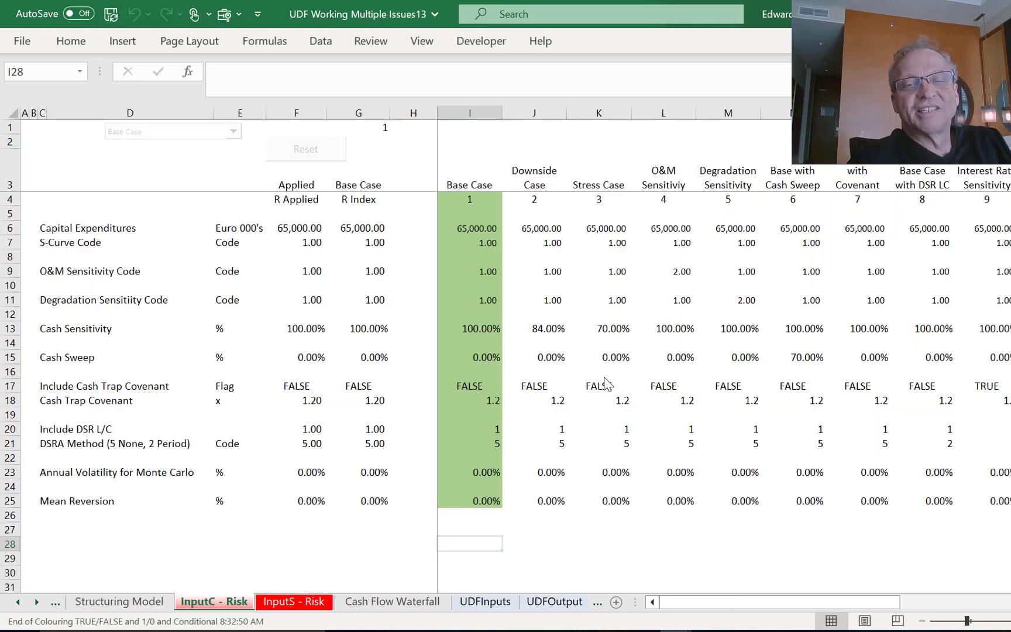
key("ctrl+Page_Down")
key("ctrl+Page_Up")
key("ctrl+Page_Up")
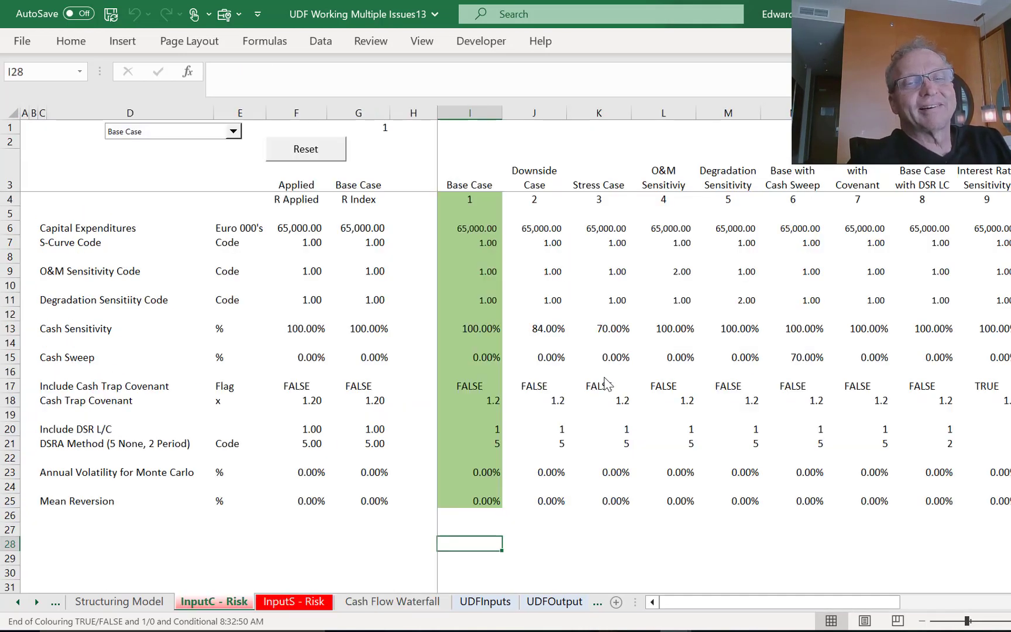
key("ctrl+Page_Up")
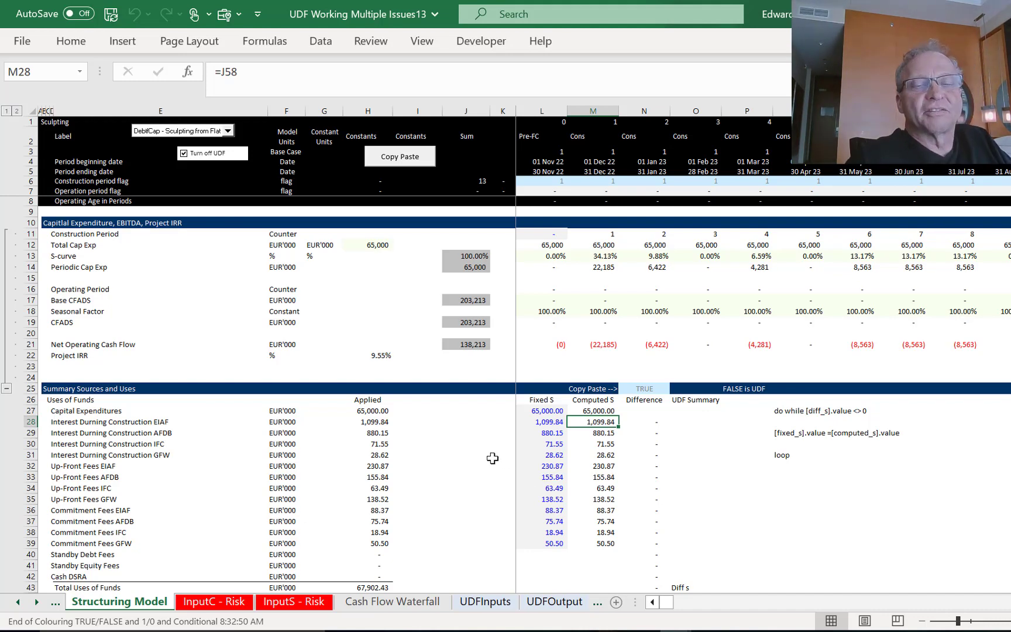
Go to the UDFInputs sheet and review the report flags from Debt_Sizing_Detail_Report down to Sculpting_Detail_Report.
key("ctrl+Page_Down")
key("ctrl+Page_Down")
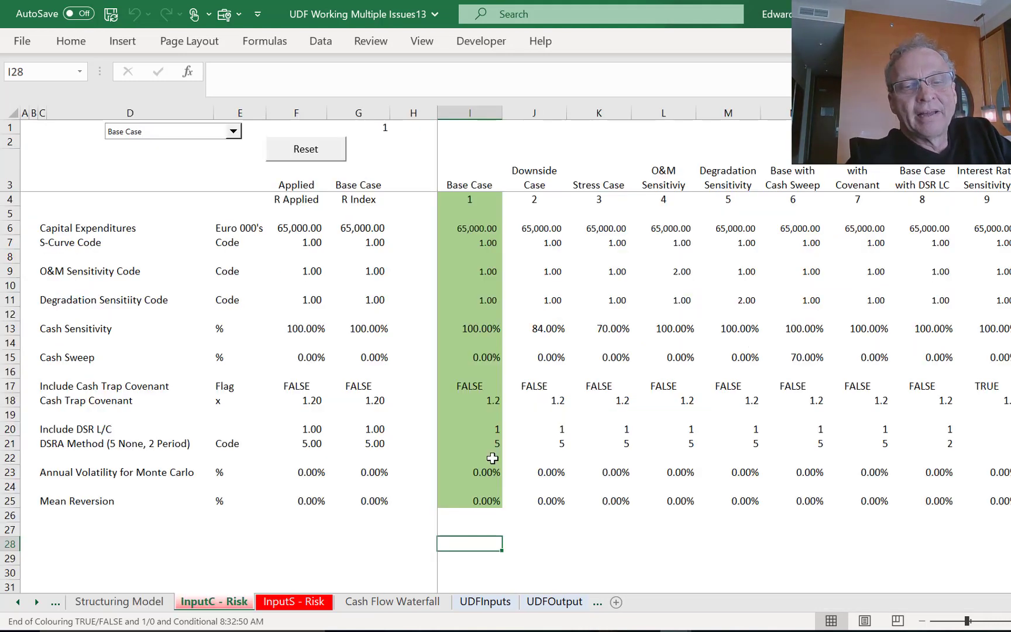
key("ctrl+Page_Down")
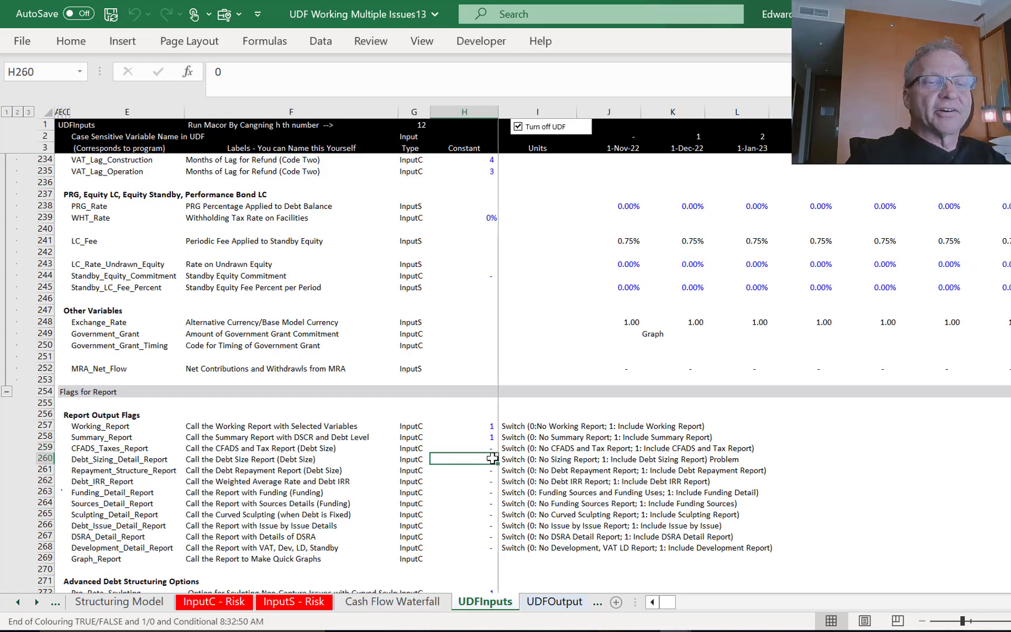
left_click(492, 458)
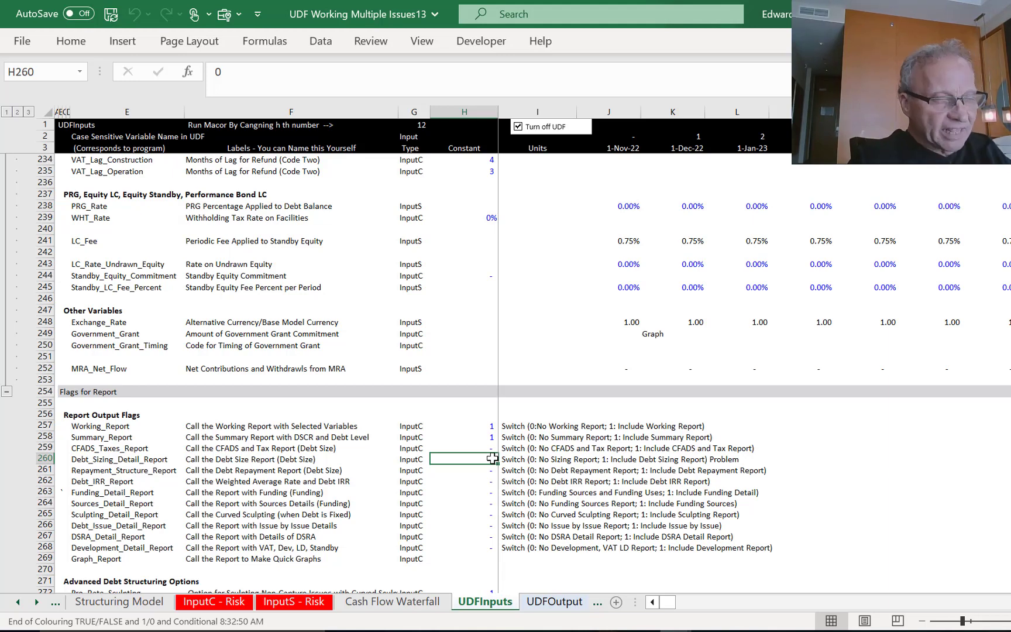
key("Down")
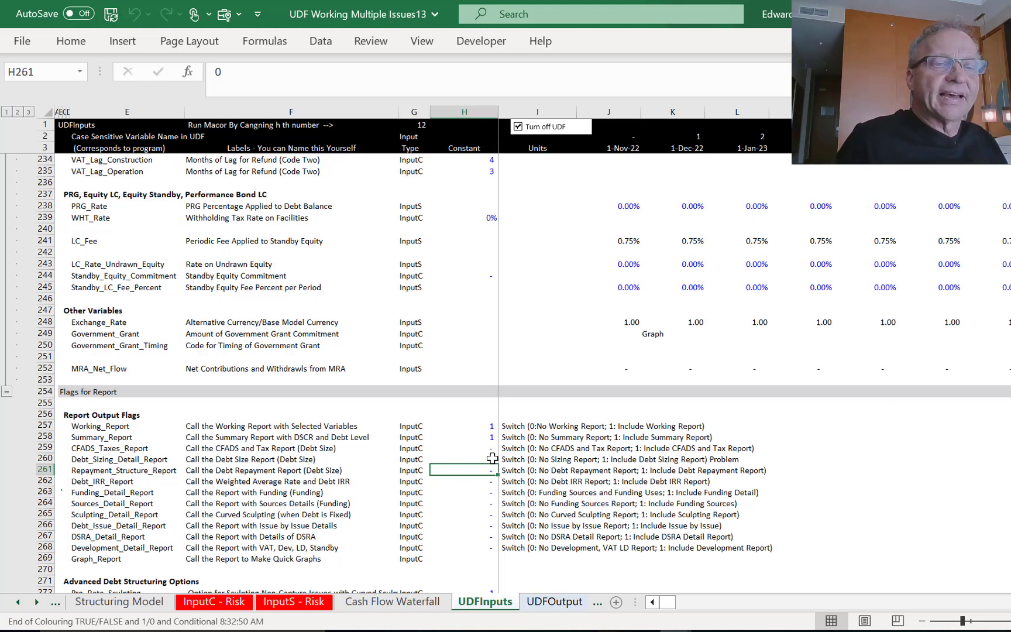
key("Down")
key("Down")
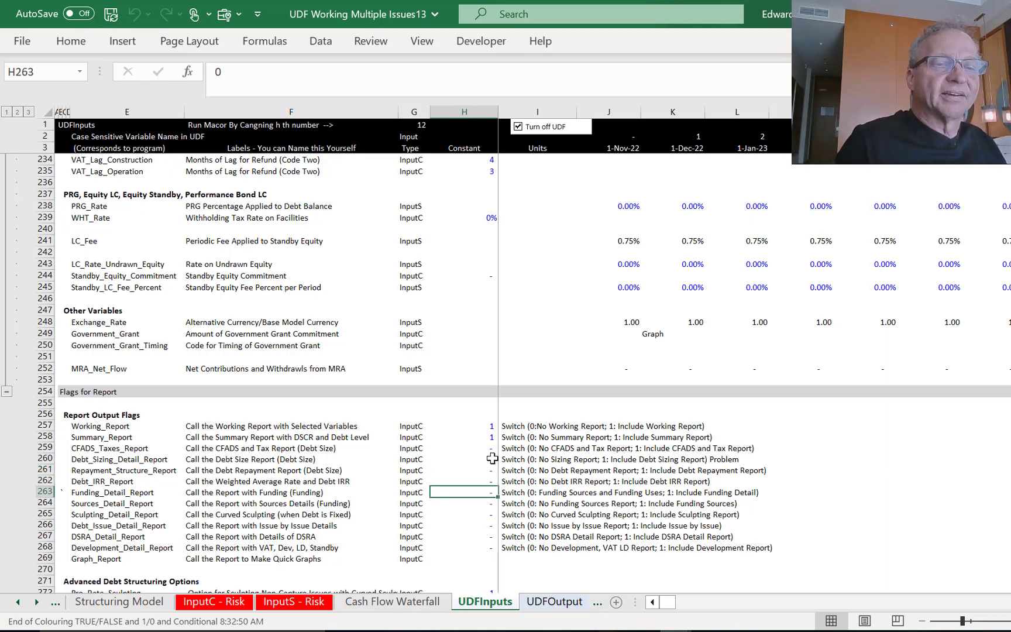
key("Down")
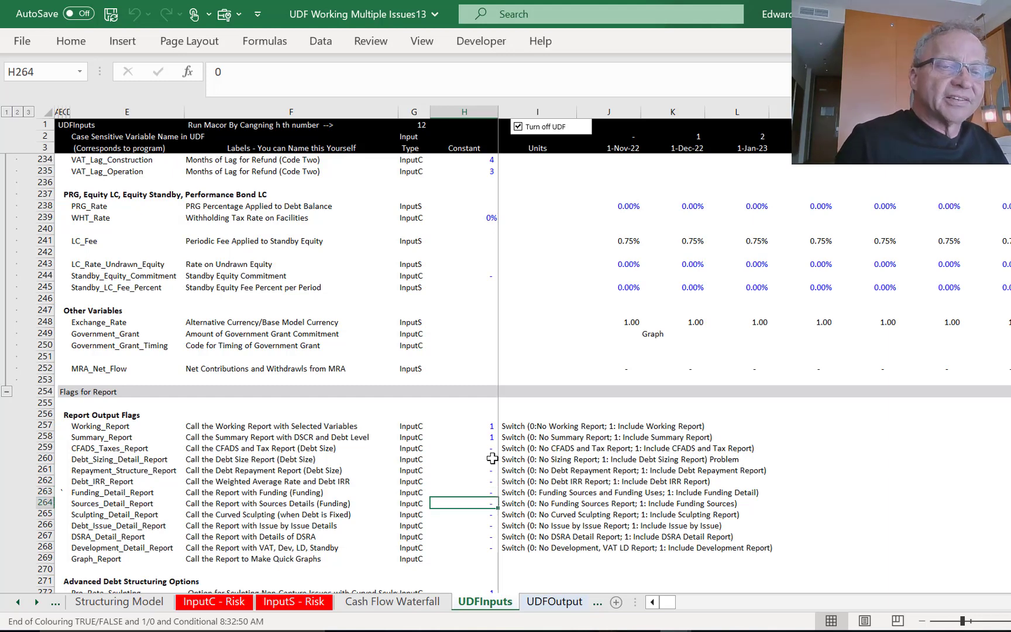
key("Down")
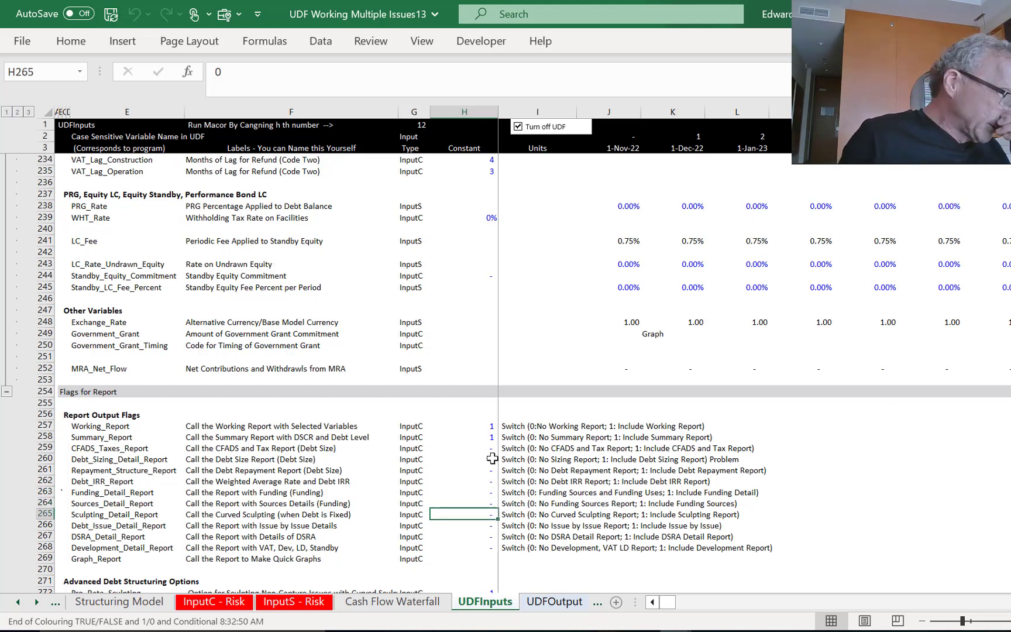
Set the Summary_Report output flag to 0 to exclude the summary report.
key("Up")
key("Up")
key("Up")
key("Up")
key("Up")
key("Up")
key("Up")
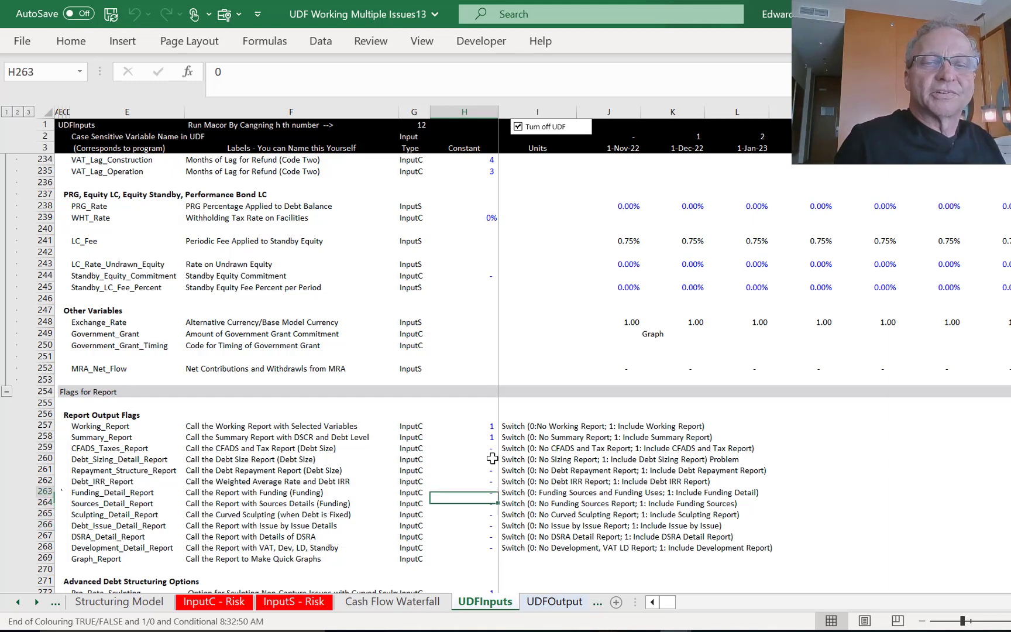
type("0")
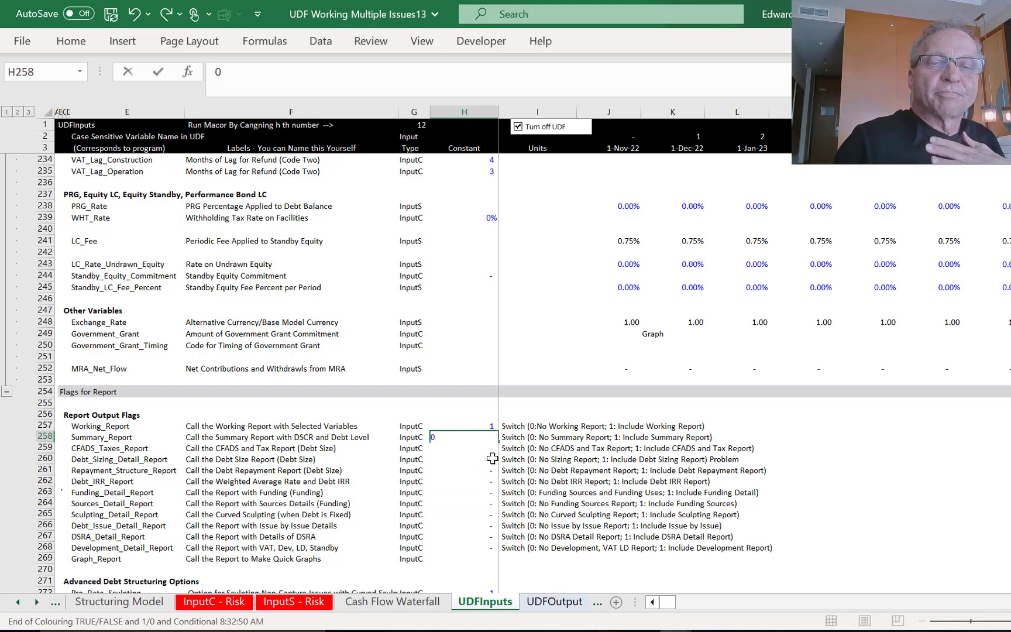
key("Return")
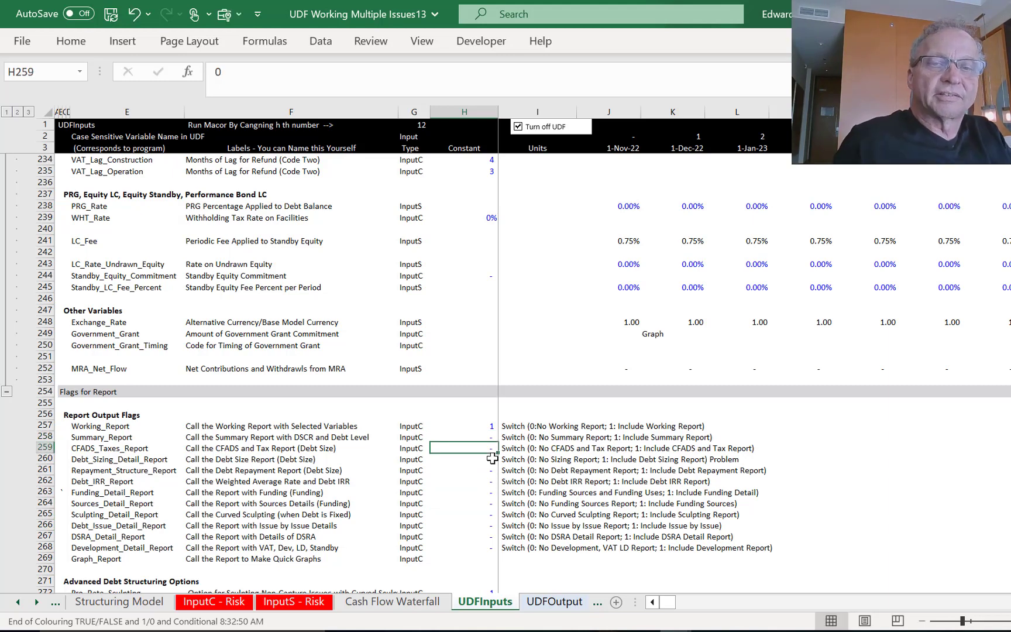
key("Up")
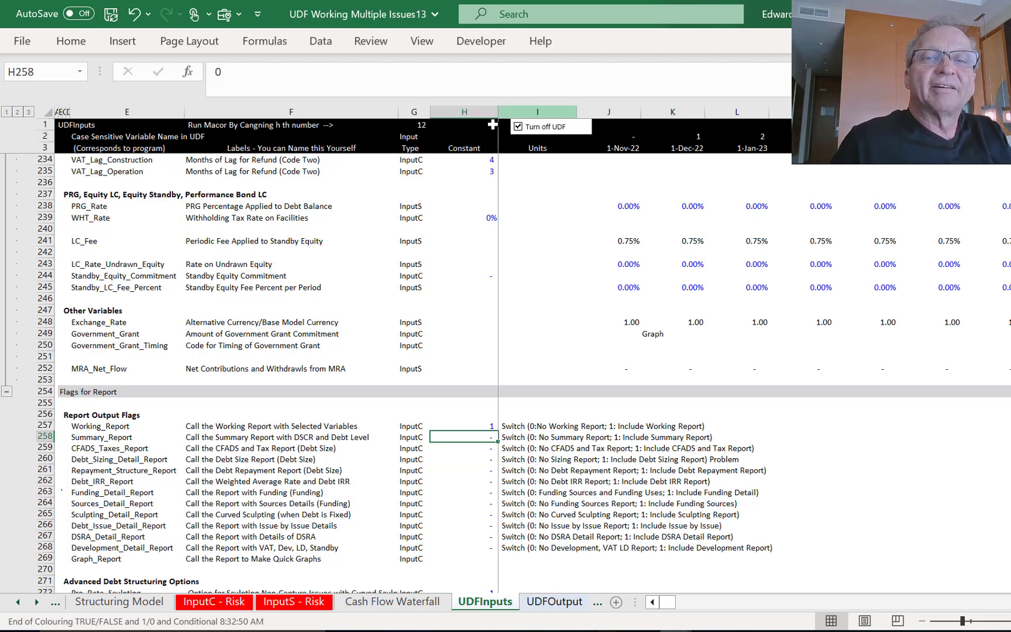
Turn the UDF back on and go to the first rows of the UDFOutput sheet.
left_click(517, 133)
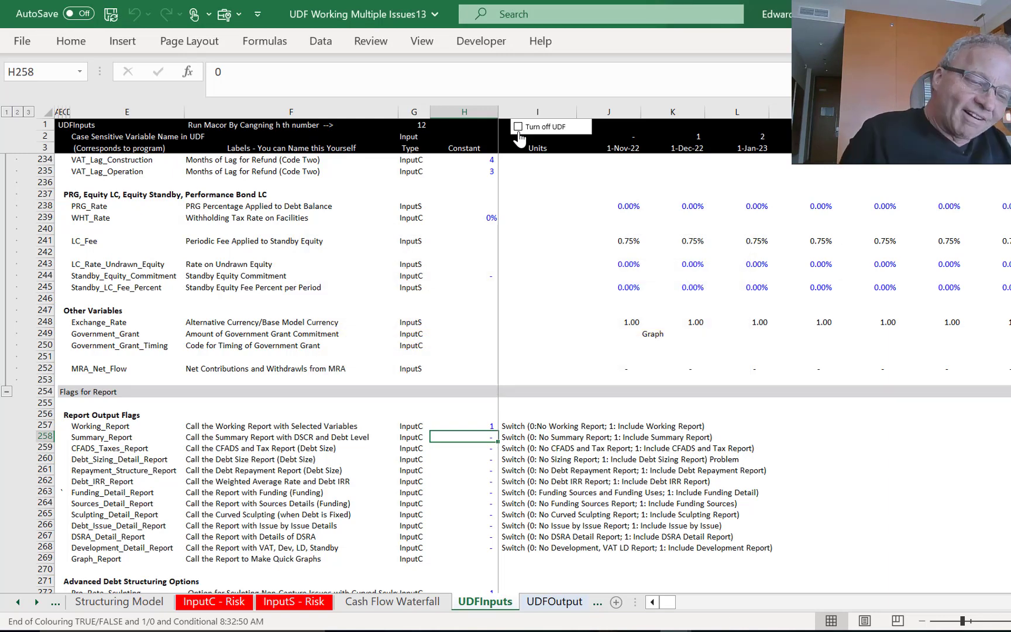
key("ctrl+Page_Down")
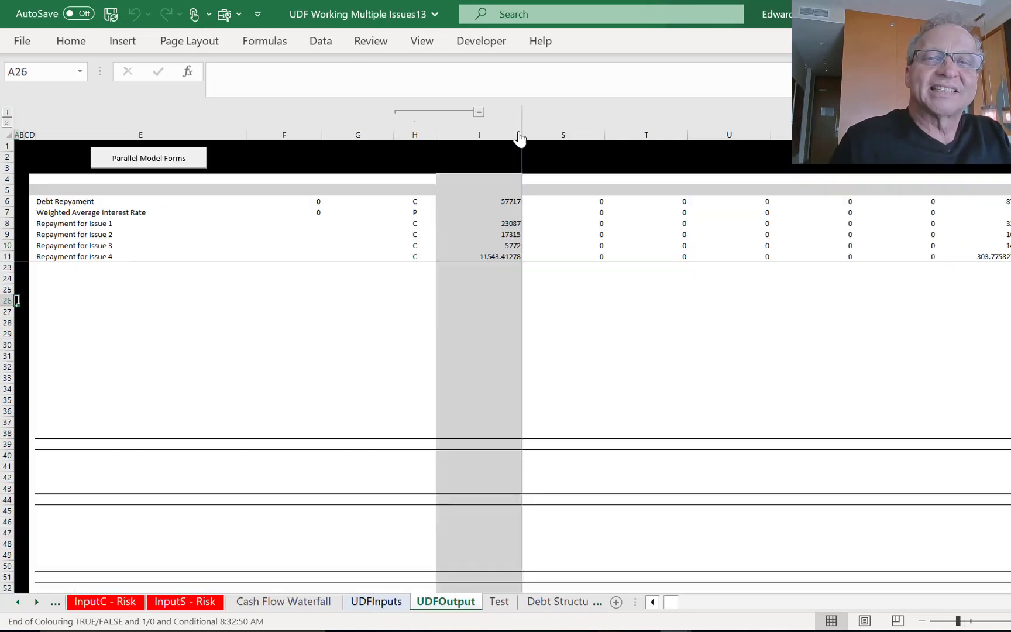
key("Up")
key("Up")
key("Up")
key("Up")
key("Up")
key("Up")
key("Up")
key("Up")
key("Up")
key("Up")
key("Up")
key("Up")
key("Up")
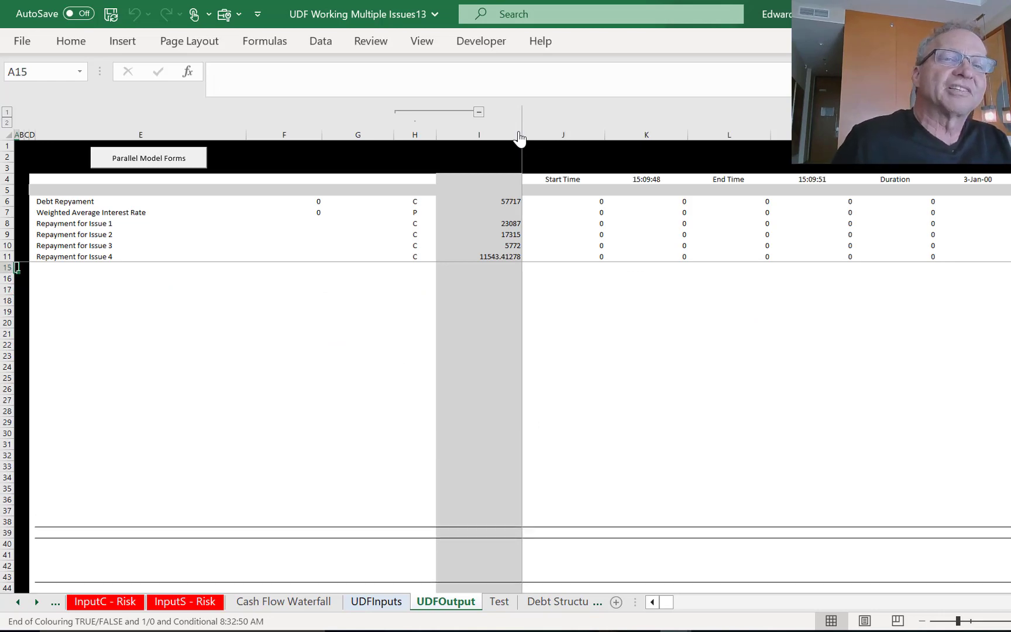
Run the parallel model forms on the UDFOutput sheet, formatting only the working report.
left_click(153, 159)
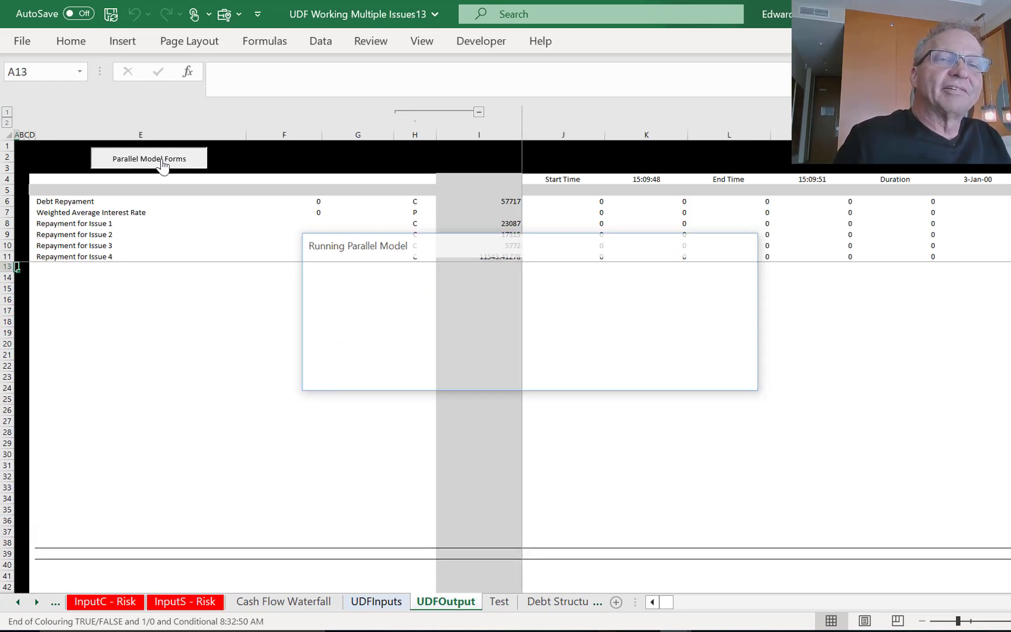
left_click(266, 237)
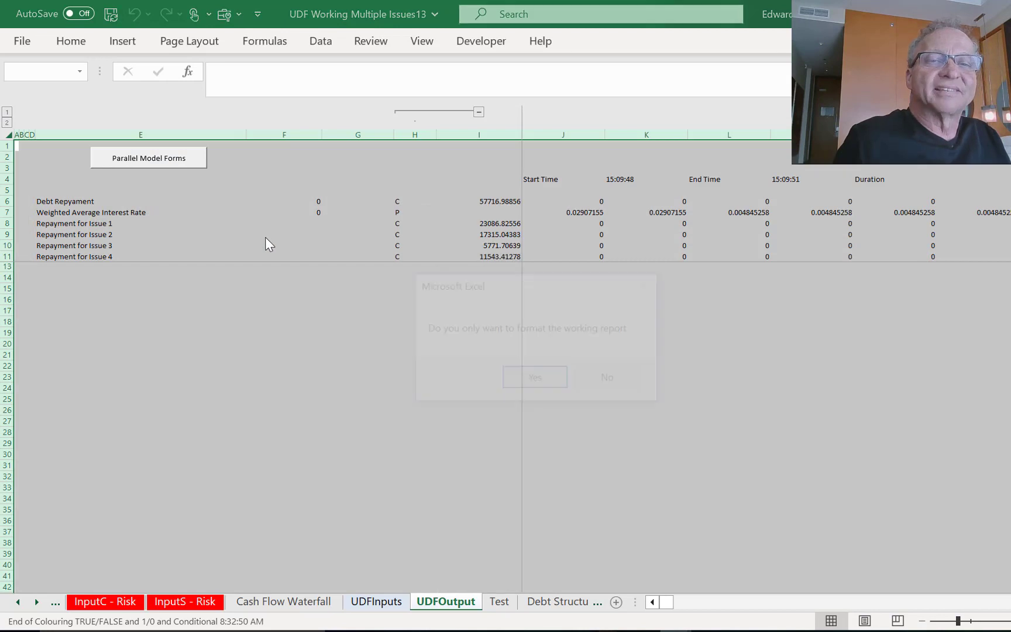
left_click(540, 382)
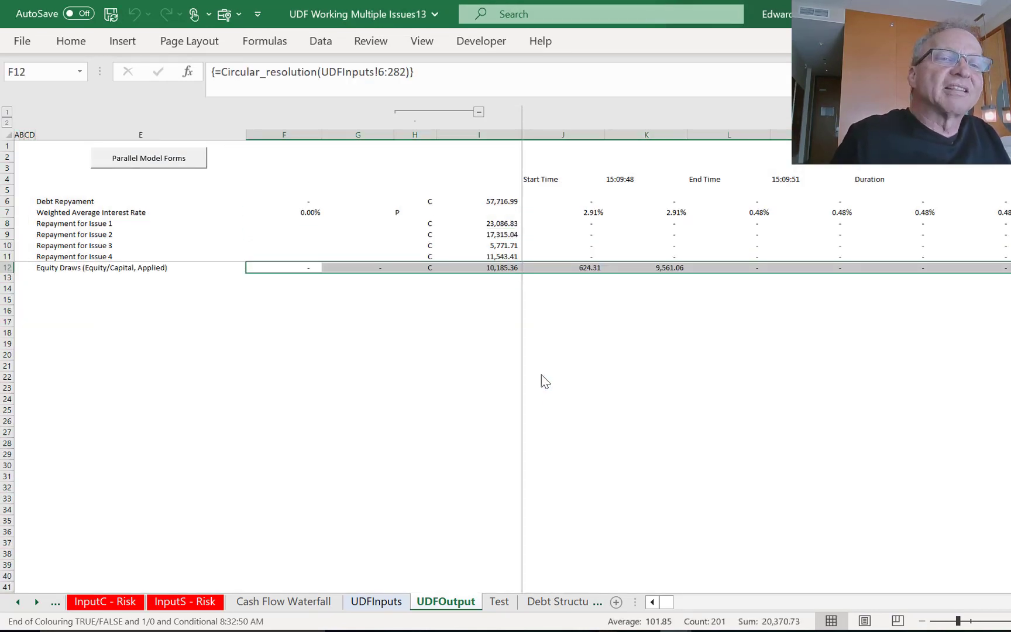
Review the Weighted Average Interest Rate row on the UDFOutput sheet across the periods to column AN.
key("Left")
key("Up")
key("Up")
key("Up")
key("Up")
key("Up")
key("Right")
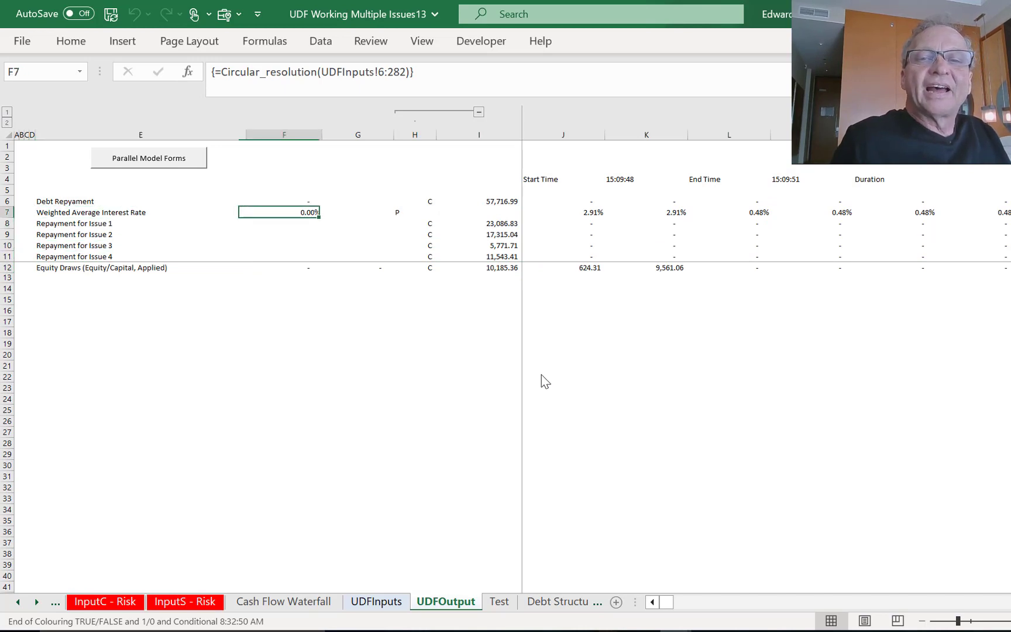
key("Right")
key("Right")
key("Right")
key("Right")
key("Right")
key("Right")
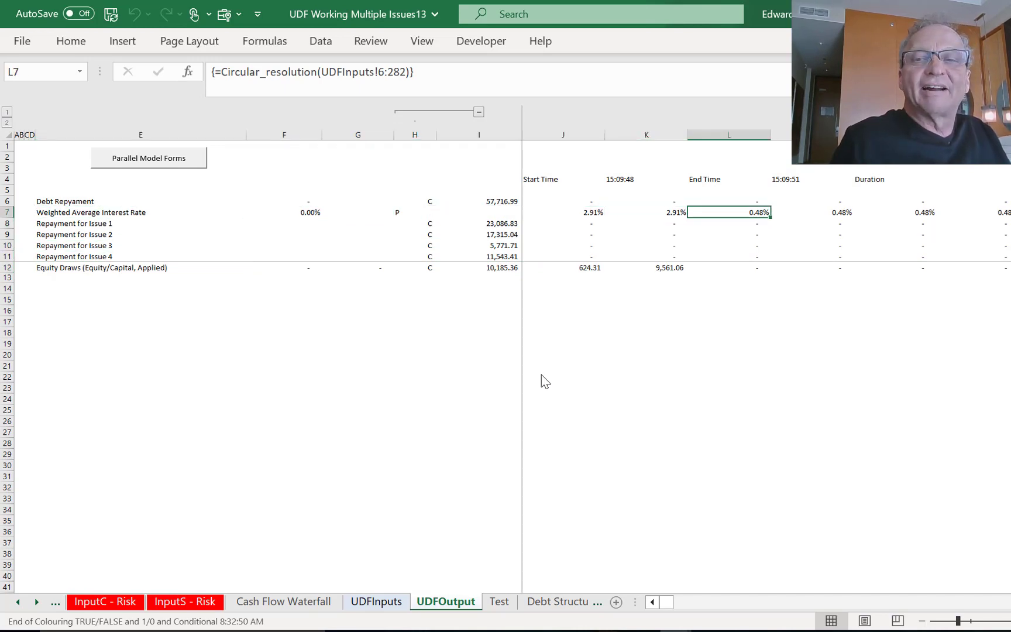
key("Right")
key("Right")
key("Right")
key("Right")
key("Right")
key("Right")
key("Right")
key("Right")
key("Right")
key("Right")
key("Right")
key("Right")
key("Right")
key("Right")
key("Right")
key("Right")
key("Right")
key("Right")
key("Right")
key("Right")
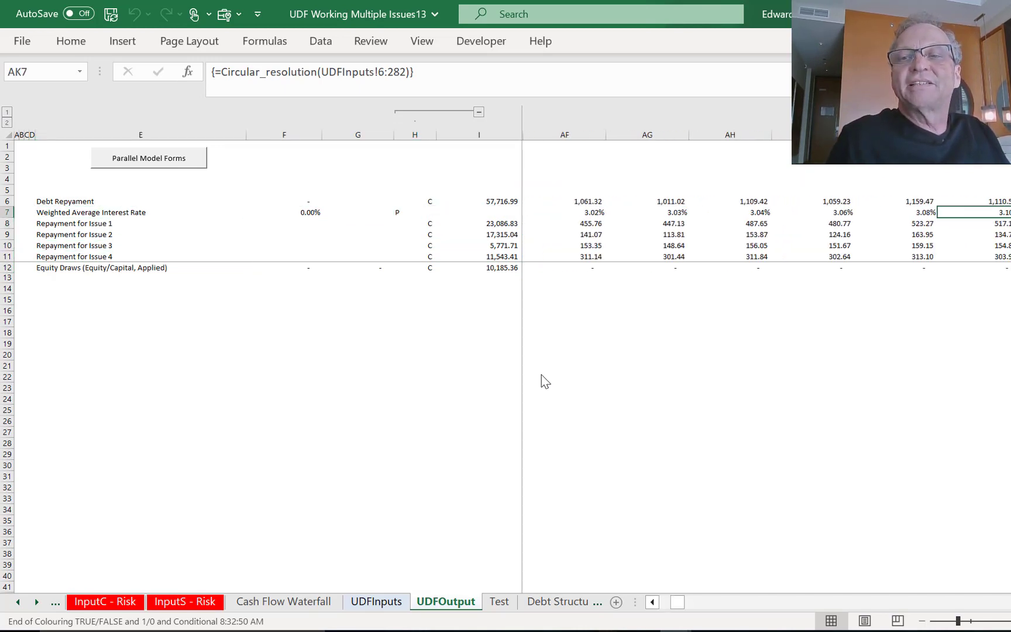
key("Right")
key("Right")
key("Right")
key("Up")
key("Up")
key("Up")
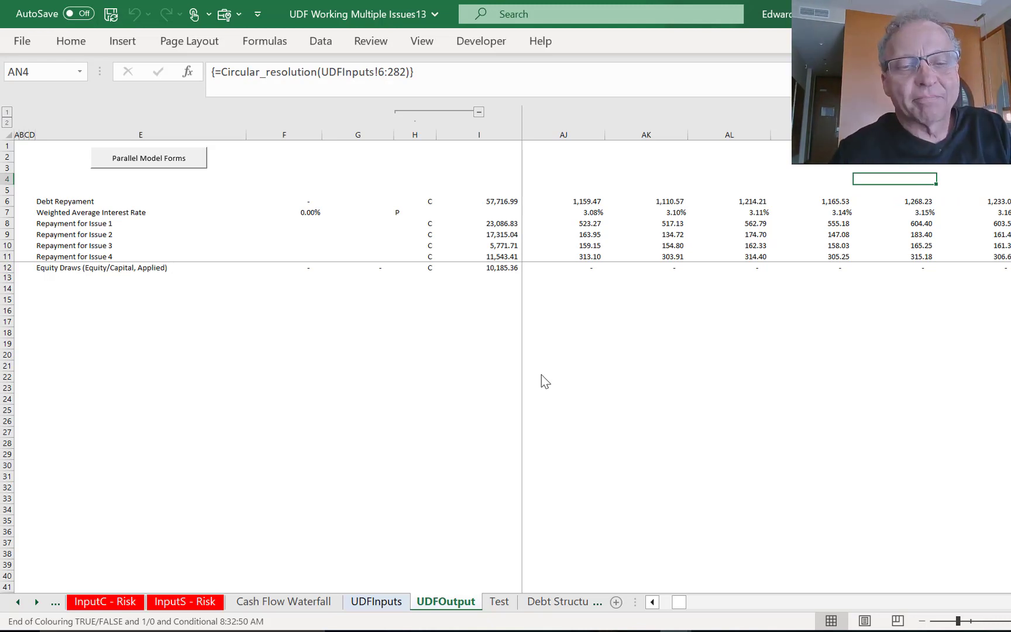
Look from the UDFOutput report back to UDFInputs and browse from its report flags to the General Debt Parameters.
key("ctrl+Page_Up")
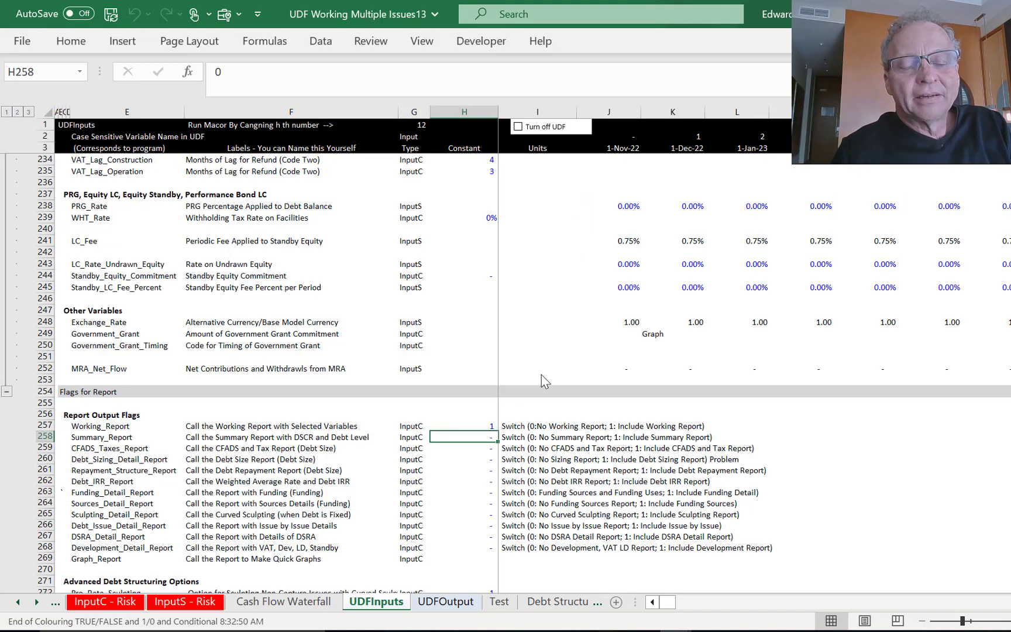
key("ctrl+Page_Down")
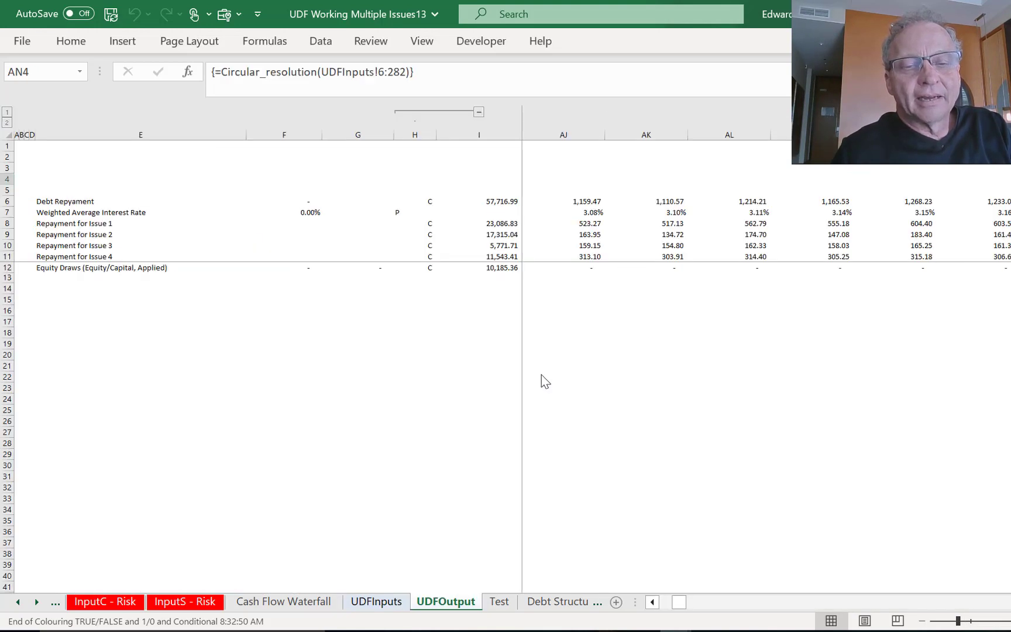
key("ctrl+Page_Up")
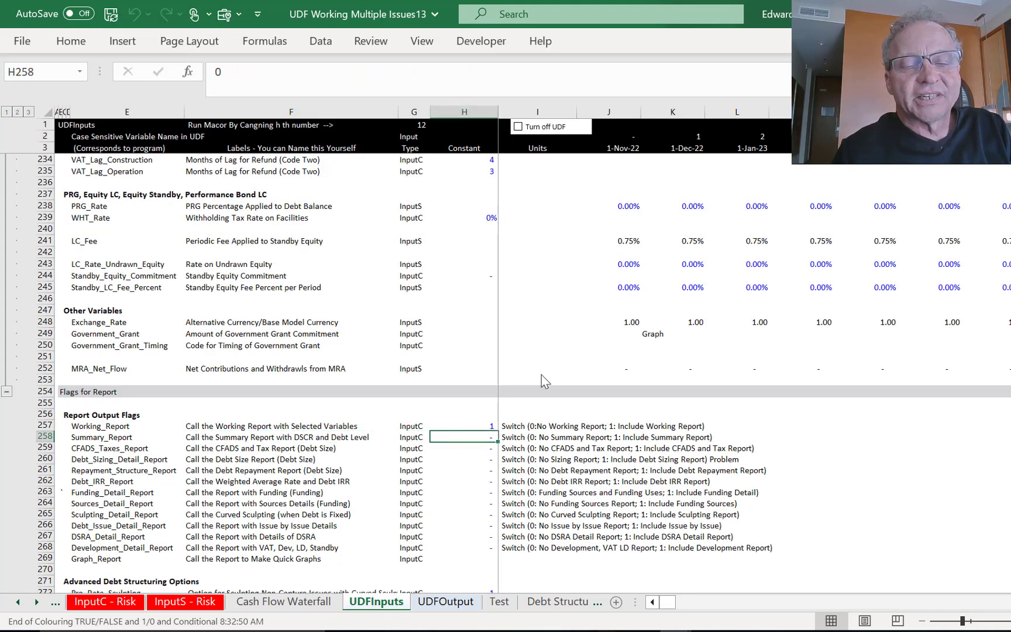
key("Page_Down")
key("Page_Down")
key("Page_Down")
key("Page_Down")
key("Page_Down")
key("ctrl+Up")
key("Page_Up")
key("Page_Up")
key("Page_Up")
key("Page_Up")
key("Page_Up")
key("Page_Up")
key("Page_Up")
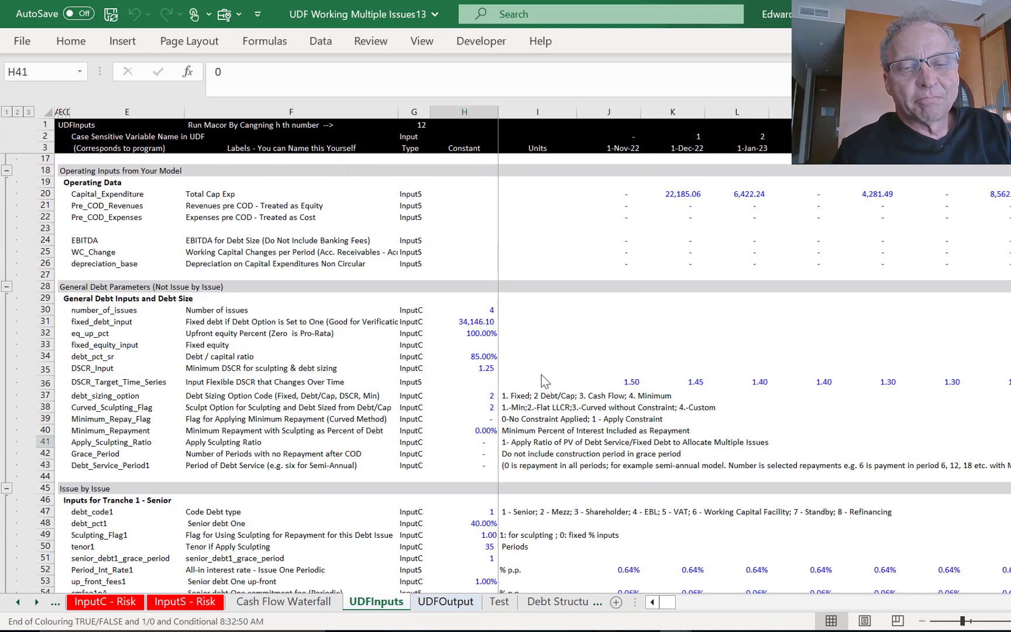
Revisit the UDFOutput report, go to the Debt Structuring sheet and examine its Aggregate Senior Debt Service section.
key("ctrl+Page_Down")
key("Down")
key("Down")
key("Down")
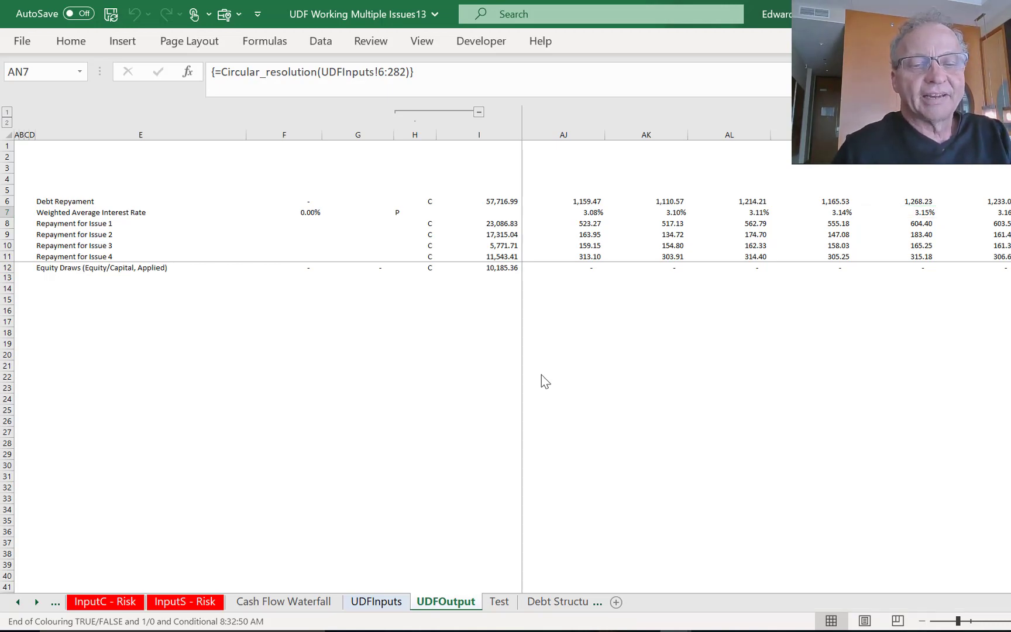
key("ctrl+Page_Down")
key("ctrl+Page_Down")
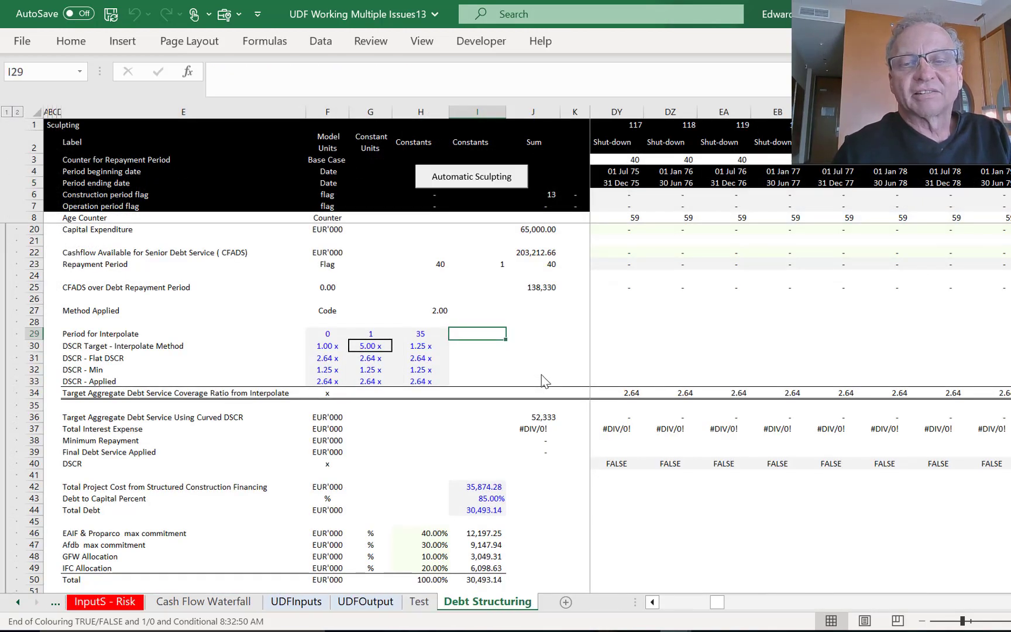
key("Page_Down")
key("Page_Down")
key("Page_Down")
key("Page_Down")
key("Page_Up")
key("Page_Up")
key("Page_Up")
key("Page_Up")
key("Page_Up")
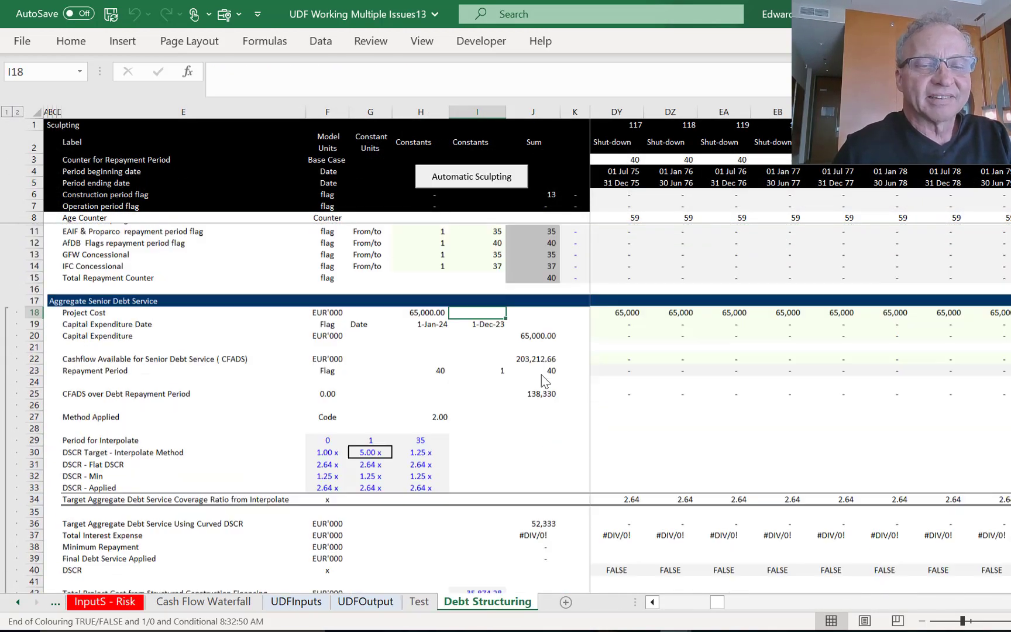
Go back through the Cash Flow Waterfall, risk input and Structuring Model sheets to the InputC - Structure sheet.
key("ctrl+Page_Up")
key("ctrl+Page_Up")
key("ctrl+Page_Up")
key("ctrl+Page_Up")
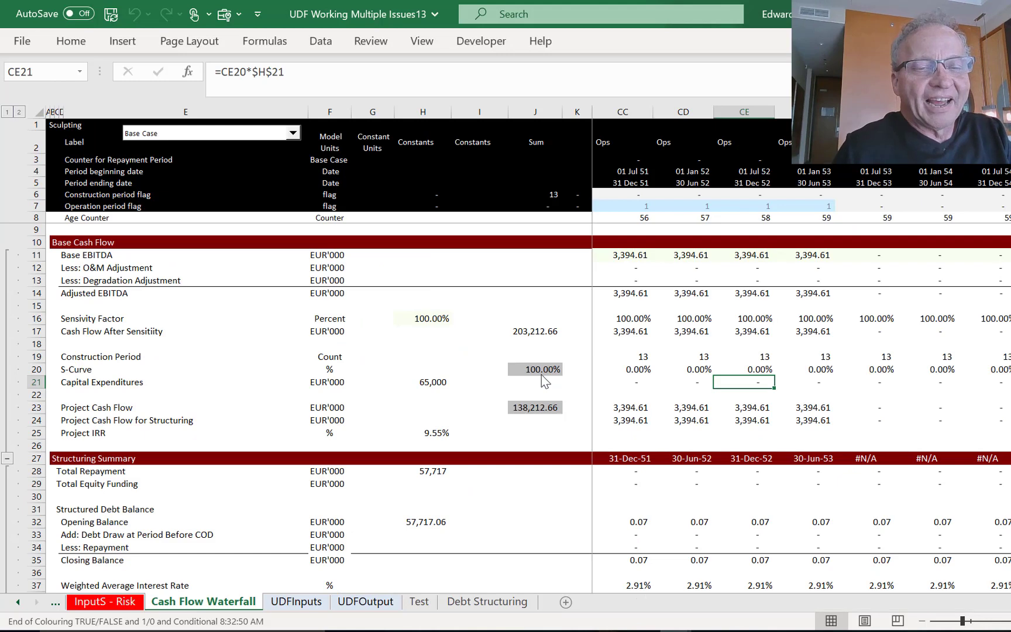
key("ctrl+Page_Up")
key("ctrl+Page_Up")
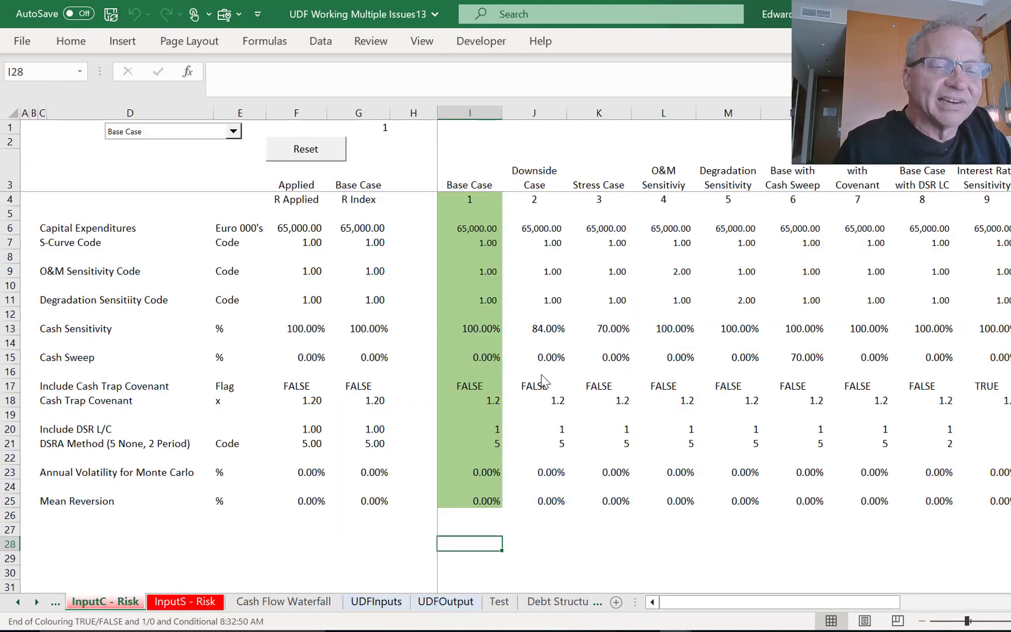
key("ctrl+Page_Up")
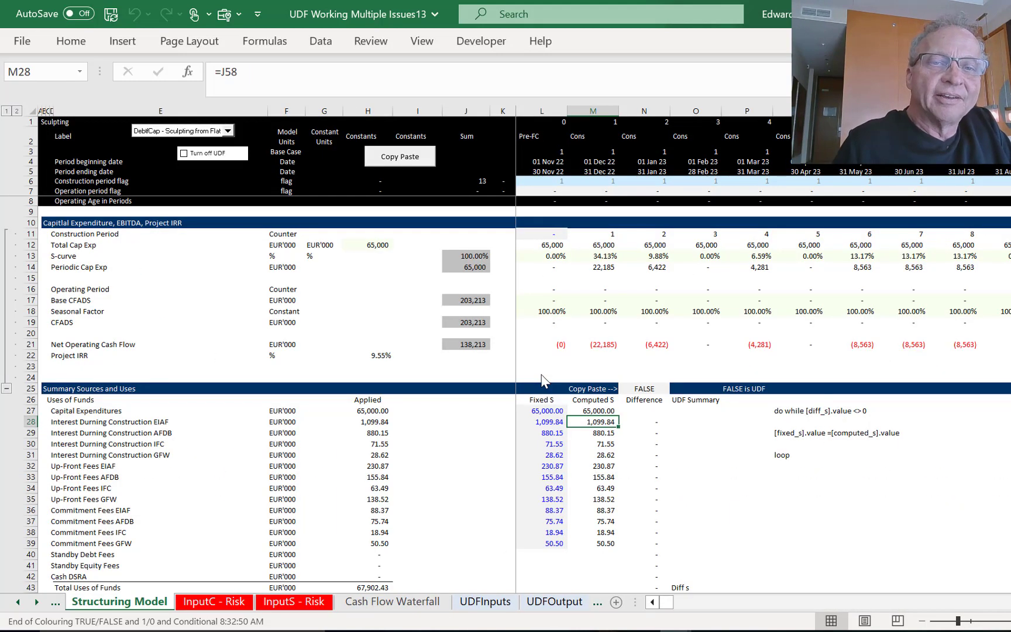
key("ctrl+Page_Up")
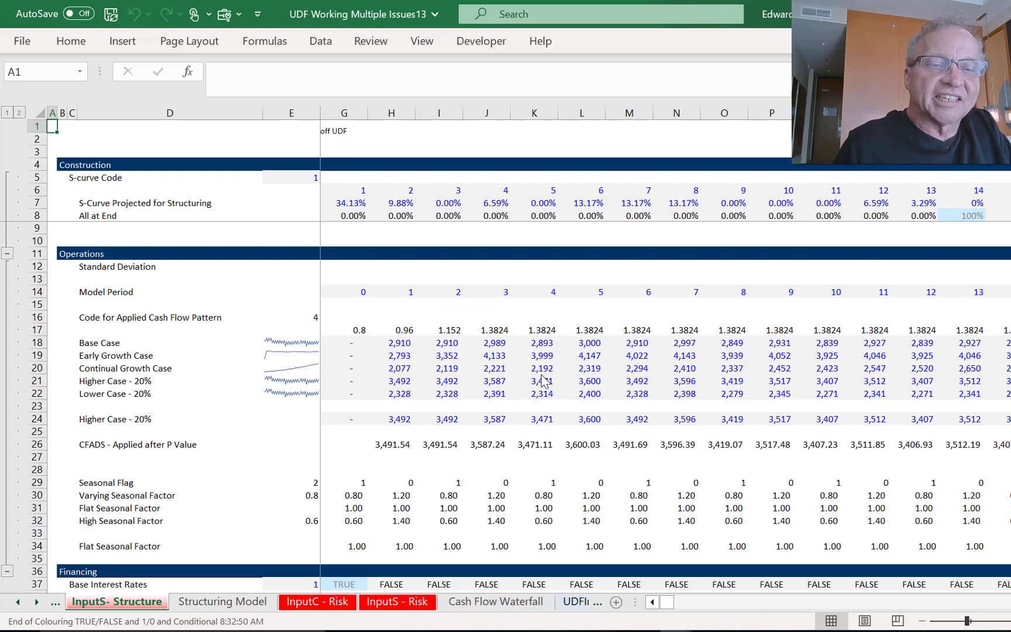
key("ctrl+Page_Up")
key("Left")
key("Right")
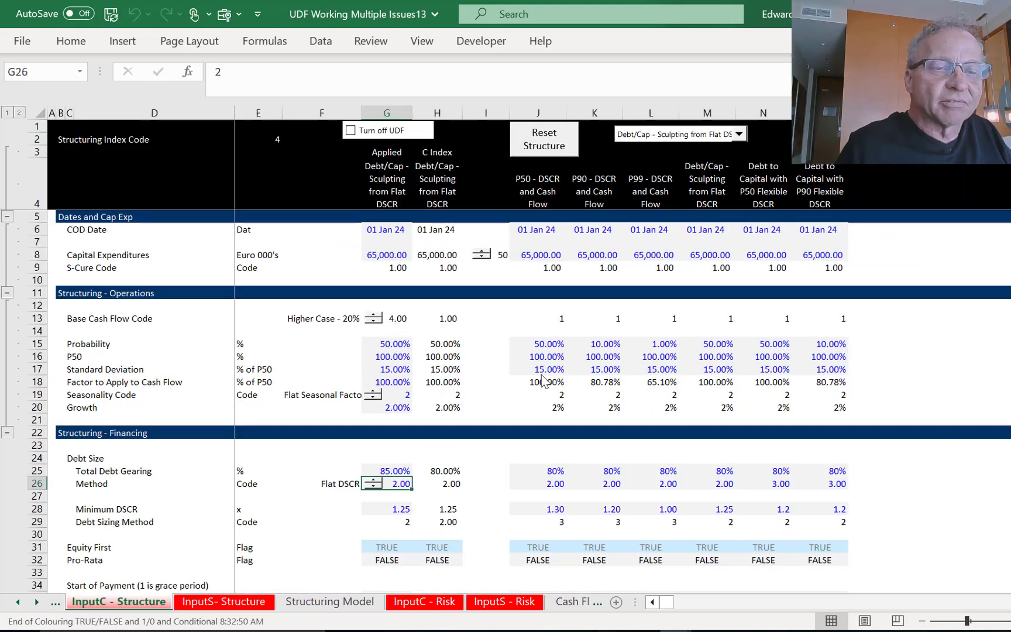
Review the scenario inputs on InputC - Structure from Minimum DSCR down to the IFC end of payment.
key("Down")
key("Down")
key("Right")
key("Right")
key("Right")
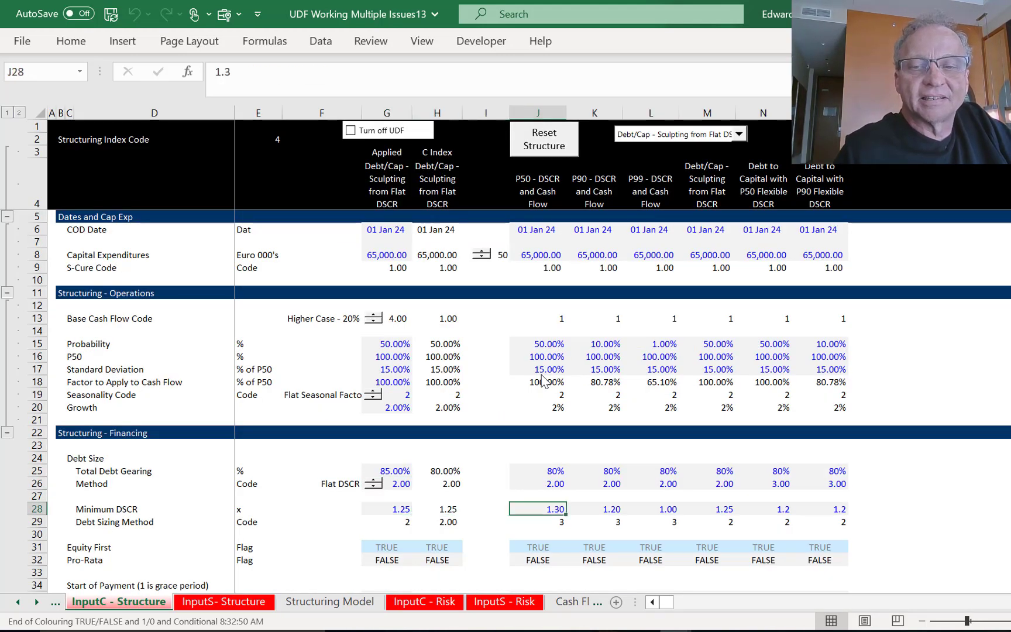
key("Right")
key("Down")
key("Down")
key("Down")
key("Down")
key("Down")
key("Down")
key("Down")
key("Down")
key("Down")
key("Down")
key("Down")
key("Down")
key("Down")
key("Down")
key("Down")
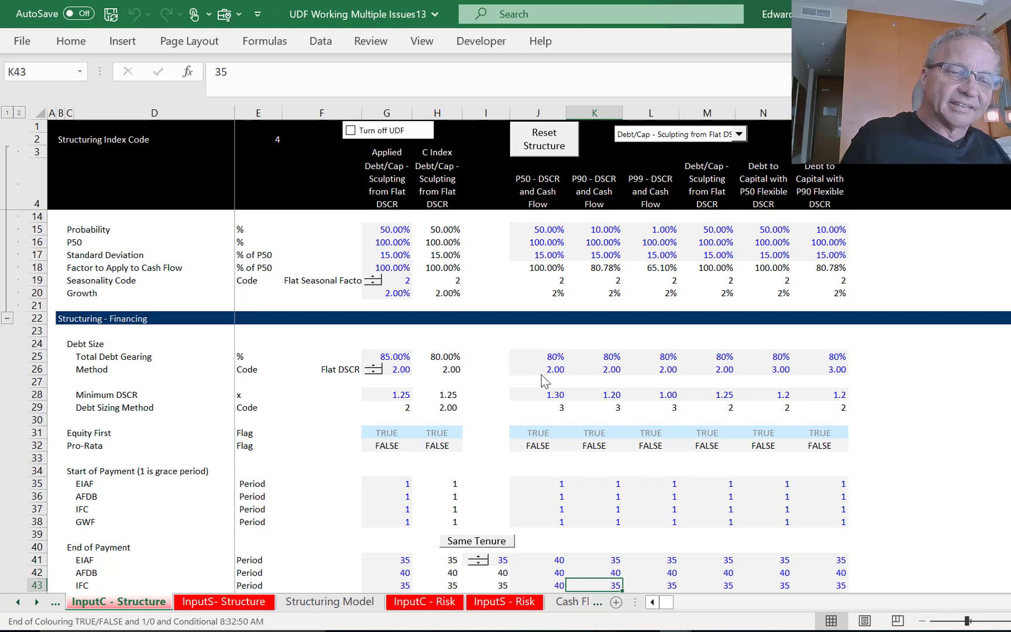
Go to the Summary sheet and set the Debt Sizing case to P50 - DSCR and Cash Flow.
left_click(18, 602)
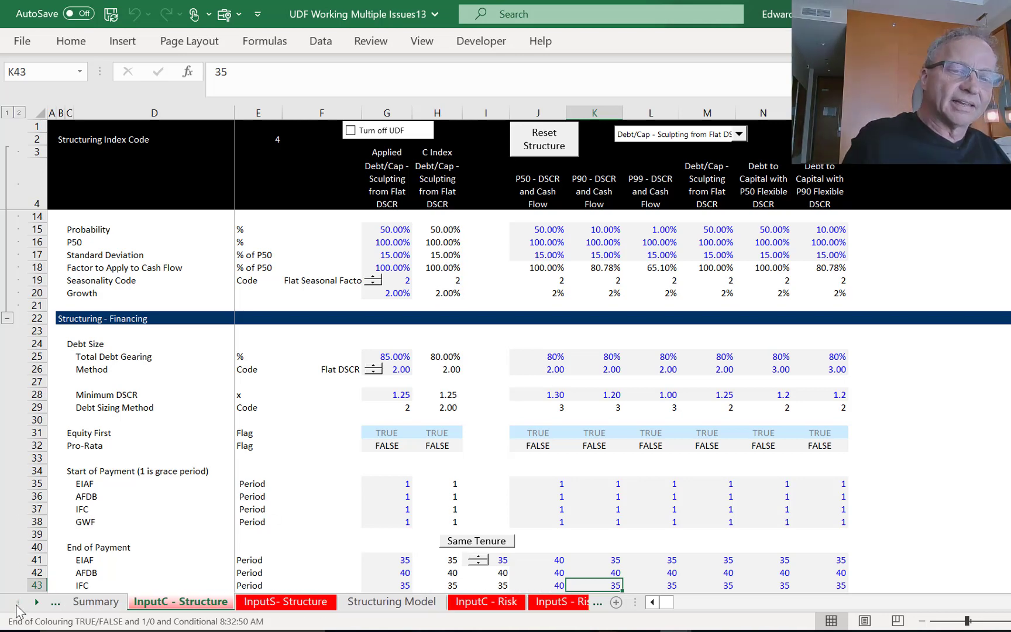
left_click(95, 602)
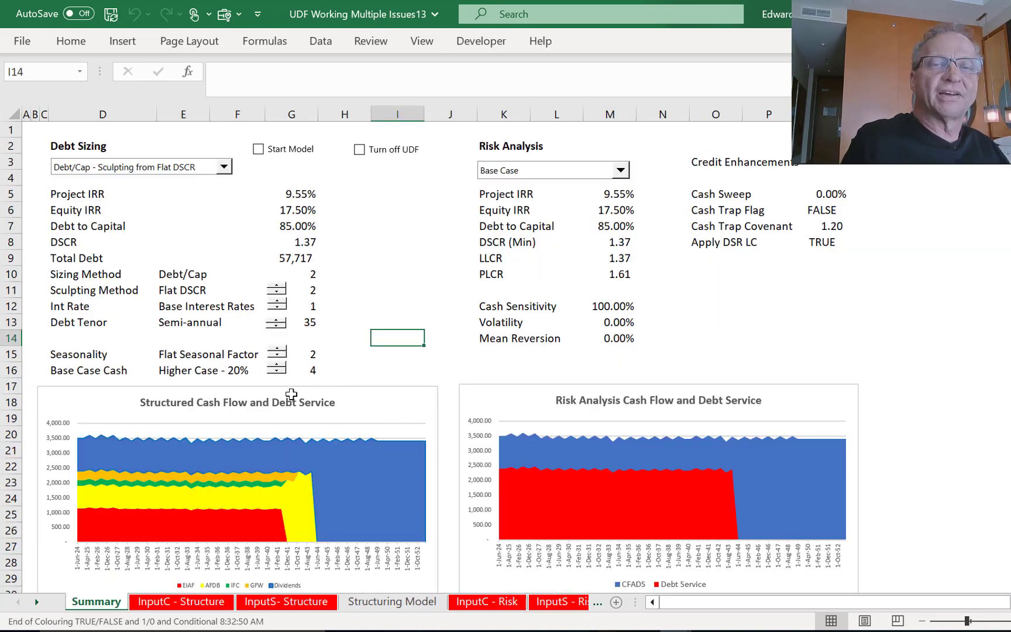
left_click(388, 289)
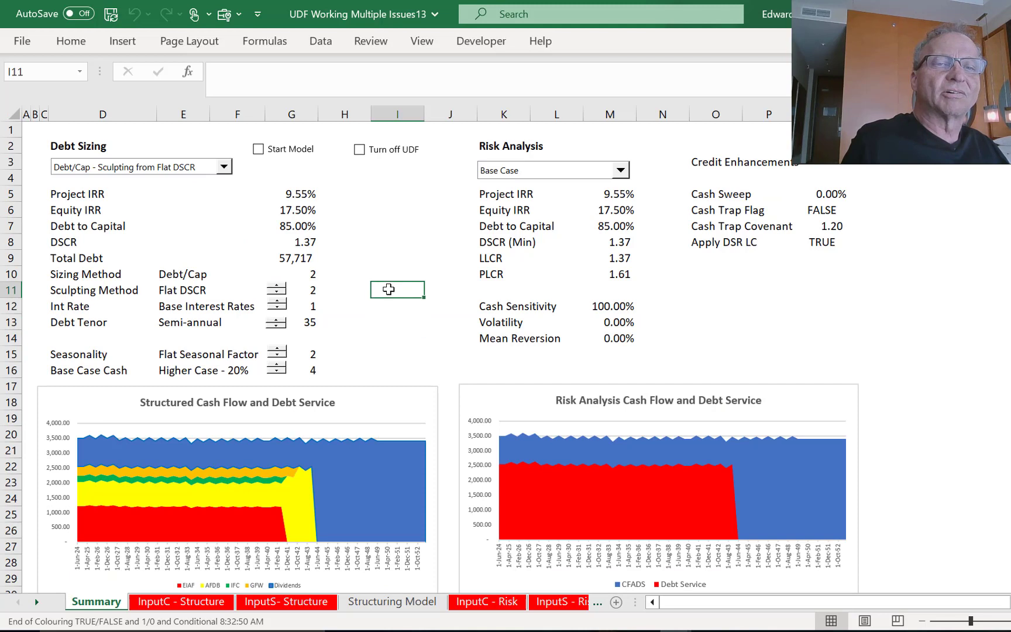
left_click(194, 168)
key("Up")
key("Up")
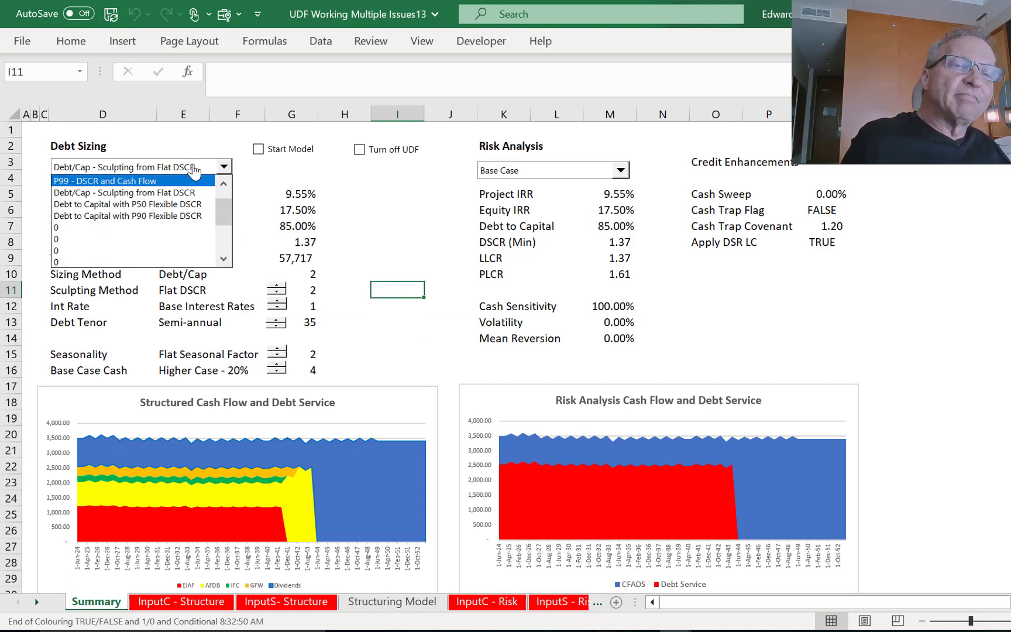
scroll(195, 170, "up", 1)
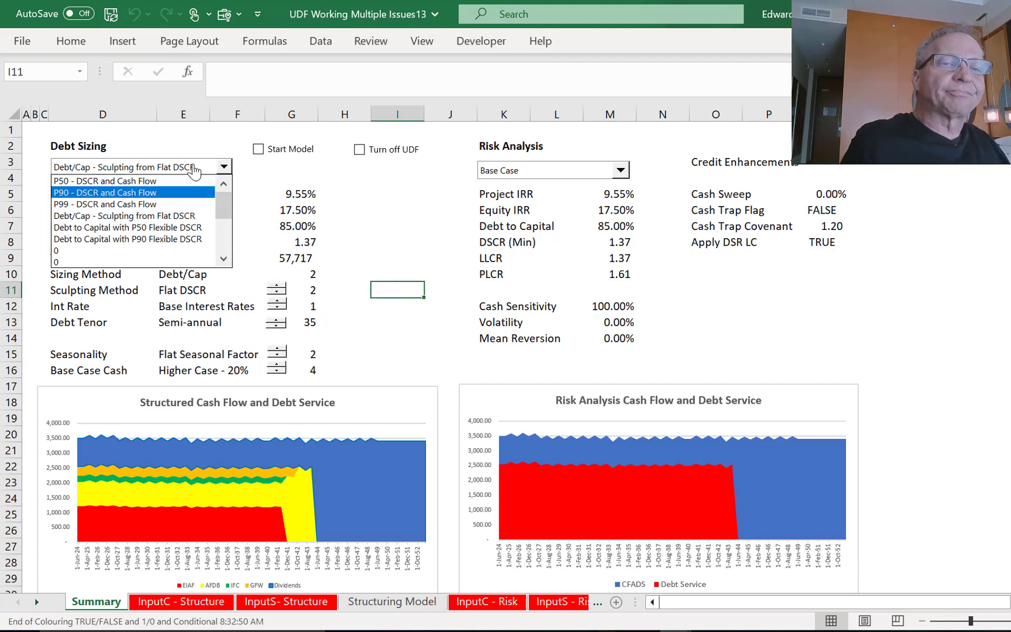
key("Up")
key("Return")
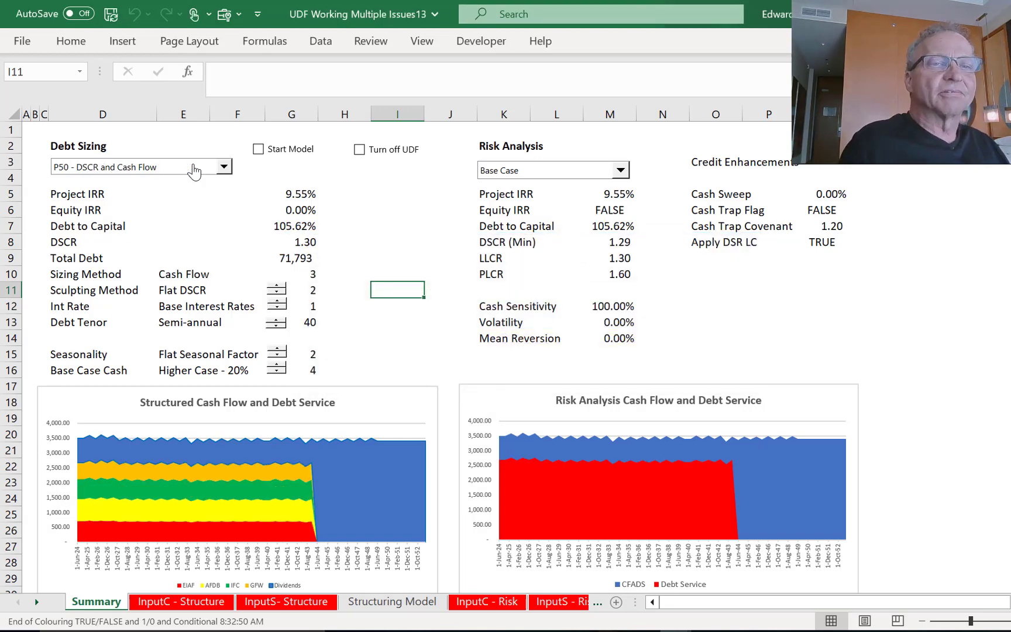
left_click(195, 171)
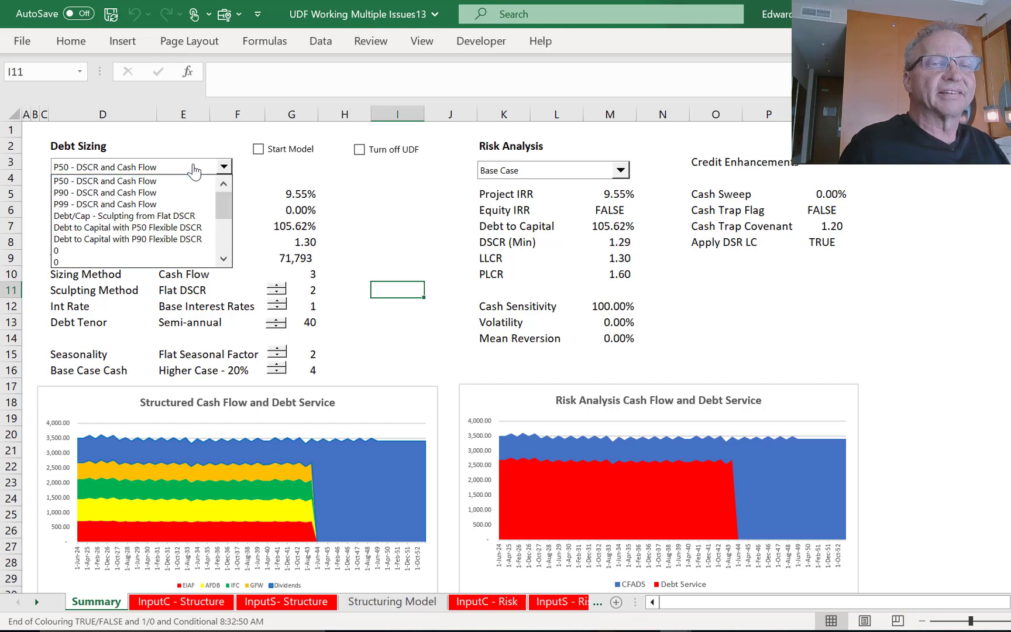
key("Return")
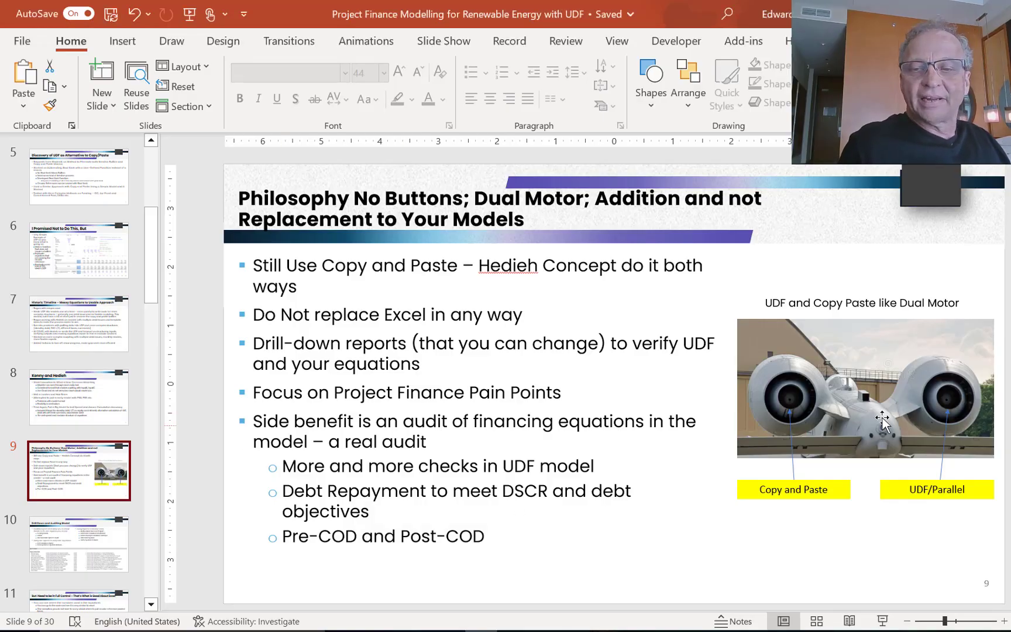
Switch to PowerPoint, present from slide 9 and advance to the "But I Need to be in Full Control" slide.
left_click(882, 621)
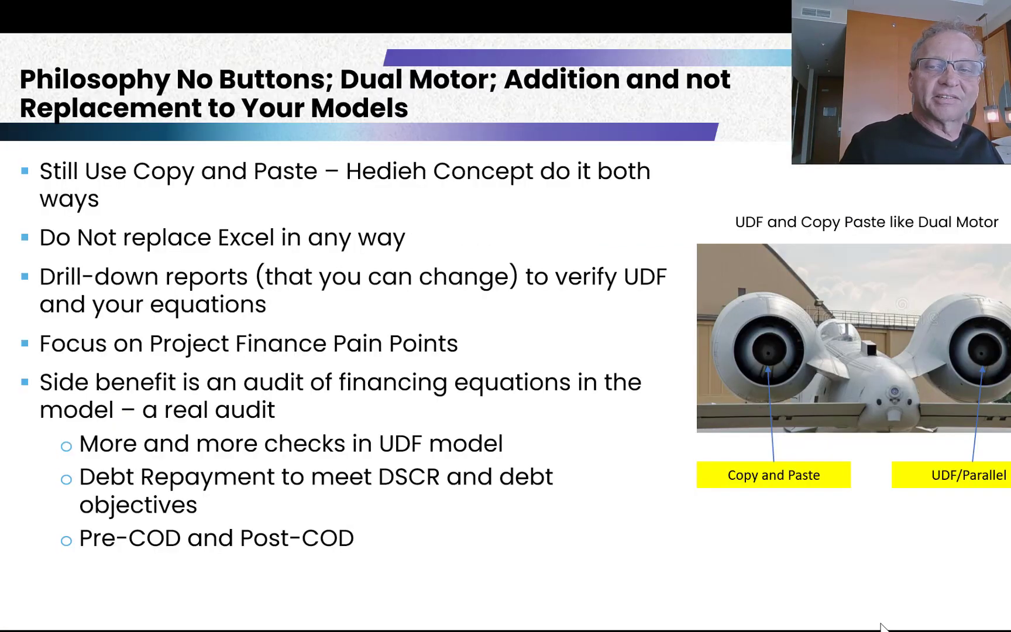
key("Right")
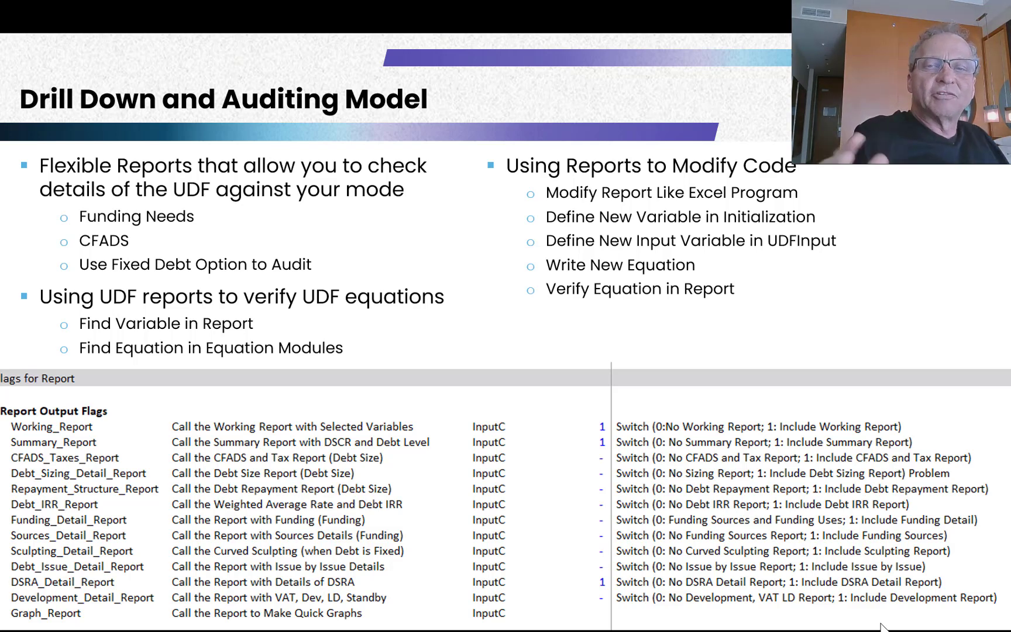
key("Right")
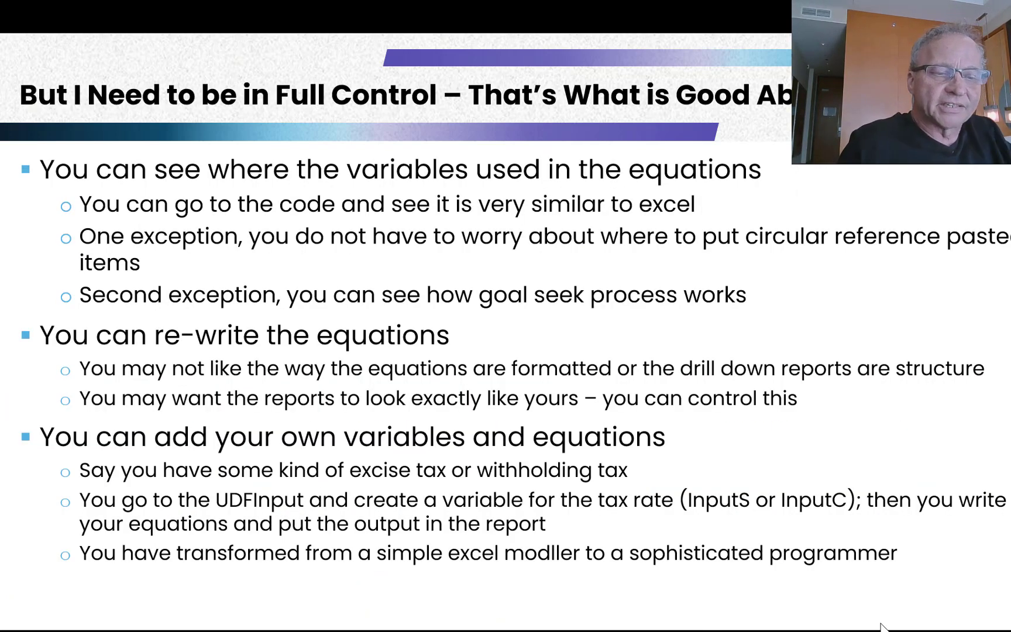
End the slide show, switch to the UDF Working Multiple Issues13 workbook in Excel and review the UDFInputs flags from Construction_Flag to turn_off.
key("Escape")
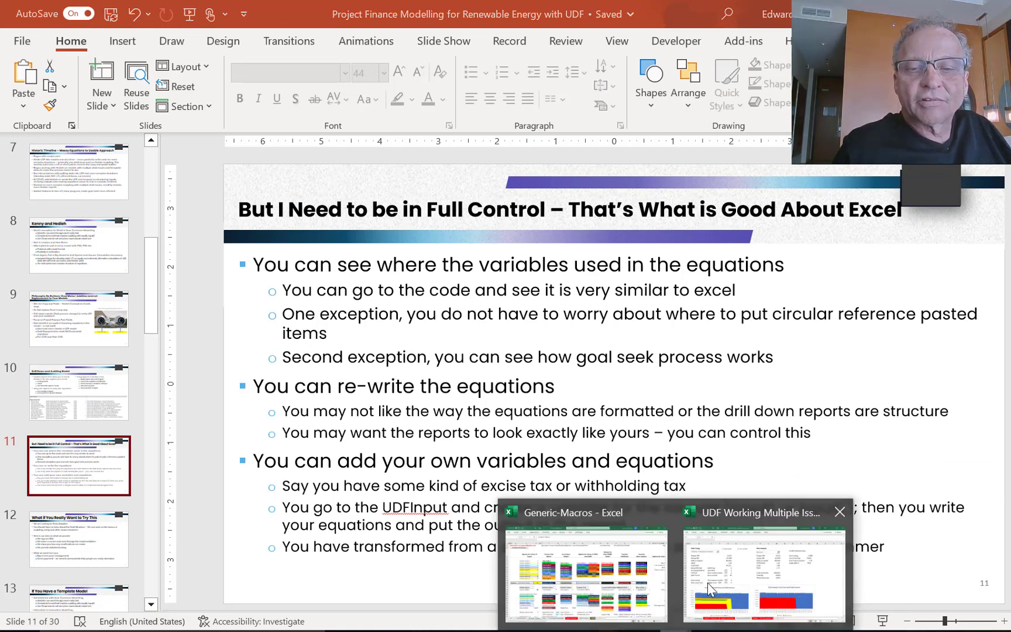
left_click(720, 573)
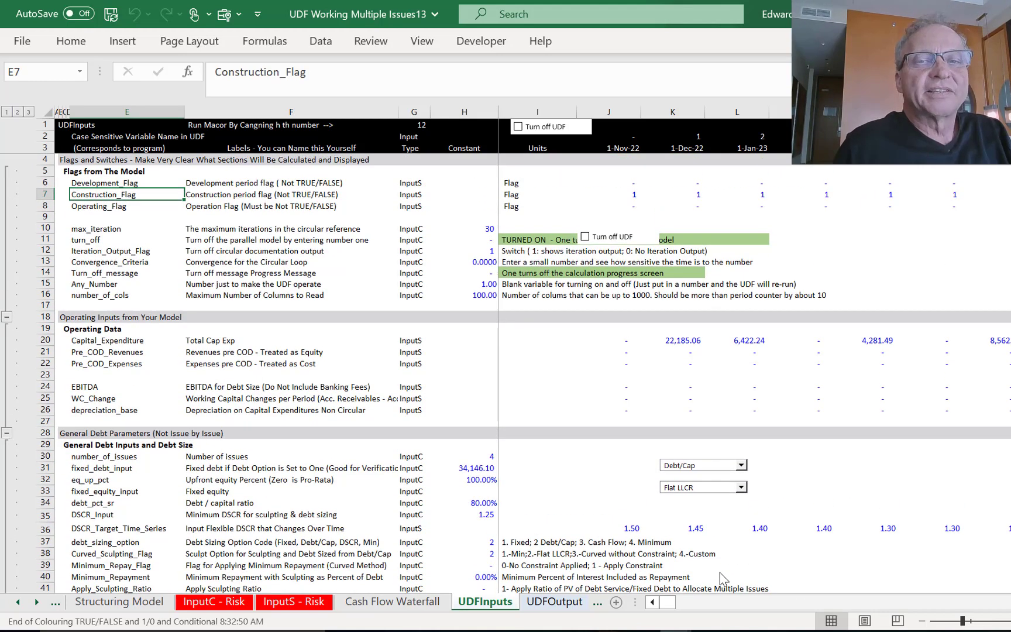
key("Down")
key("Down")
key("Down")
key("Down")
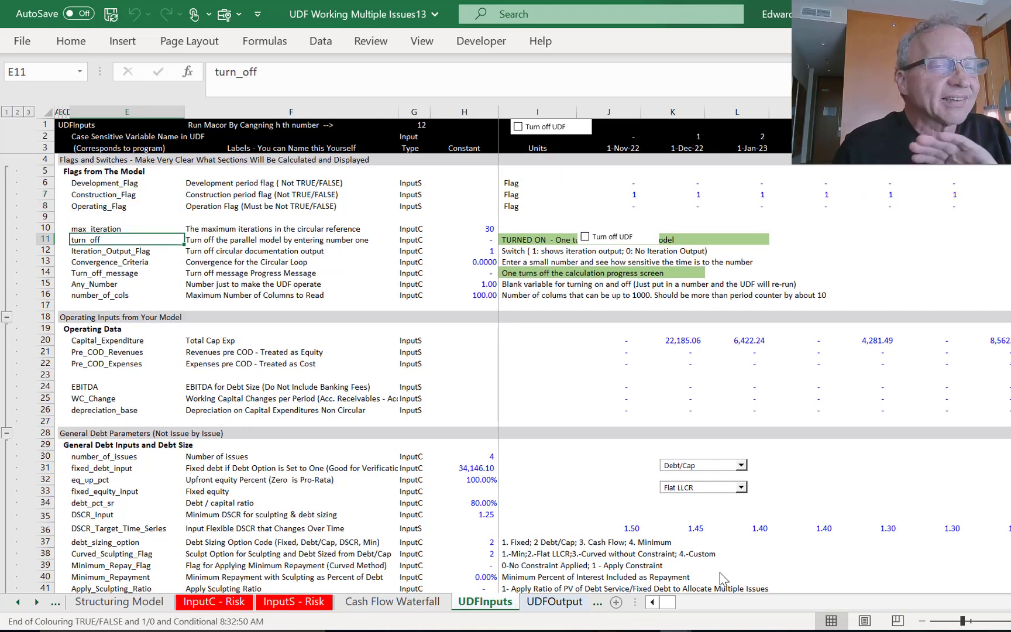
Inspect the array formula behind Repayment for Issue 2 on the UDFOutput sheet and return to UDFInputs.
key("ctrl+Page_Down")
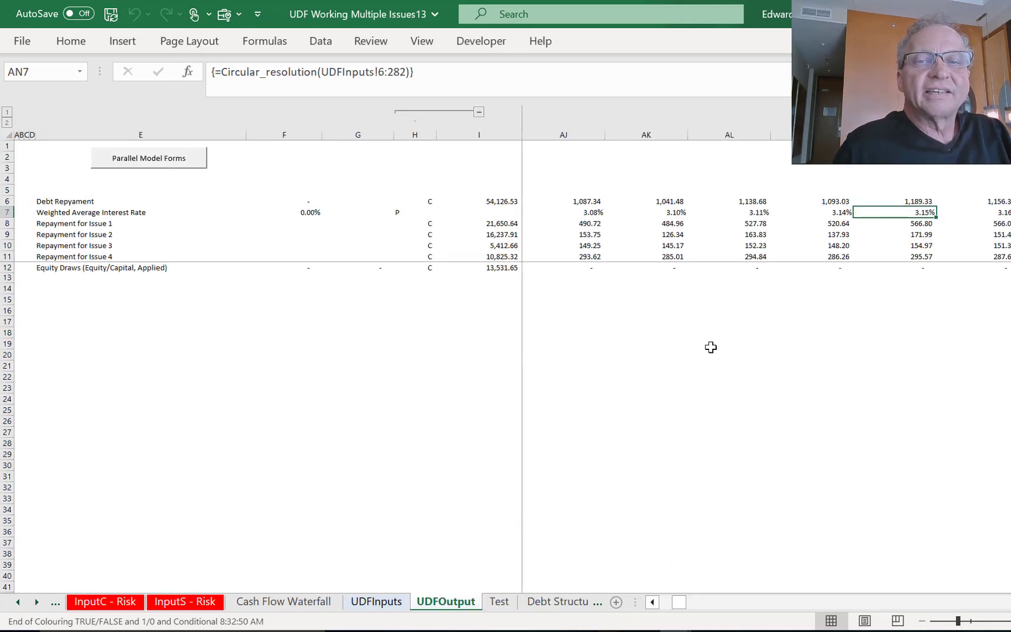
left_click(576, 238)
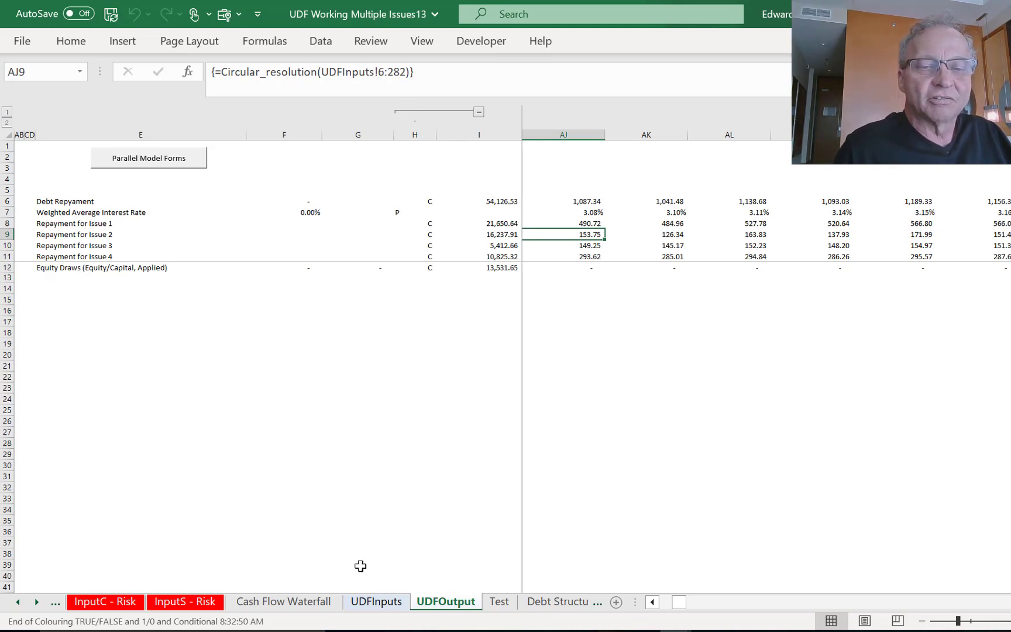
left_click(377, 602)
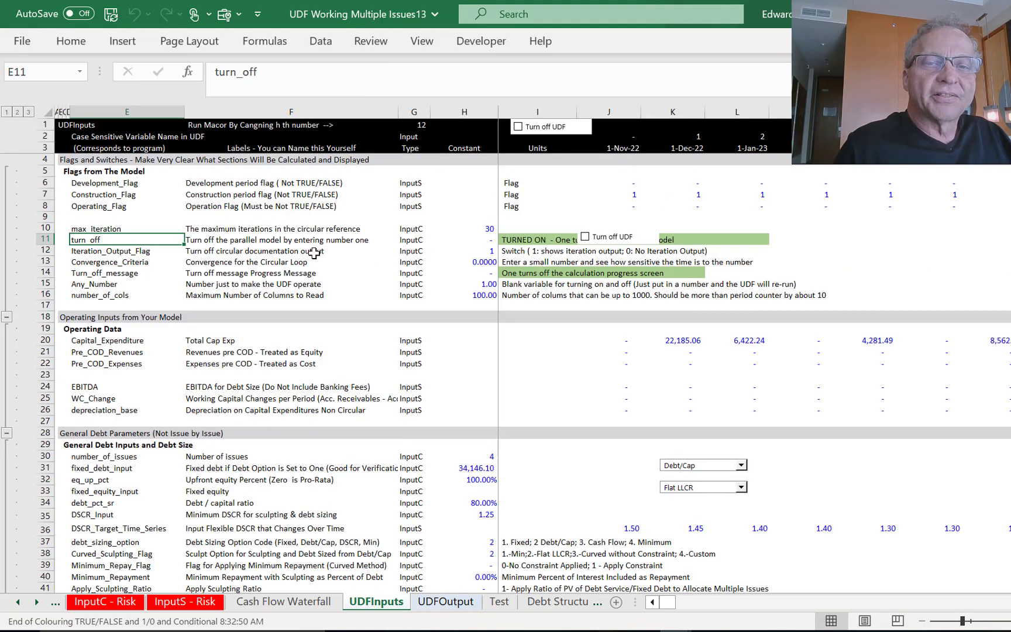
Review the UDFInputs rows from the iteration and convergence settings through the operating data to number_of_issues.
left_click(314, 253)
key("Right")
key("Right")
key("Down")
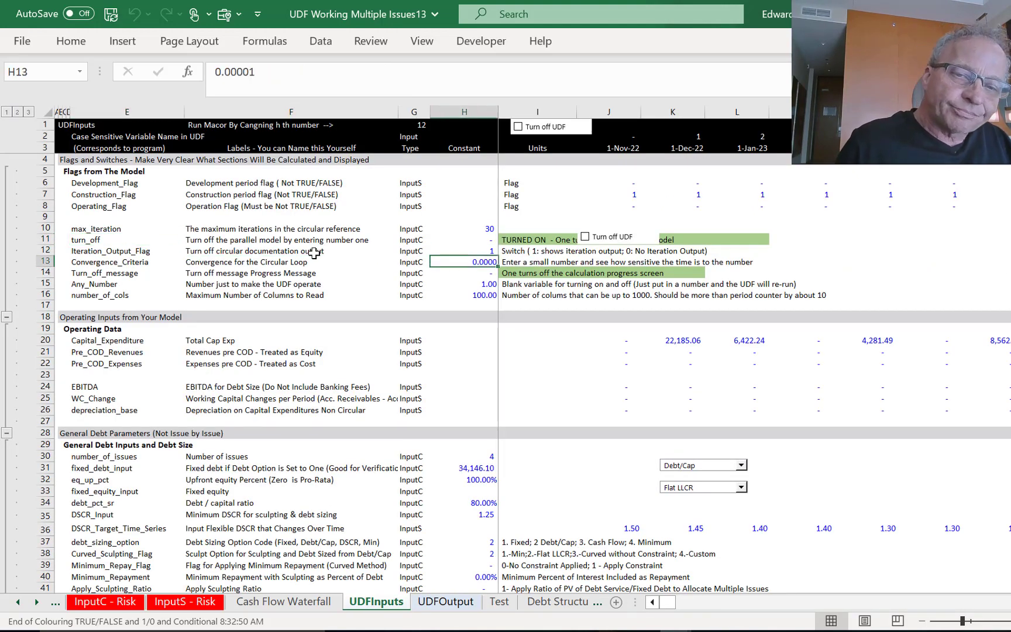
key("Down")
key("Down")
key("Down")
key("Down")
key("Down")
key("Down")
key("Down")
key("Down")
key("Down")
key("Down")
key("Down")
key("Down")
key("Down")
key("Down")
key("Down")
key("Down")
key("Left")
key("Left")
key("Left")
key("Down")
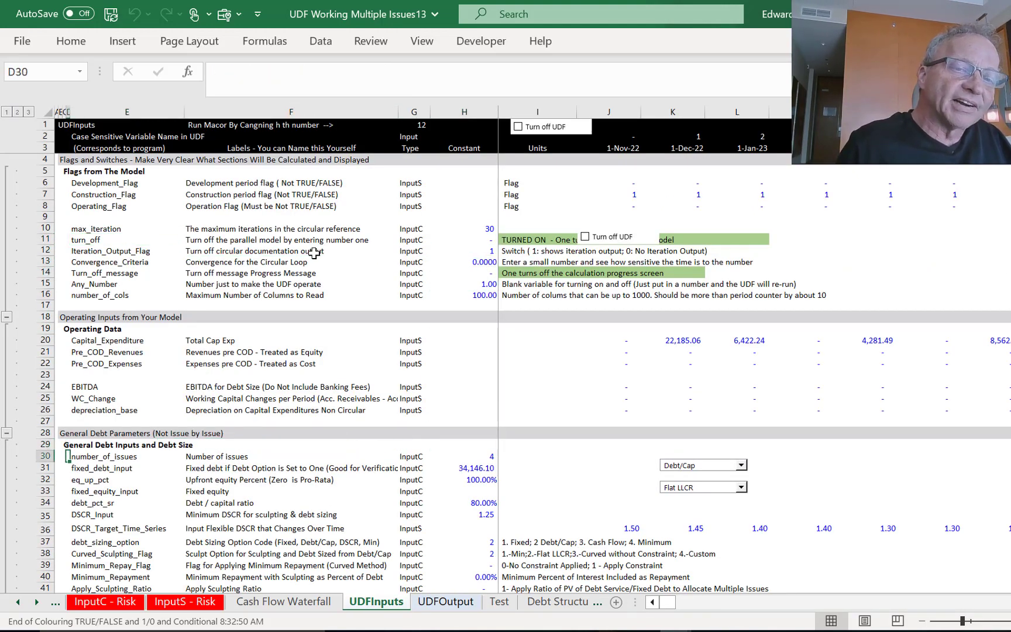
Examine the general debt inputs from eq_up_pct to DSCR_Target_Time_Series, including its input type and first period value.
key("Down")
key("Down")
key("Right")
key("Right")
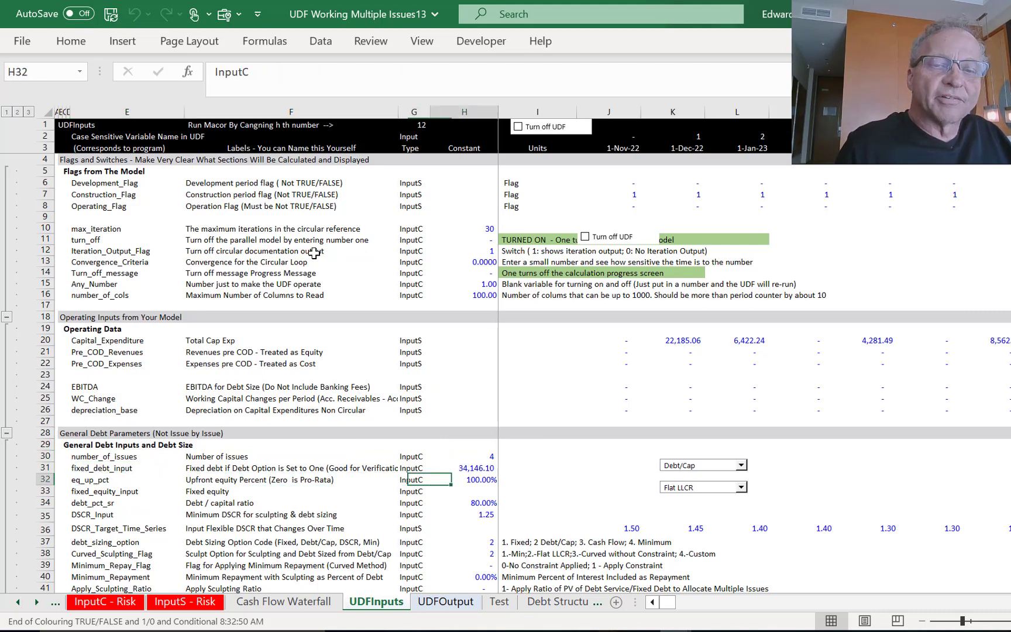
key("Up")
key("Right")
key("Down")
key("Down")
key("Down")
key("Down")
key("Down")
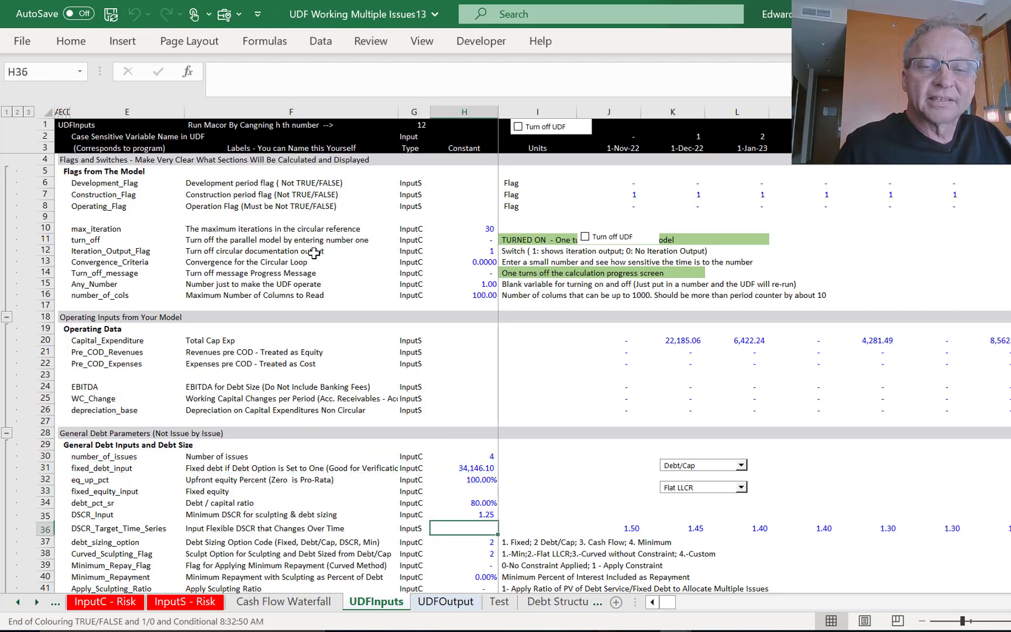
key("Left")
key("Left")
key("Left")
key("Right")
key("Right")
key("Right")
key("Right")
key("Right")
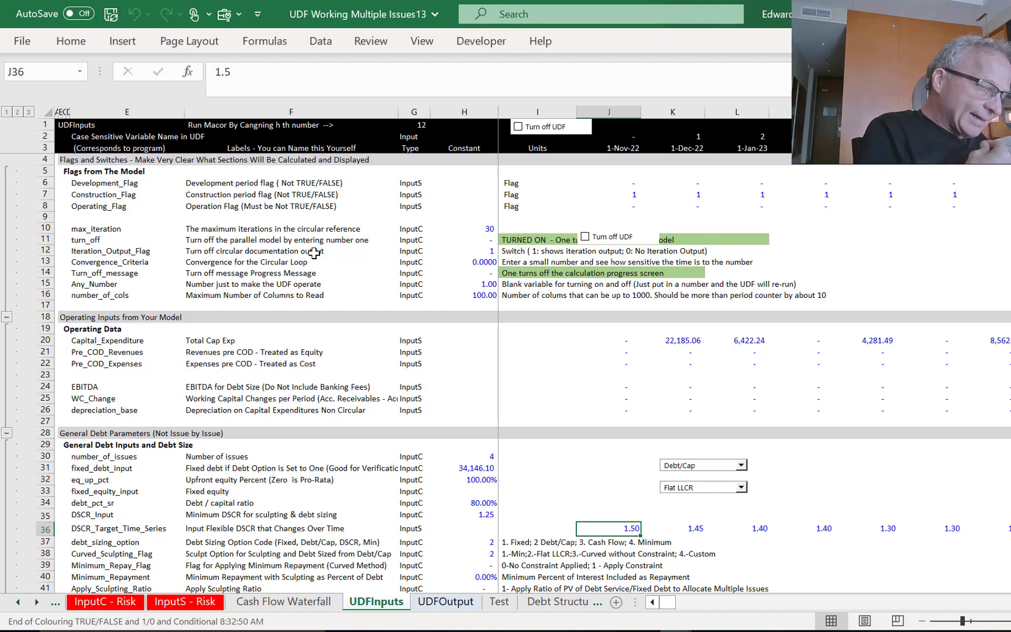
Review the remaining debt parameters and the issue-by-issue inputs for Tranche 1 and Tranche 2 down to up_front_fees2.
key("Down")
key("Down")
key("Down")
key("Down")
key("Down")
key("Down")
key("Down")
key("Down")
key("Down")
key("Down")
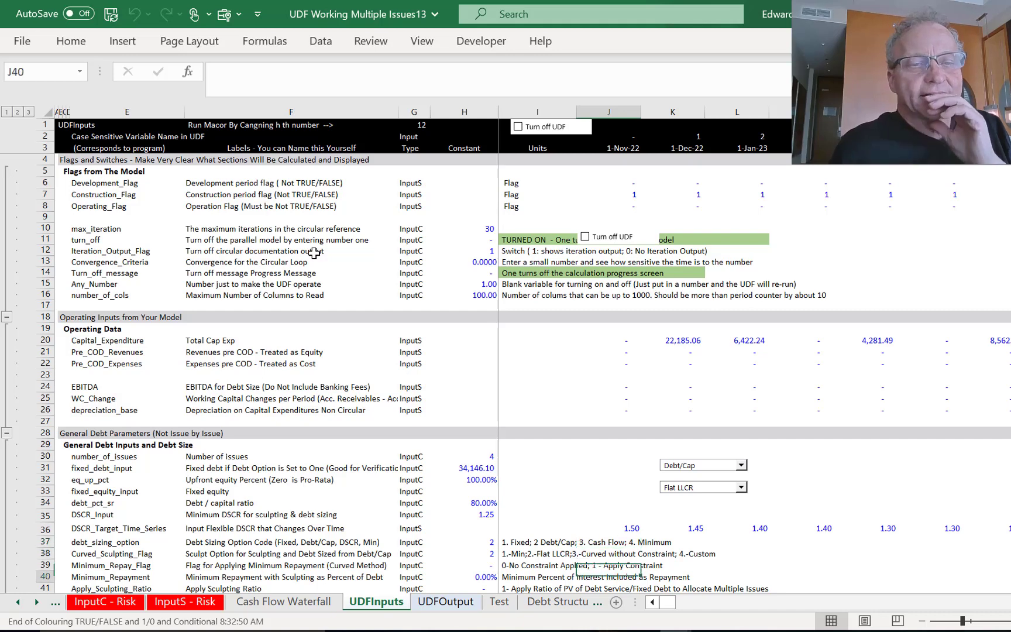
key("Down")
key("Down")
key("Down")
key("Down")
key("Down")
key("Down")
key("Down")
key("Down")
key("Down")
key("Down")
key("Down")
key("Down")
key("Down")
key("Down")
key("Down")
key("Down")
key("Down")
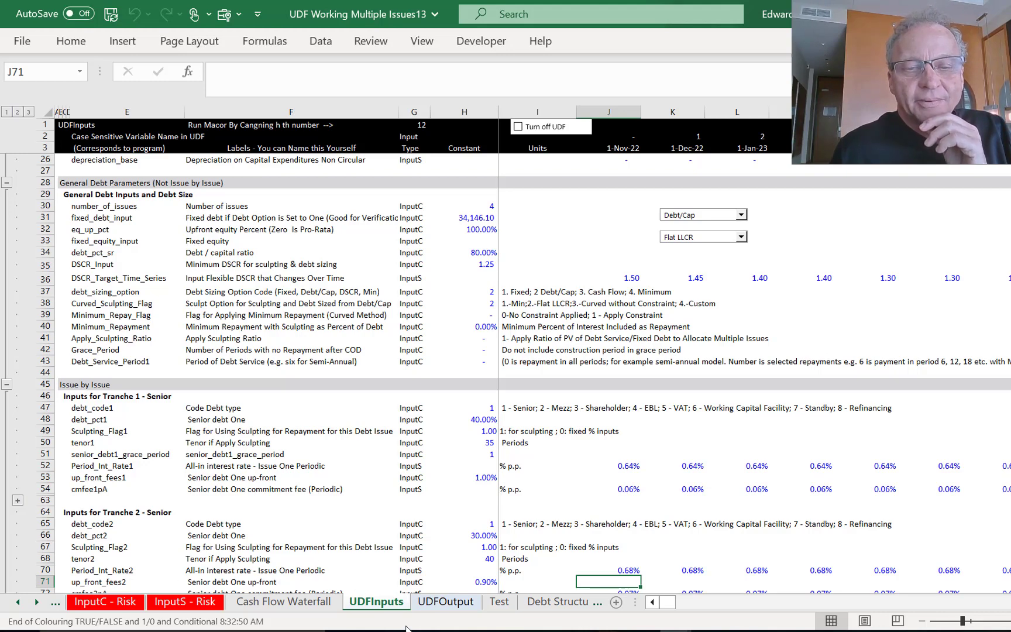
Switch back to PowerPoint and resume the slide show from slide 11 on being in full control.
left_click(449, 630)
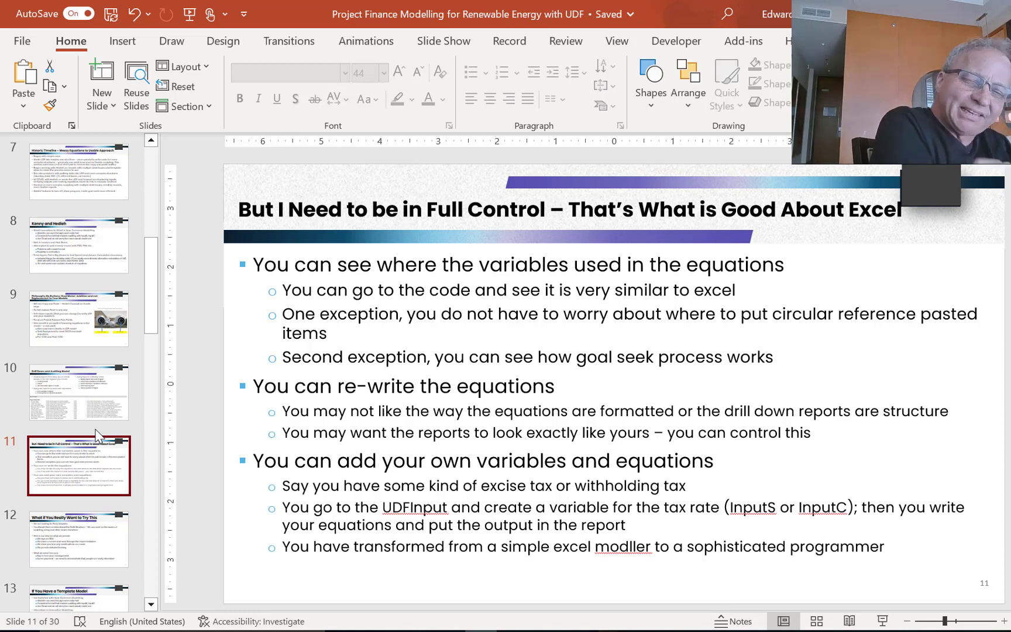
left_click(879, 621)
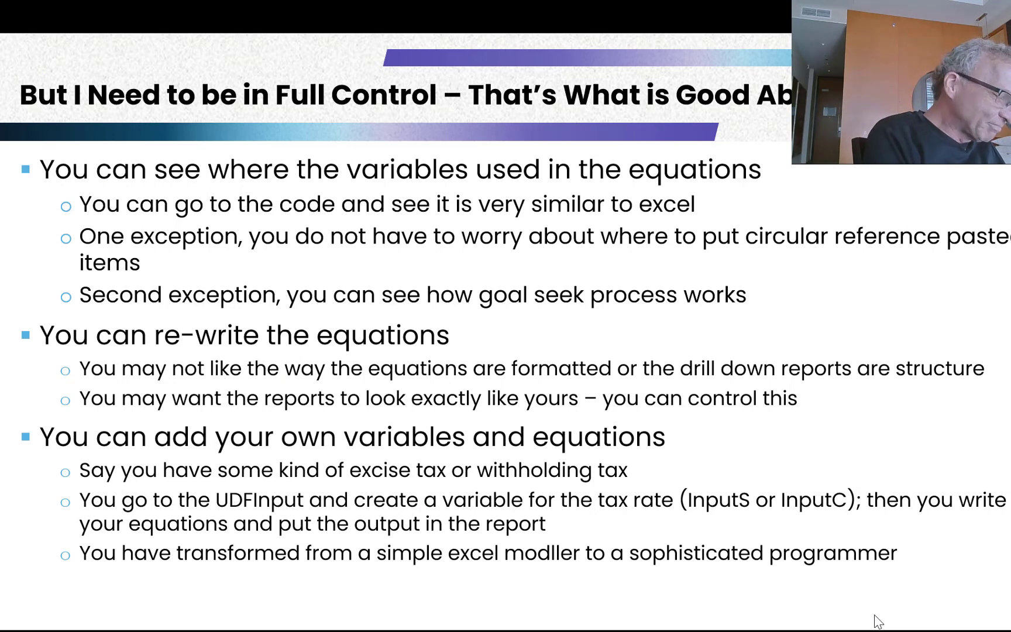